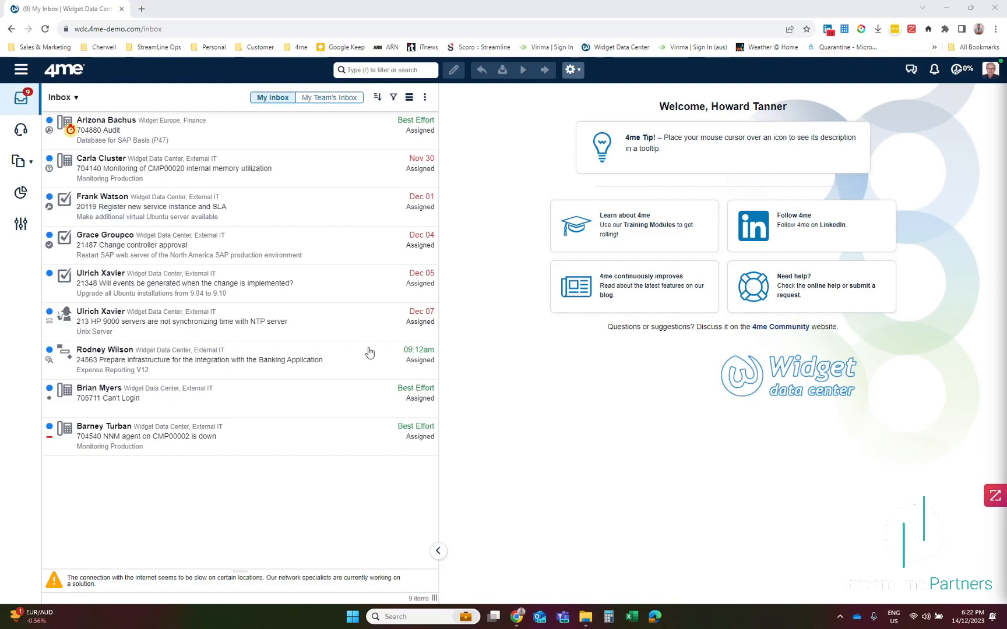
Open the Can't Login request for editing and set its category to Incident and its impact to Medium.
{"action": "left_click", "coordinate": [232, 401]}
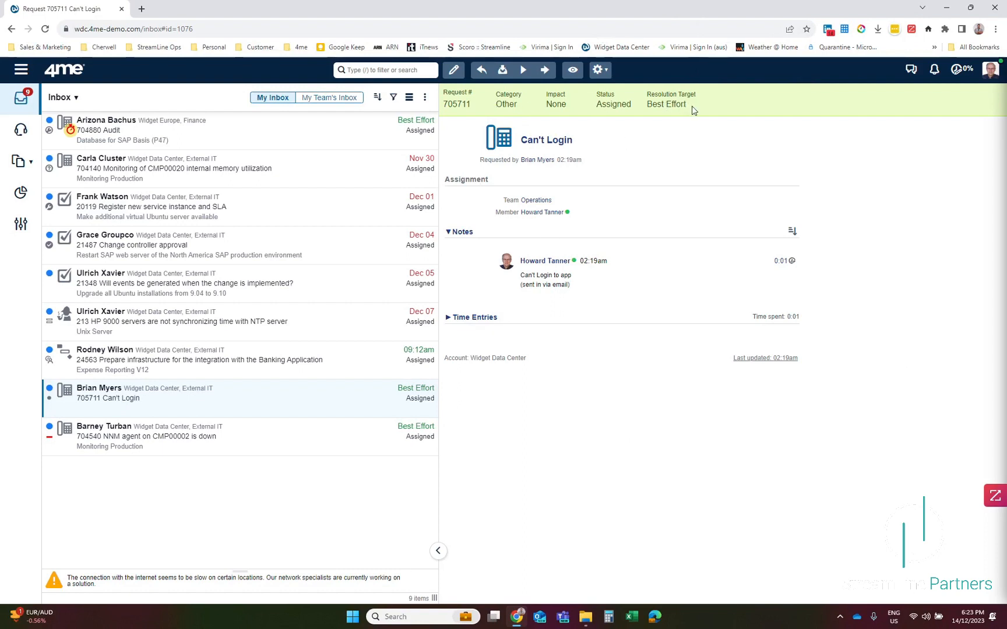
{"action": "left_click_drag", "start_coordinate": [690, 107], "coordinate": [645, 103]}
{"action": "left_click", "coordinate": [203, 409]}
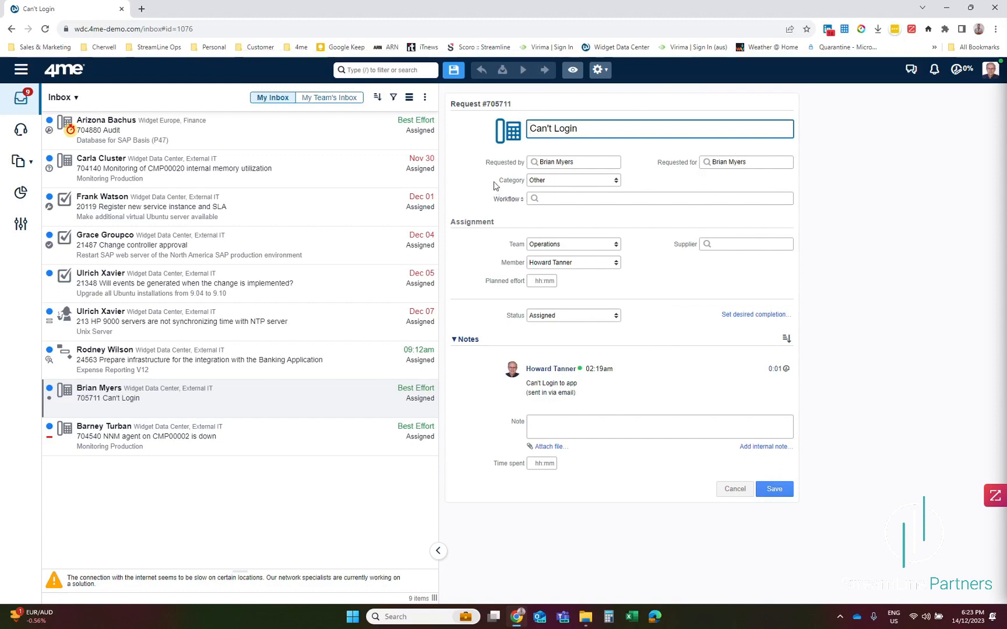
{"action": "left_click", "coordinate": [566, 181]}
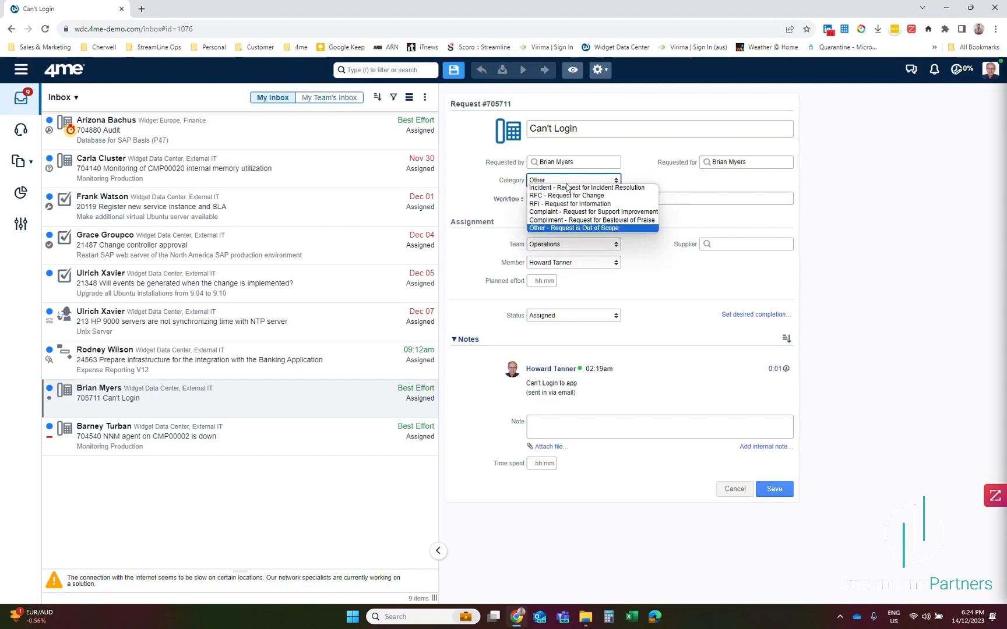
{"action": "left_click", "coordinate": [566, 187]}
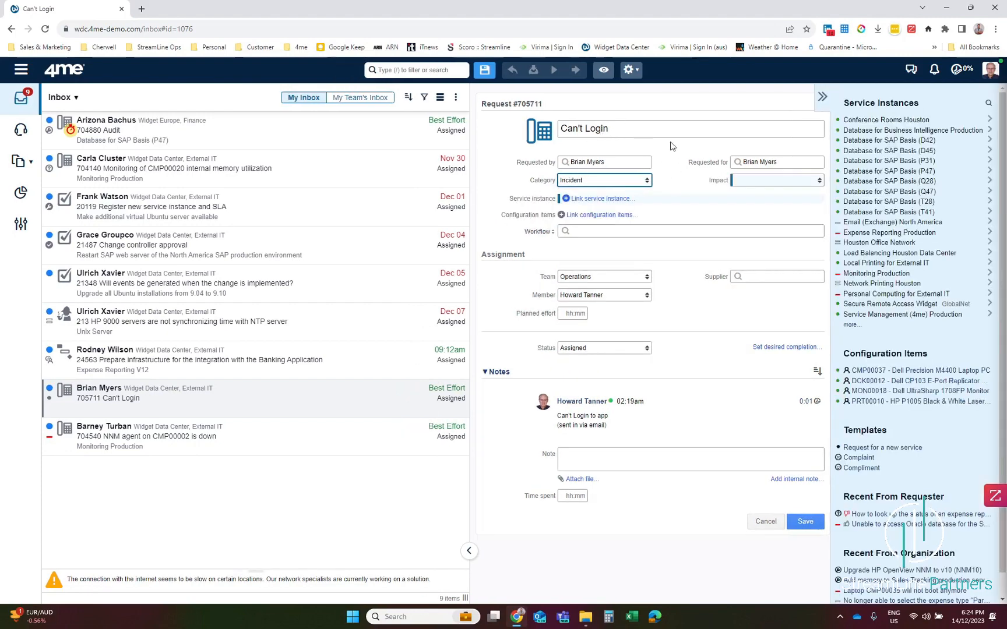
{"action": "left_click", "coordinate": [752, 181]}
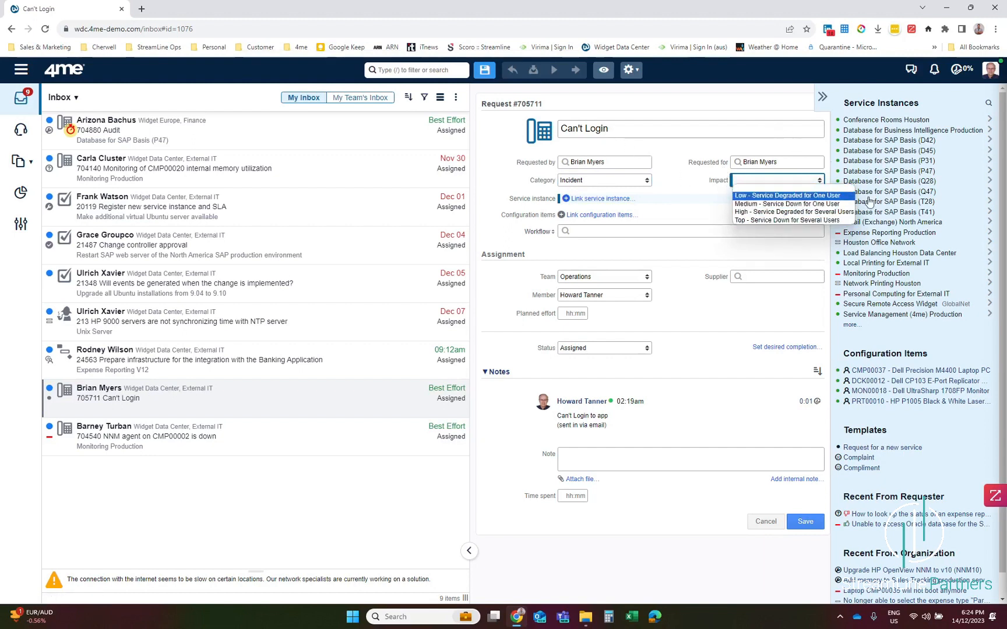
{"action": "left_click", "coordinate": [791, 204]}
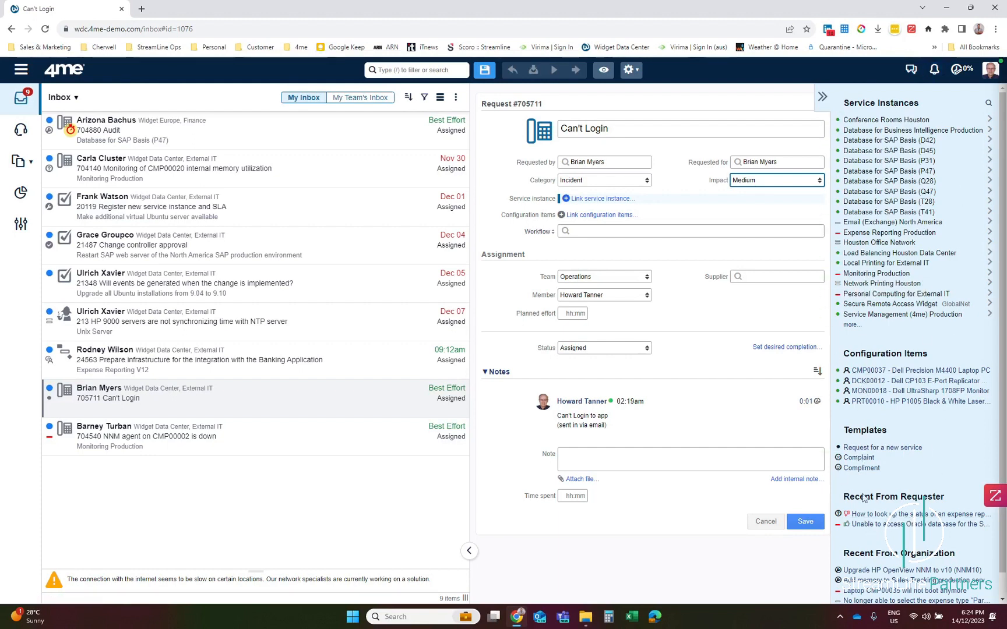
{"action": "left_click", "coordinate": [822, 97]}
{"action": "left_click", "coordinate": [998, 96]}
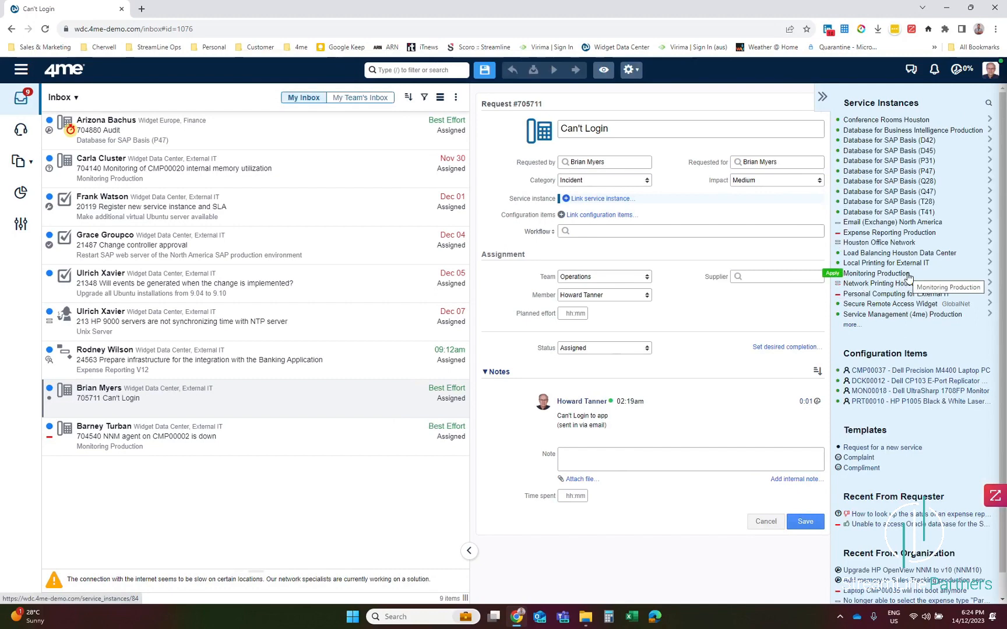
{"action": "left_click", "coordinate": [589, 199]}
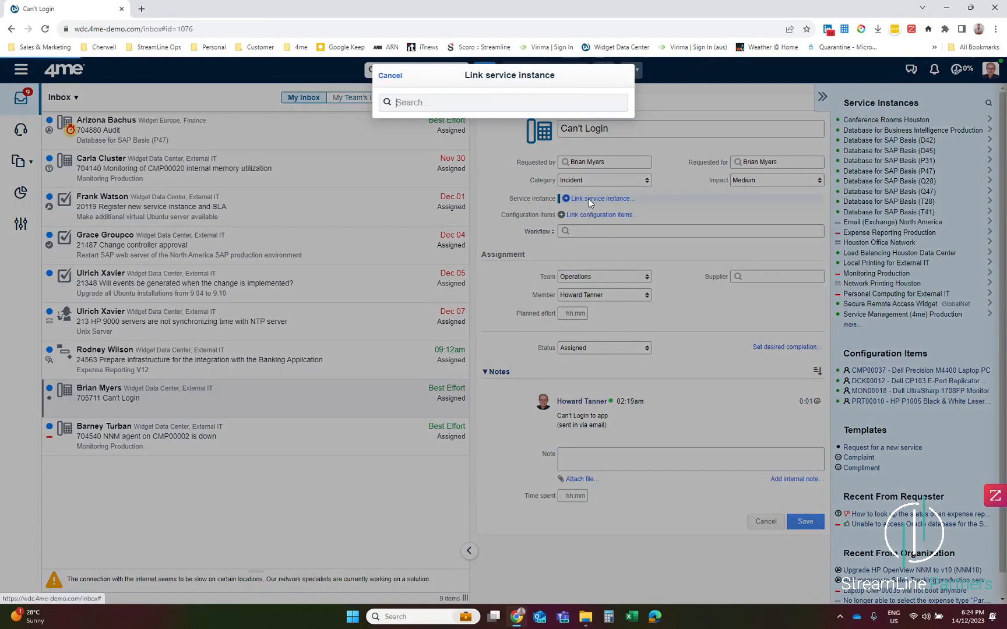
{"action": "type", "text": "monitr"}
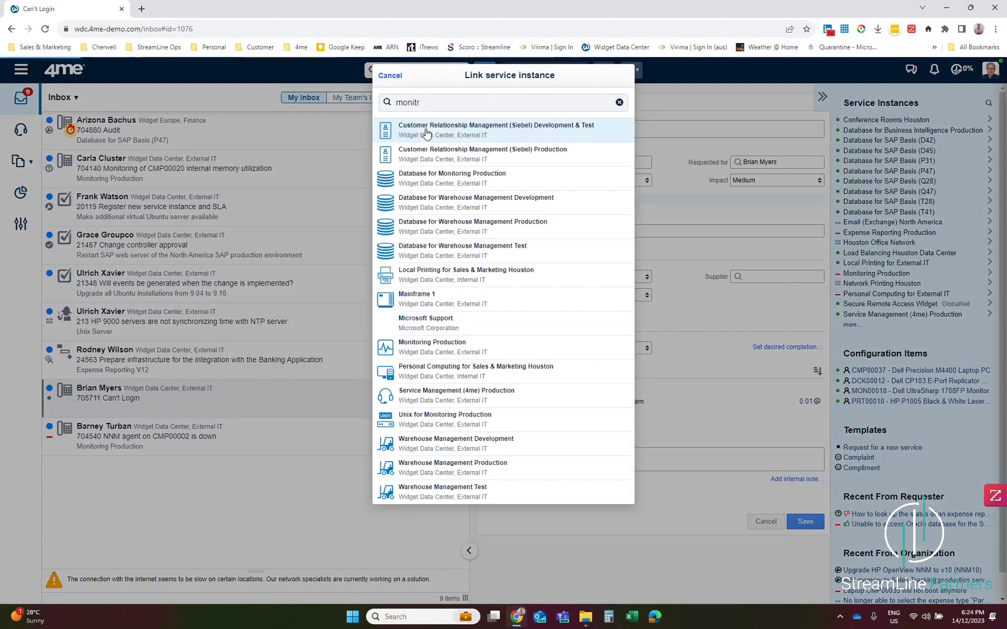
{"action": "key", "text": "BackSpace"}
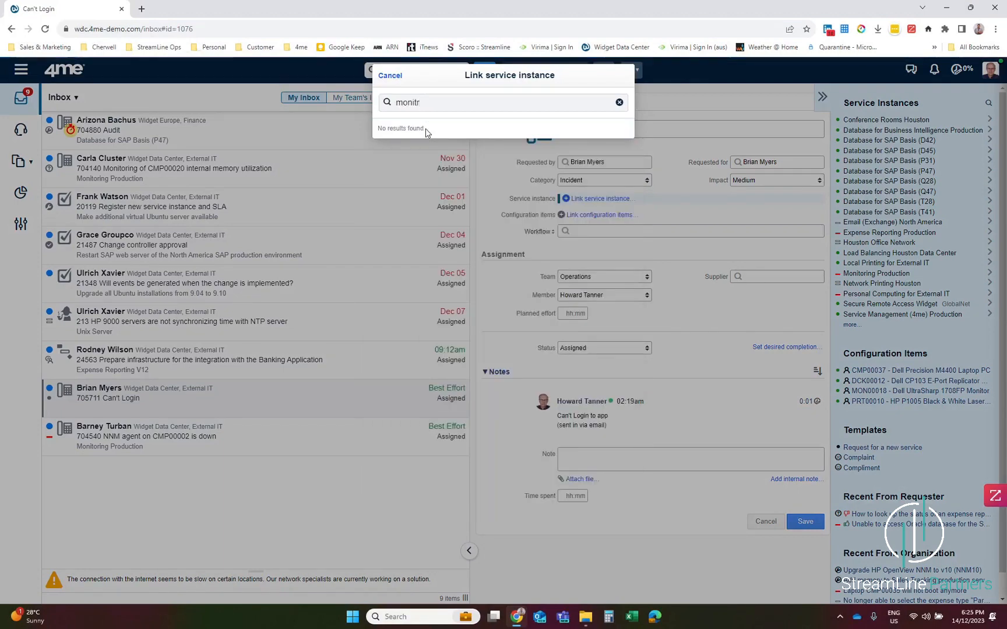
{"action": "type", "text": "oring"}
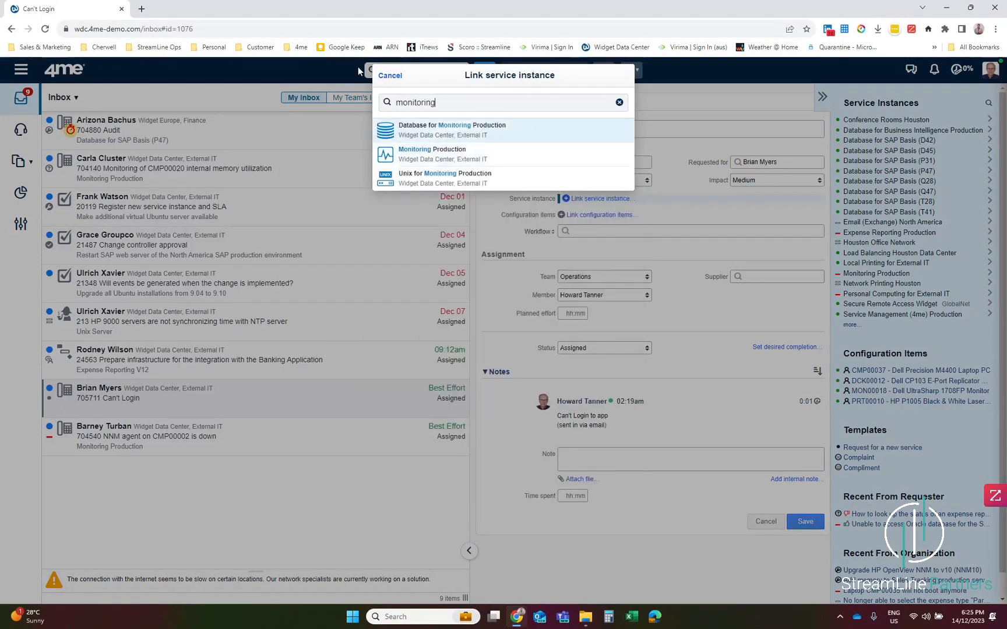
{"action": "left_click", "coordinate": [391, 75]}
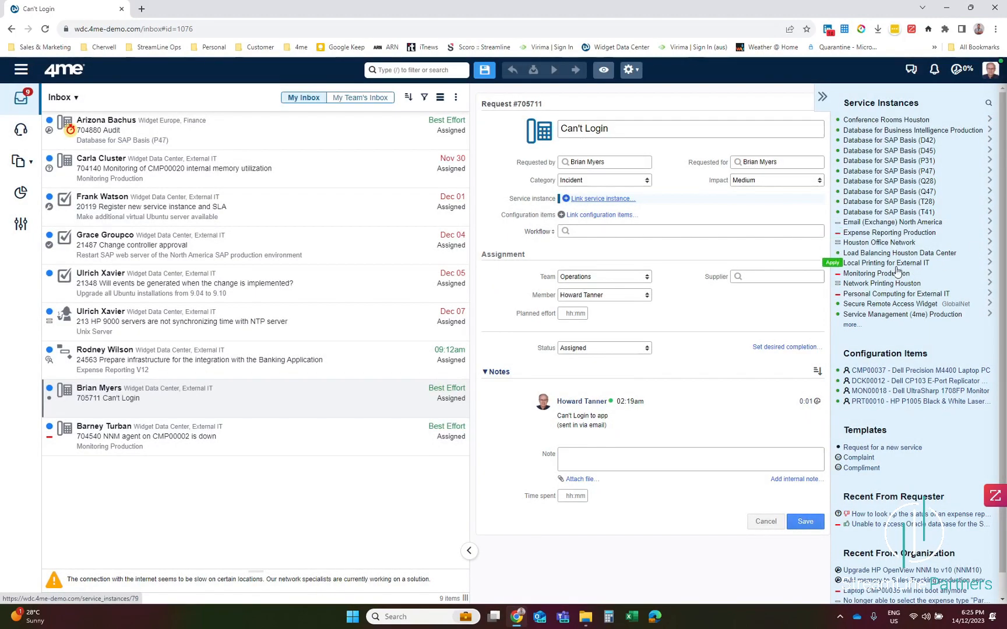
Link the Monitoring Production service instance and the HP OpenView Network Node Manager 8.01 configuration item to the request and save it.
{"action": "left_click", "coordinate": [832, 273]}
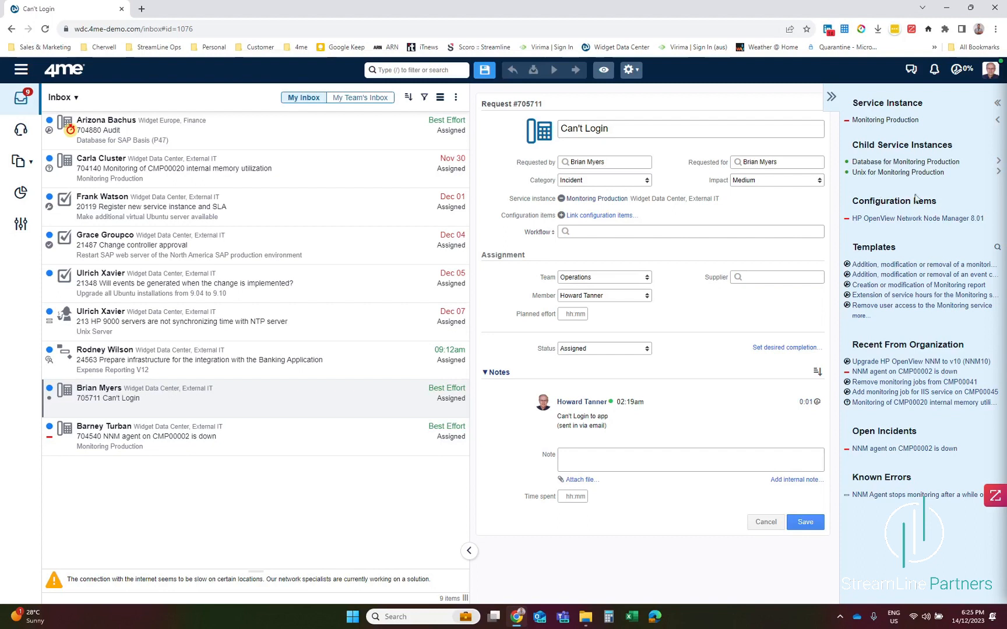
{"action": "left_click", "coordinate": [930, 220]}
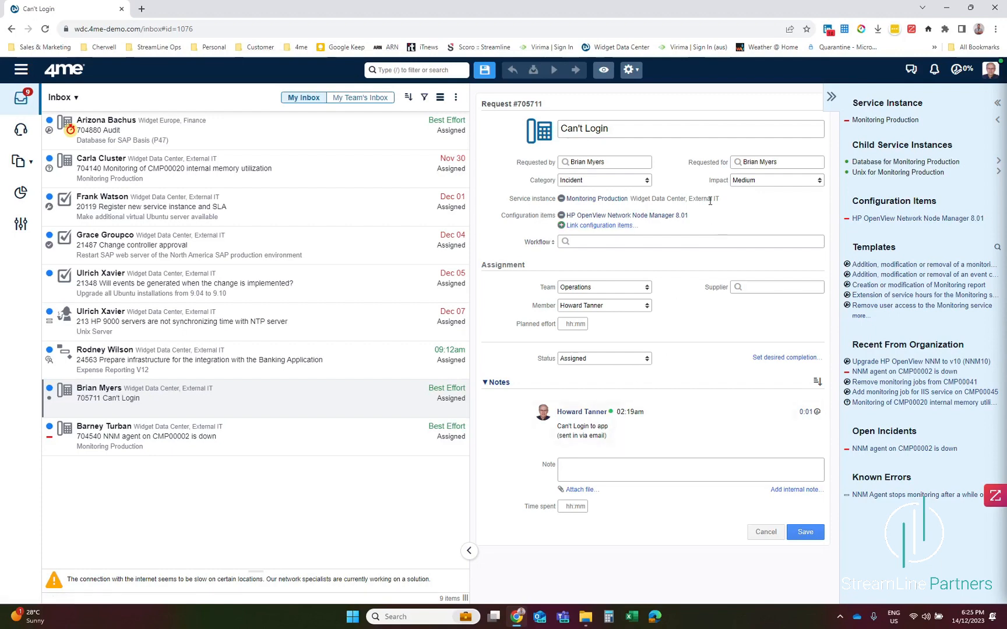
{"action": "left_click", "coordinate": [807, 532]}
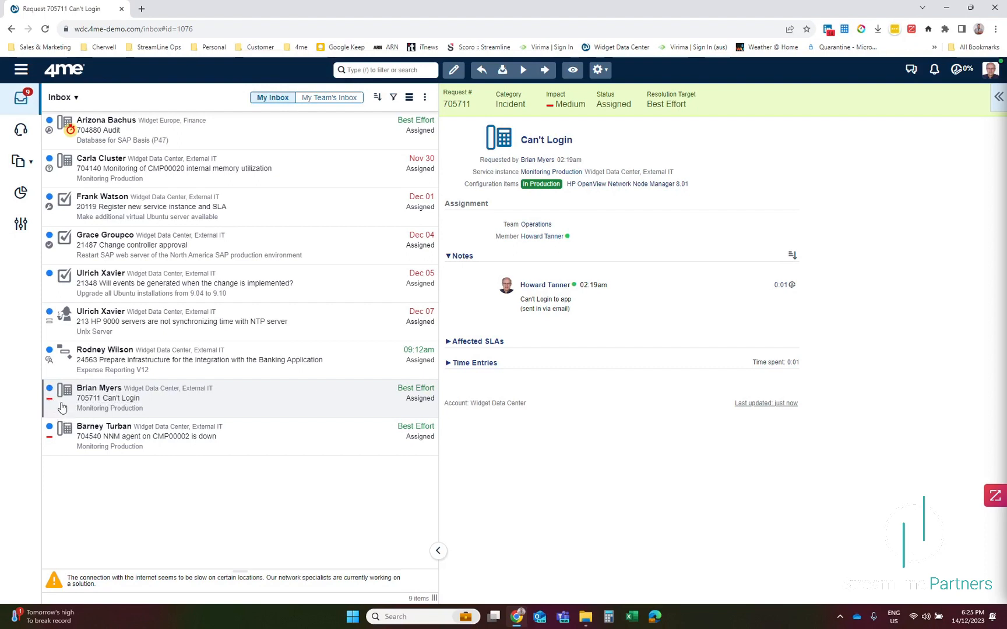
Accept the Can't Login request, moving its status to In Progress.
{"action": "left_click", "coordinate": [500, 72]}
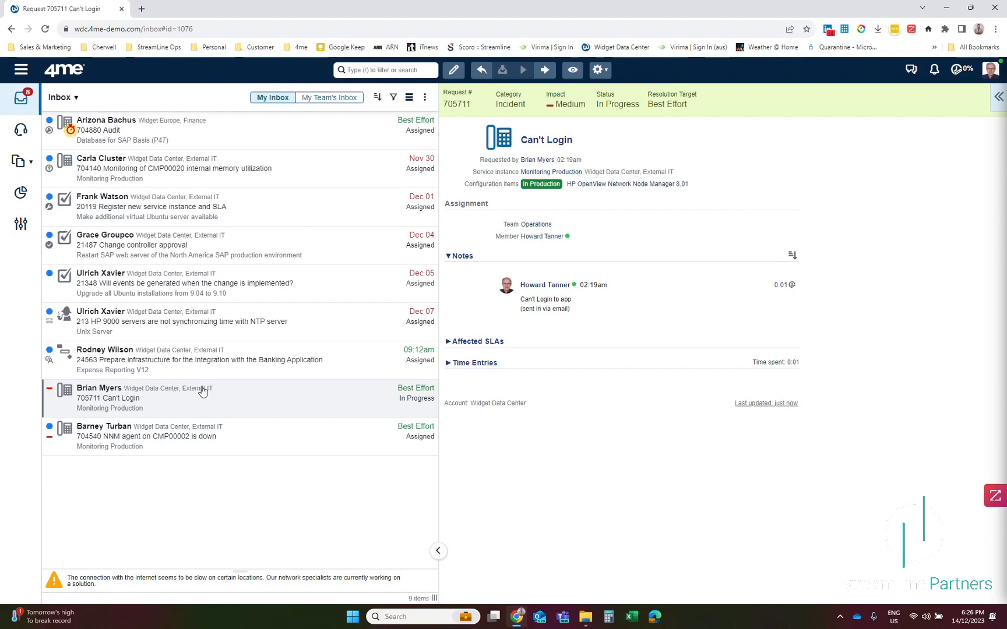
Add an internal note to the Can't Login request that mentions a colleague, followed by "mate, can you help me...".
{"action": "left_click", "coordinate": [209, 410]}
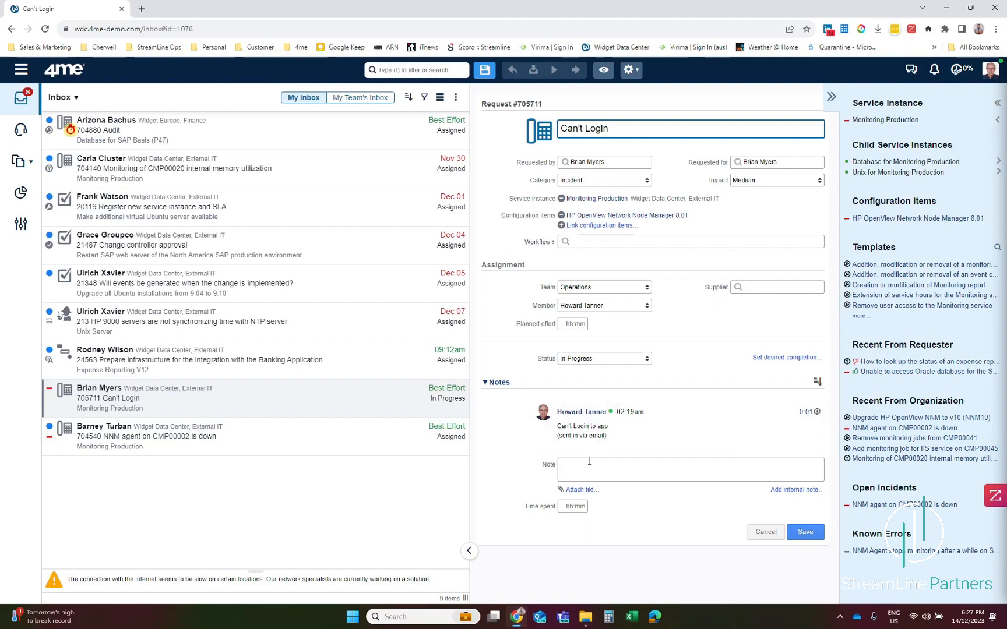
{"action": "left_click", "coordinate": [788, 490]}
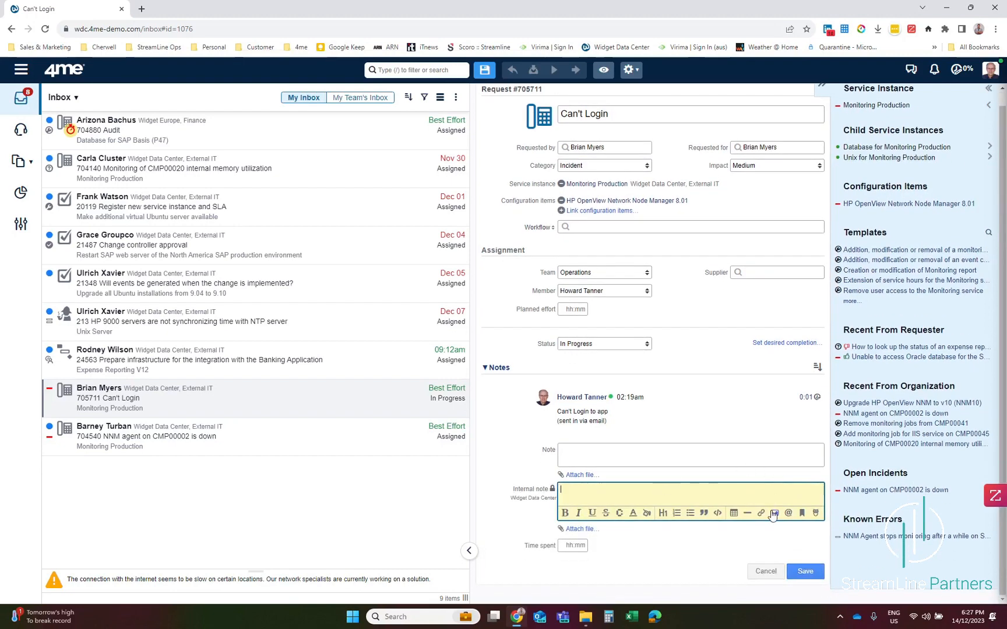
{"action": "type", "text": "@"}
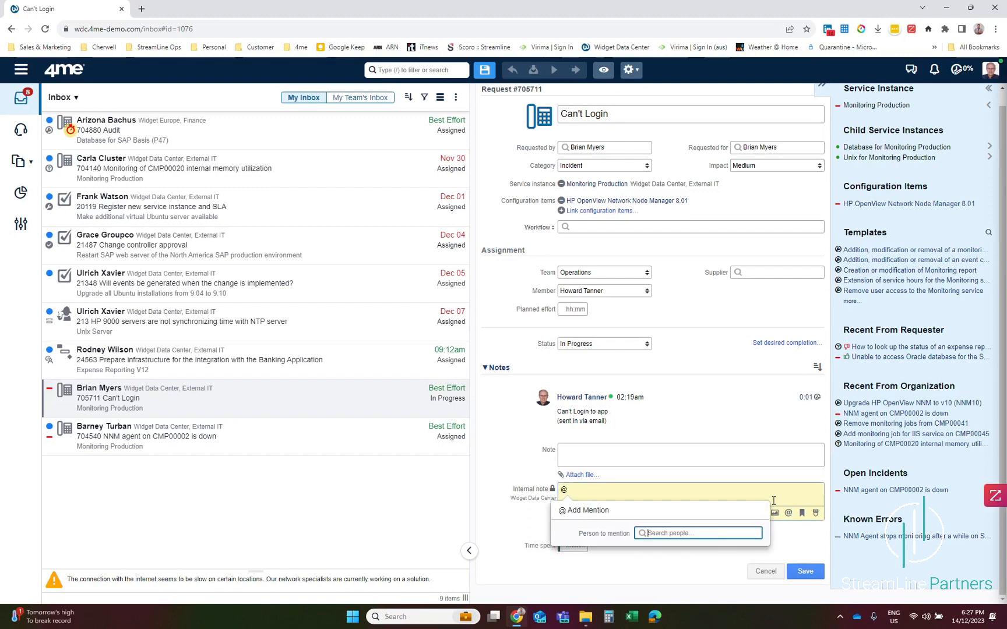
{"action": "left_click", "coordinate": [642, 533]}
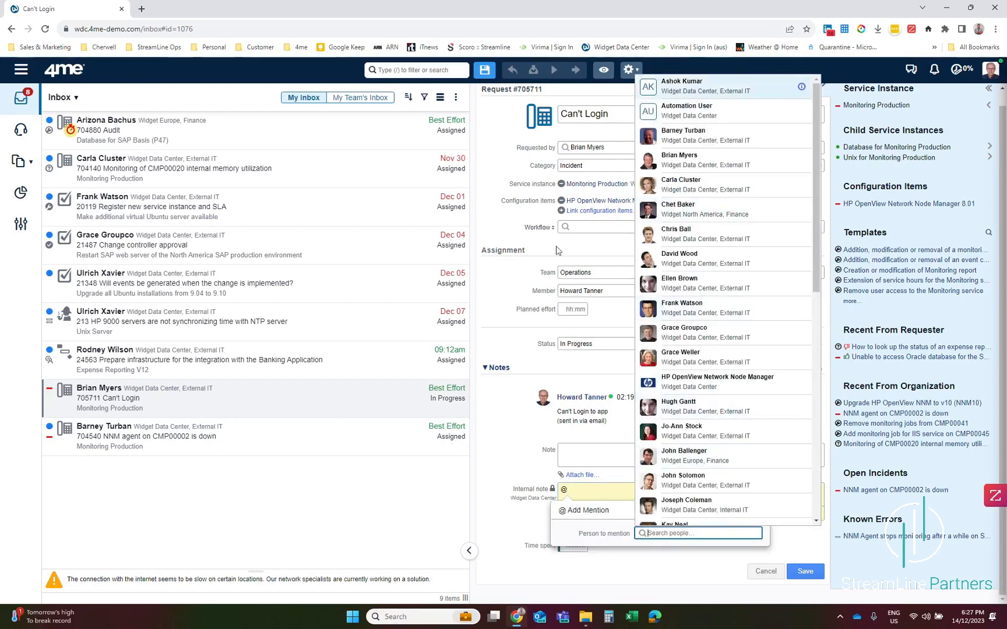
{"action": "left_click", "coordinate": [746, 234]}
{"action": "left_click", "coordinate": [668, 487]}
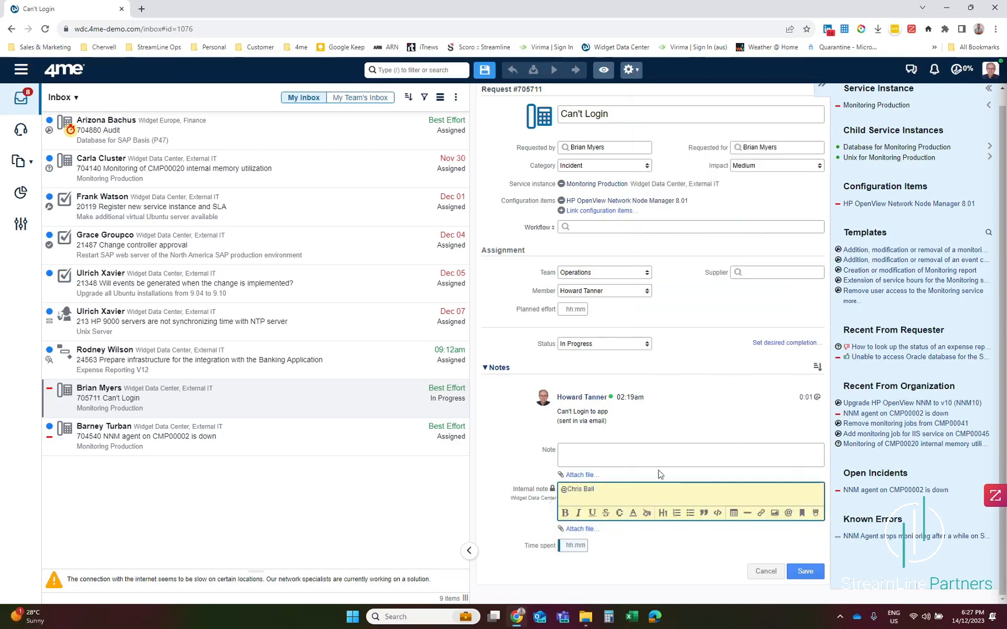
{"action": "type", "text": "mate, can you e"}
{"action": "type", "text": "p me..."}
Record 0:02 as the time spent on the request and save it.
{"action": "left_click", "coordinate": [574, 545]}
{"action": "left_click", "coordinate": [575, 471]}
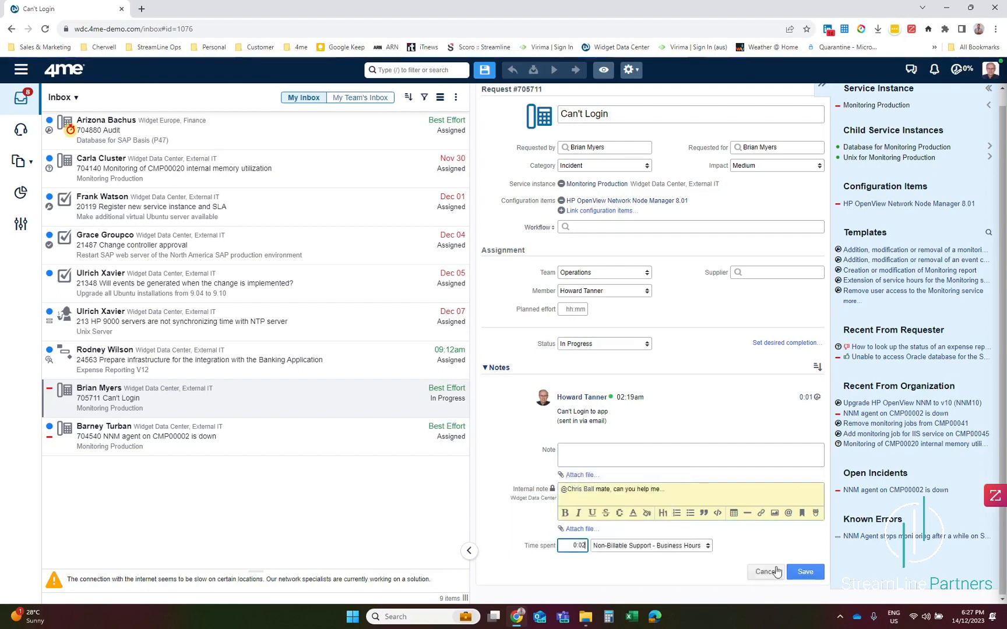
{"action": "left_click", "coordinate": [804, 571]}
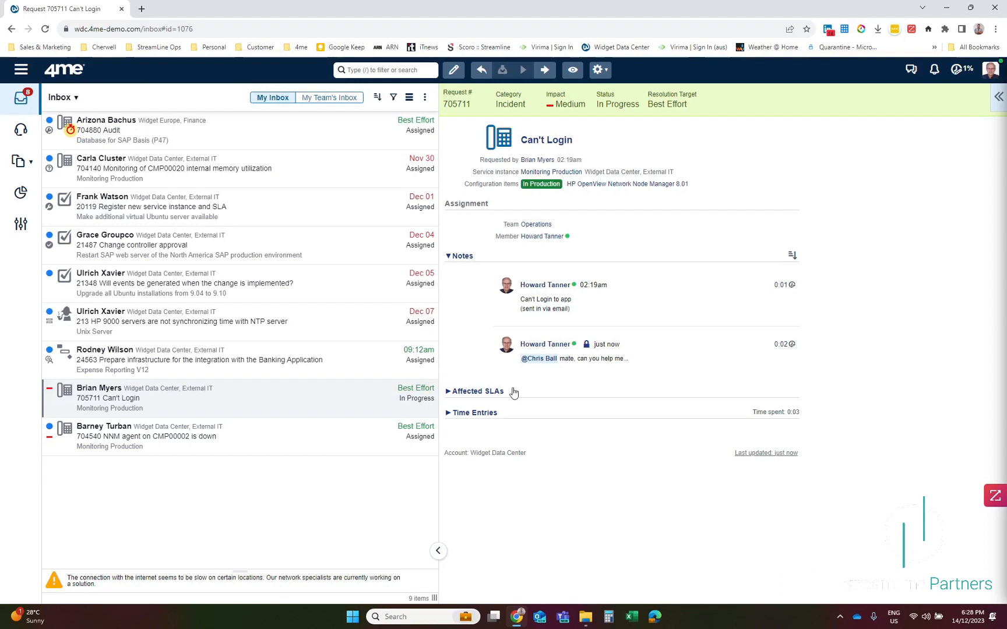
Go to the Service Desk and start opening a request for yourself.
{"action": "mouse_move", "coordinate": [552, 359]}
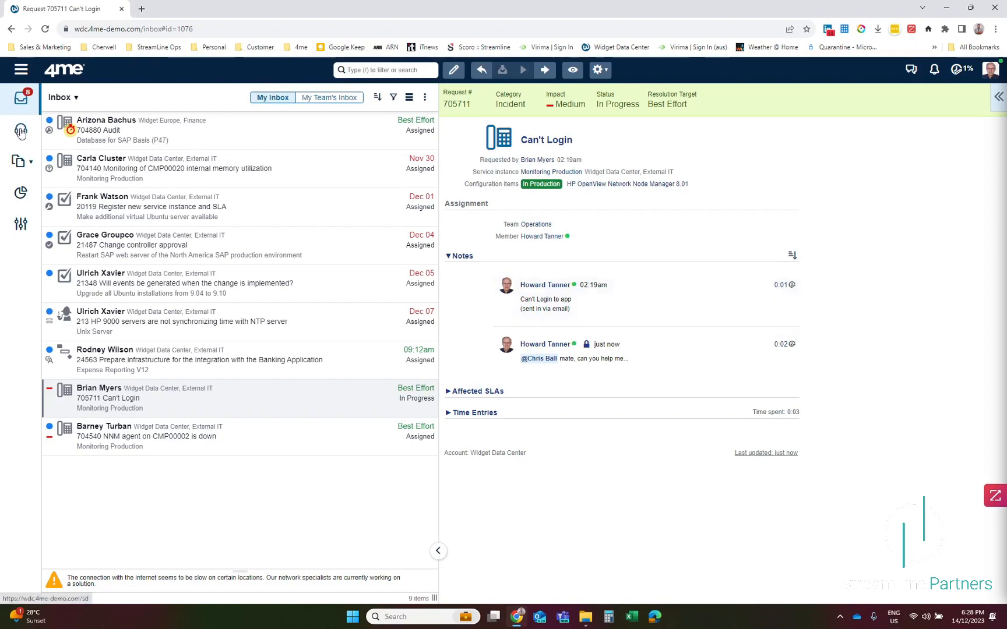
{"action": "left_click", "coordinate": [20, 132]}
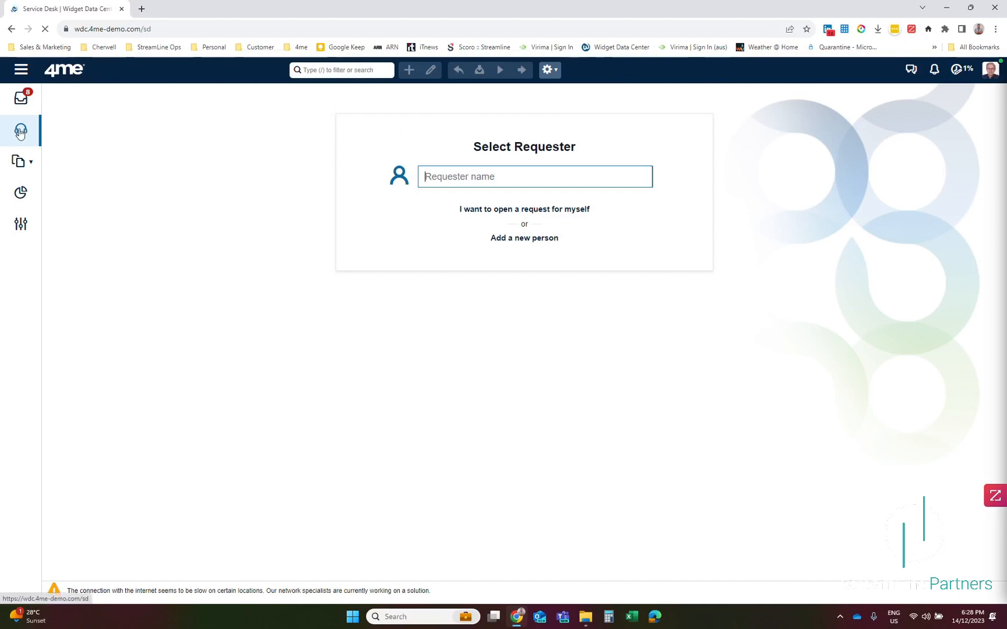
{"action": "left_click", "coordinate": [522, 214]}
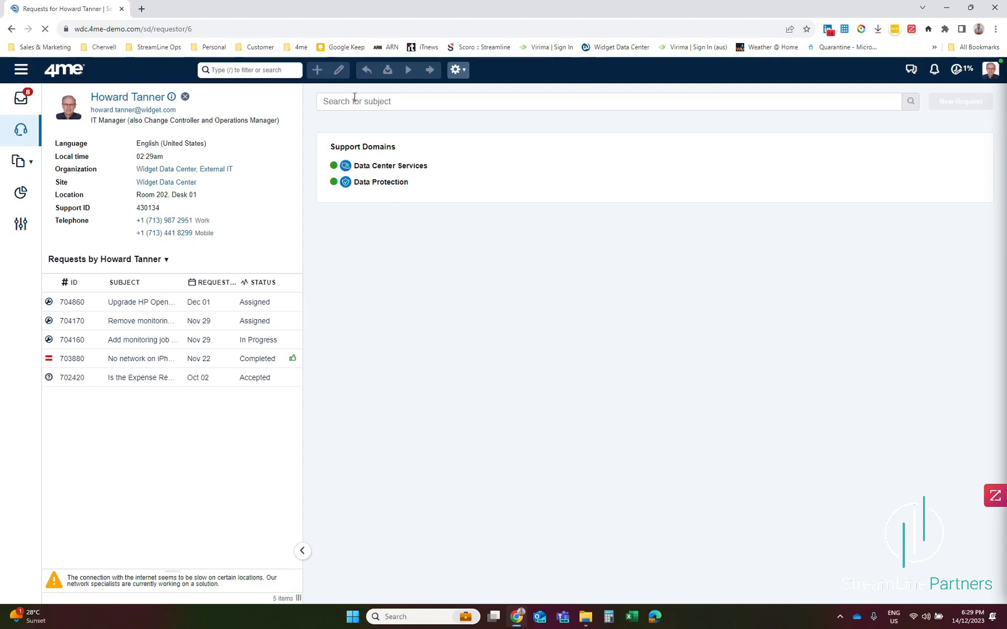
Search the request subjects for "I can't login to Monitoring" and browse the suggested request templates and knowledge articles.
{"action": "type", "text": "I can't login to "}
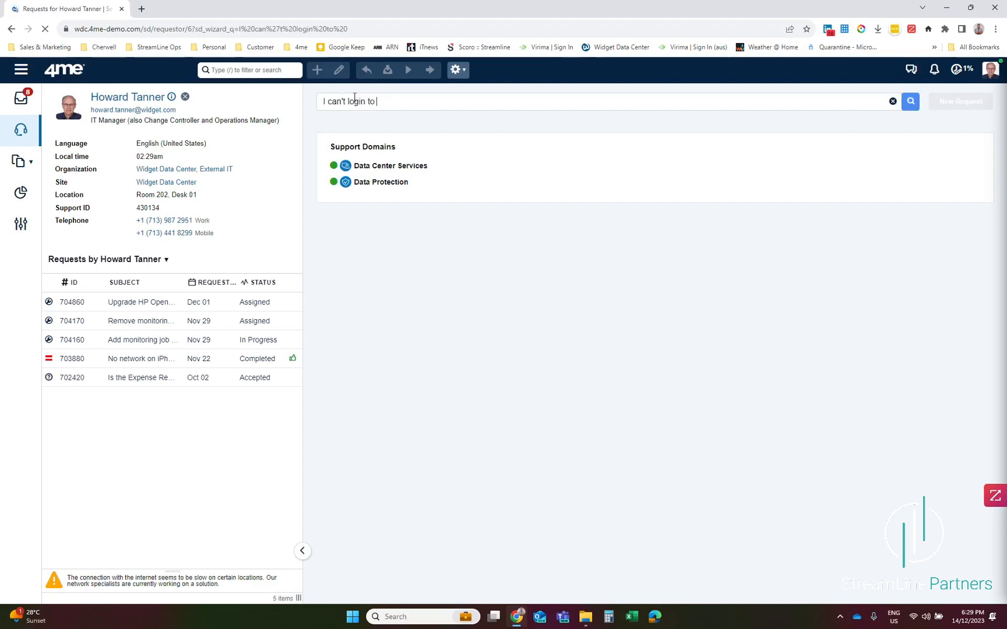
{"action": "type", "text": "Hp Monitoring"}
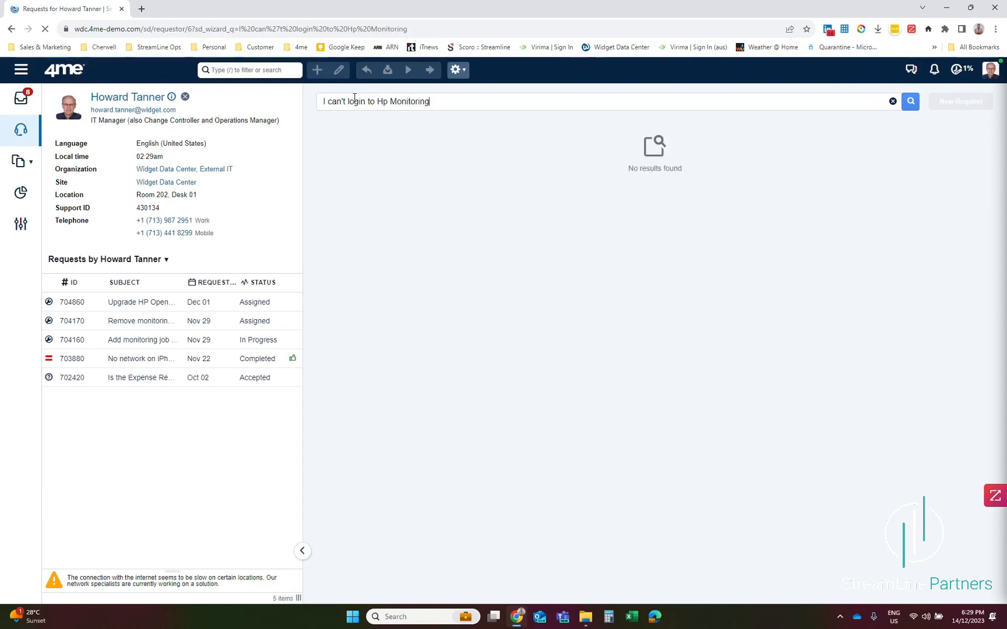
{"action": "double_click", "coordinate": [383, 101]}
{"action": "key", "text": "BackSpace"}
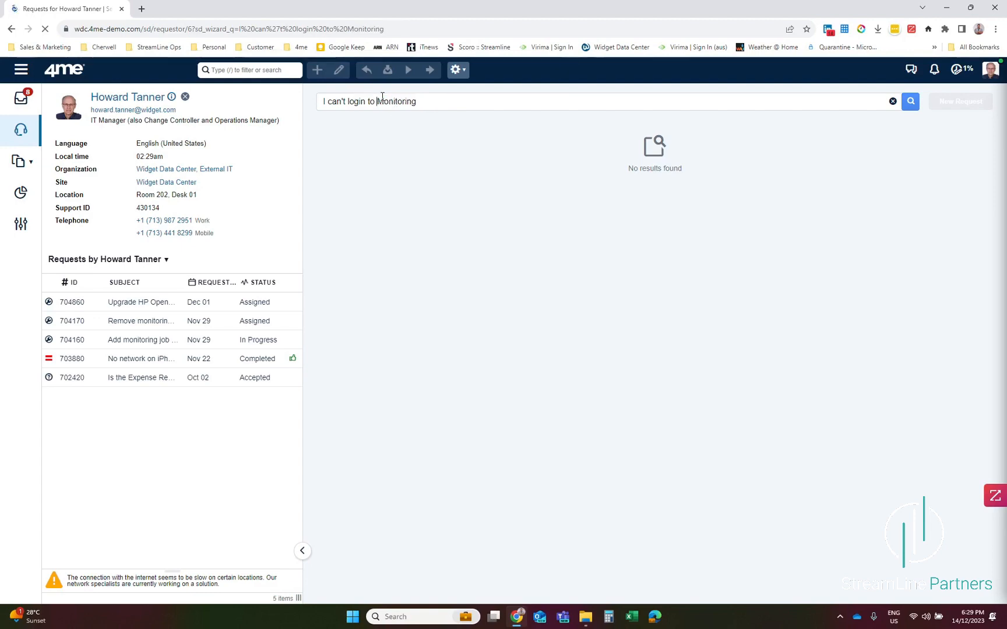
{"action": "left_click", "coordinate": [910, 102]}
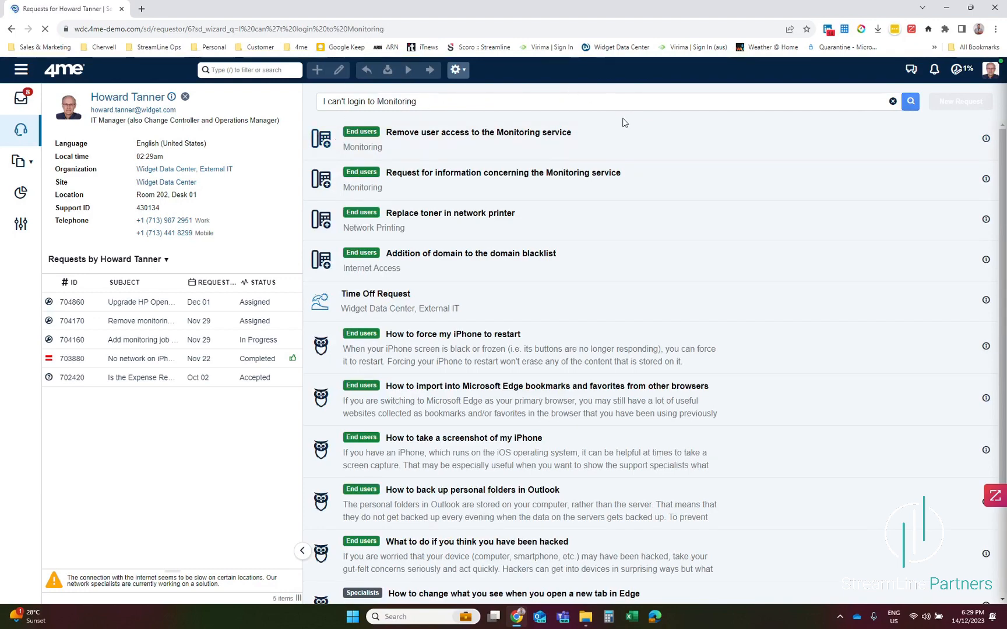
{"action": "scroll", "coordinate": [433, 235], "scroll_direction": "down", "scroll_amount": 2}
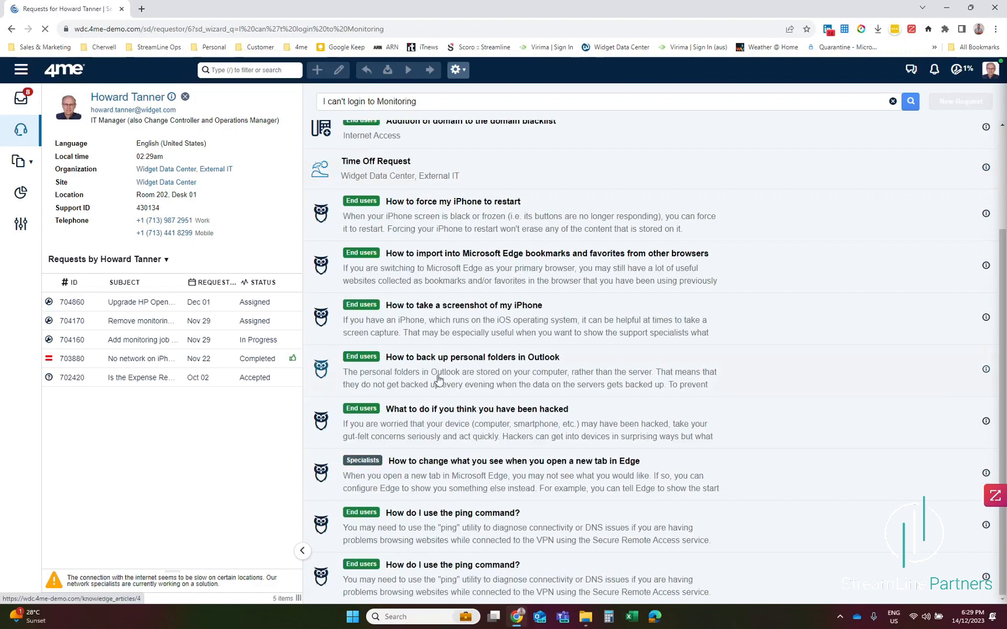
{"action": "scroll", "coordinate": [439, 379], "scroll_direction": "up", "scroll_amount": 2}
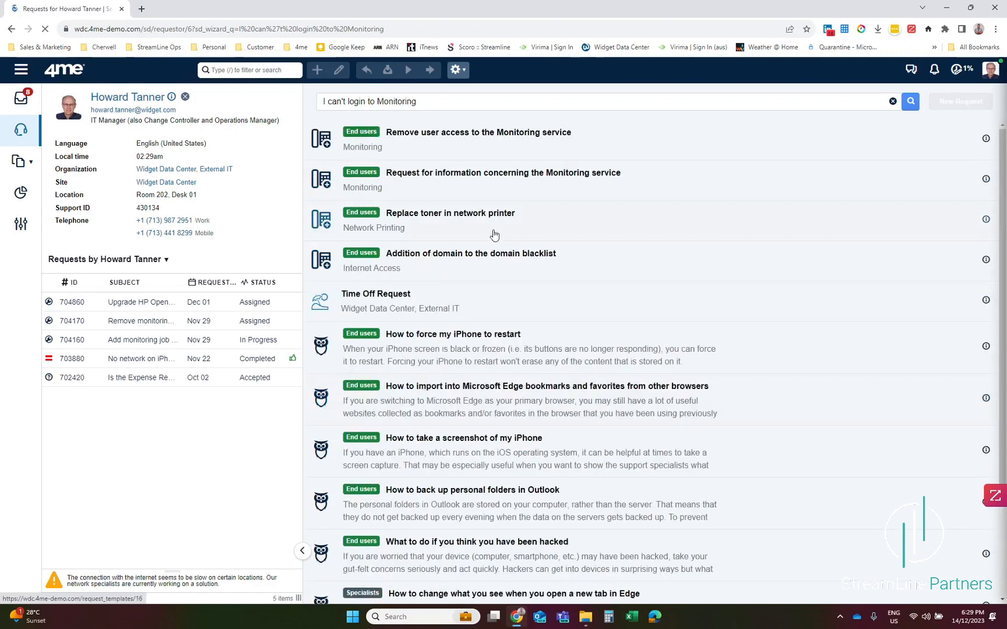
{"action": "scroll", "coordinate": [494, 235], "scroll_direction": "down", "scroll_amount": 2}
{"action": "scroll", "coordinate": [415, 220], "scroll_direction": "up", "scroll_amount": 2}
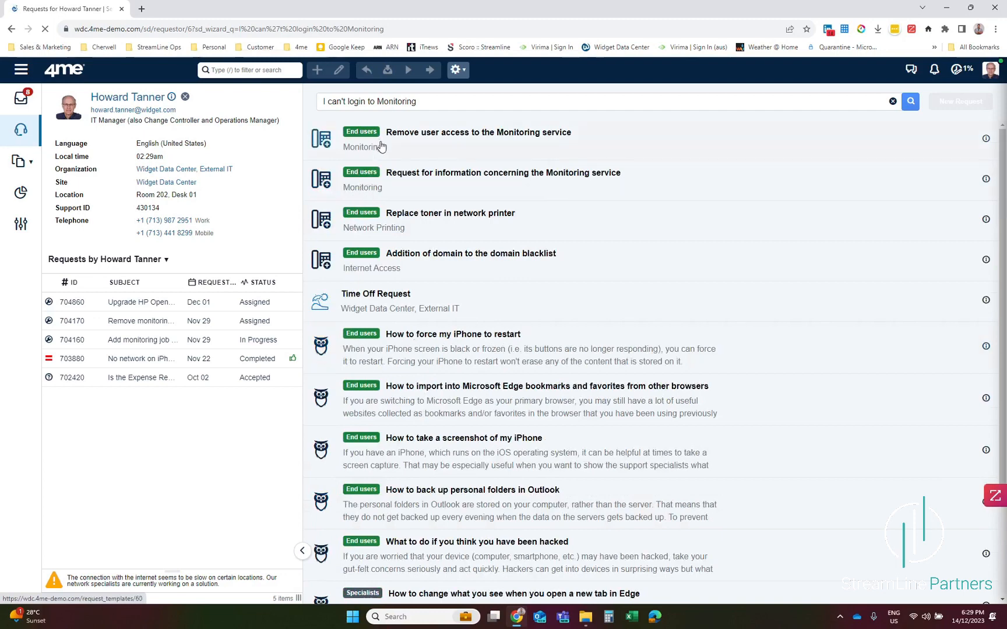
{"action": "scroll", "coordinate": [447, 229], "scroll_direction": "down", "scroll_amount": 2}
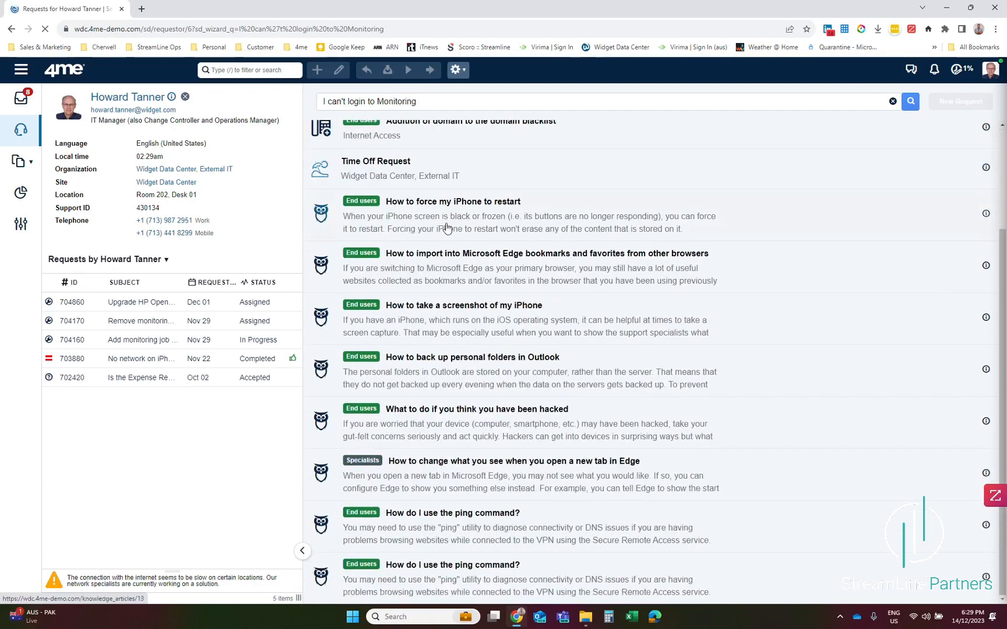
{"action": "scroll", "coordinate": [447, 227], "scroll_direction": "up", "scroll_amount": 2}
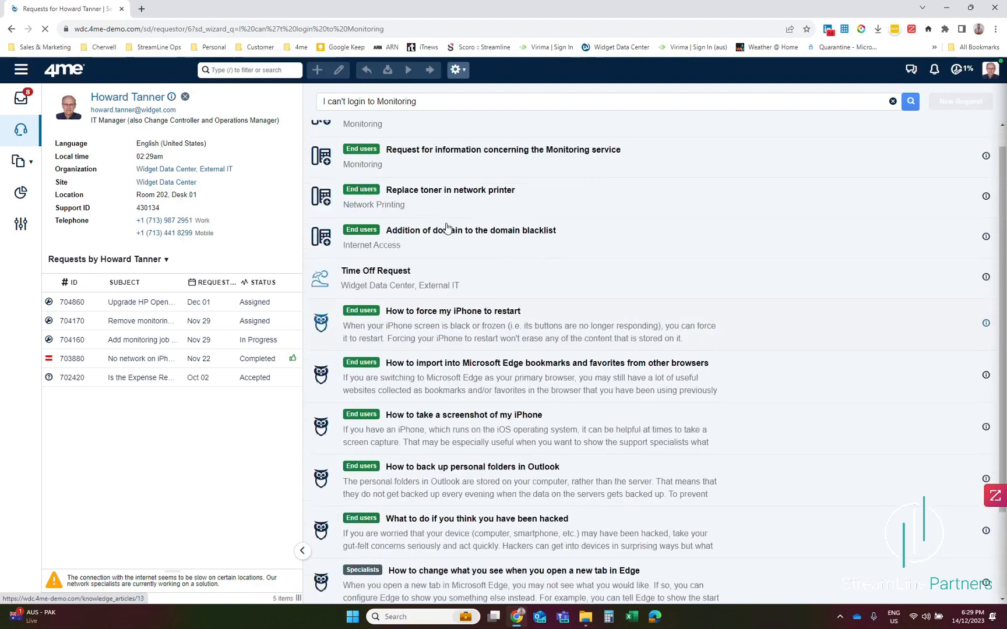
Shorten the search to "Monitoring", select the Monitoring service and start a request that uses none of its standard requests.
{"action": "left_click_drag", "start_coordinate": [379, 101], "coordinate": [323, 101]}
{"action": "key", "text": "BackSpace"}
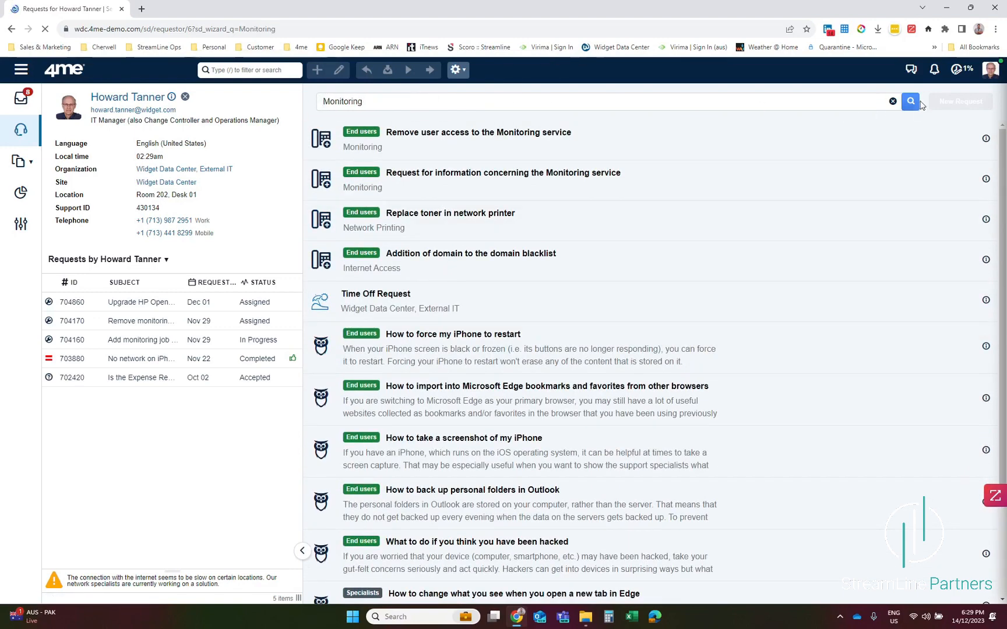
{"action": "left_click", "coordinate": [398, 150]}
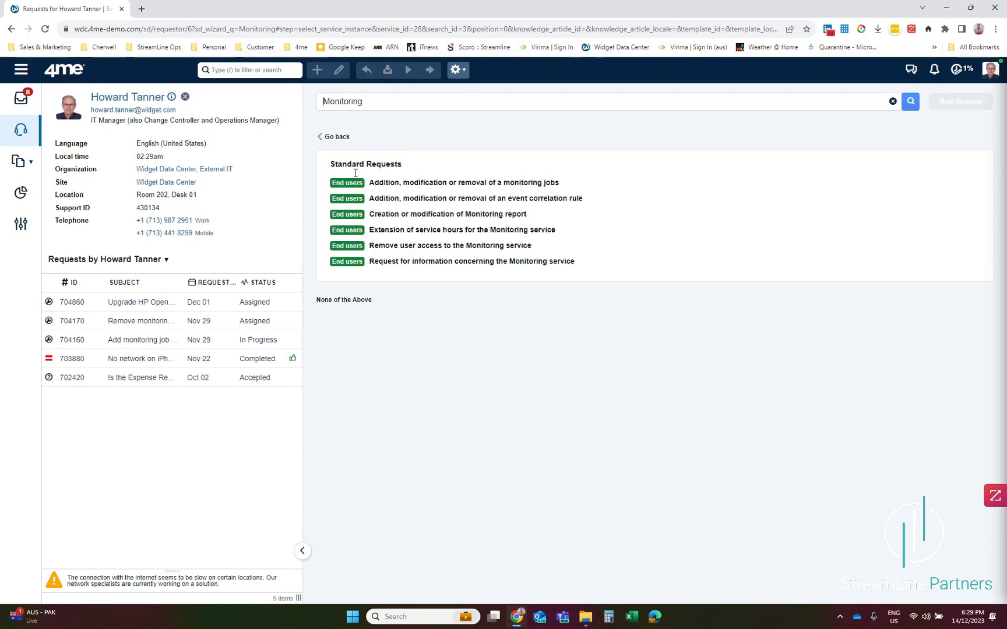
{"action": "left_click", "coordinate": [349, 301]}
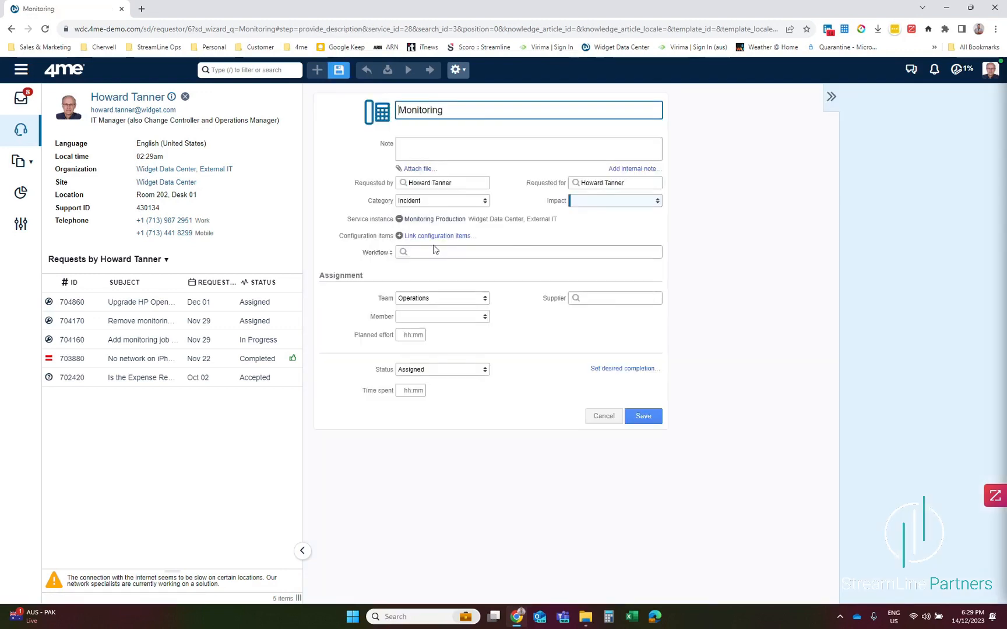
Set the request's subject to "Can't login to HP NNM" and enter the note "Mornitoring seems down for me?".
{"action": "double_click", "coordinate": [427, 111]}
{"action": "type", "text": "Can't lgo"}
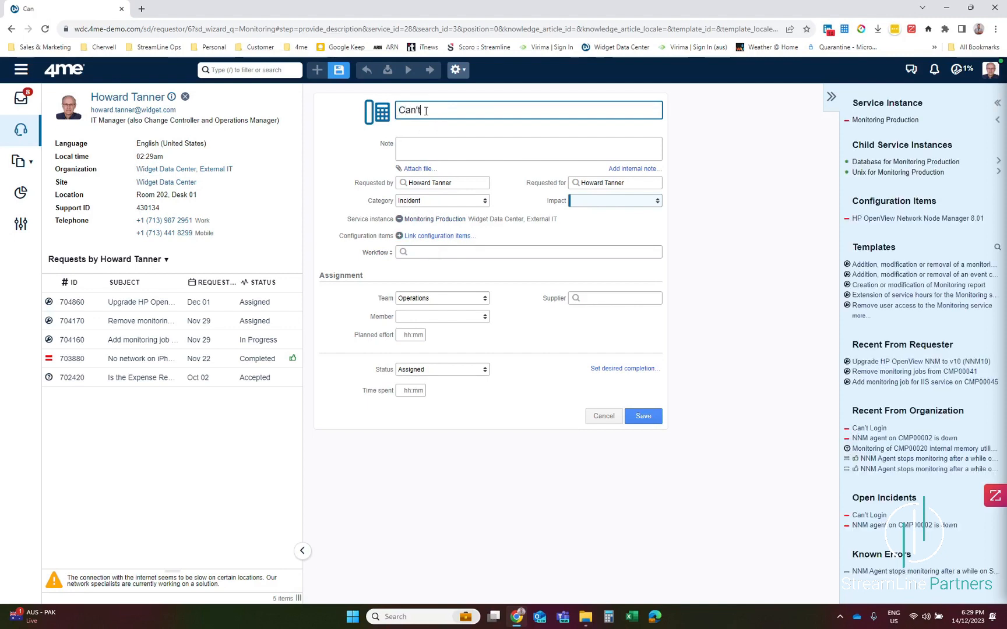
{"action": "key", "text": "BackSpace"}
{"action": "key", "text": "BackSpace"}
{"action": "type", "text": "ogin to HP NNM"}
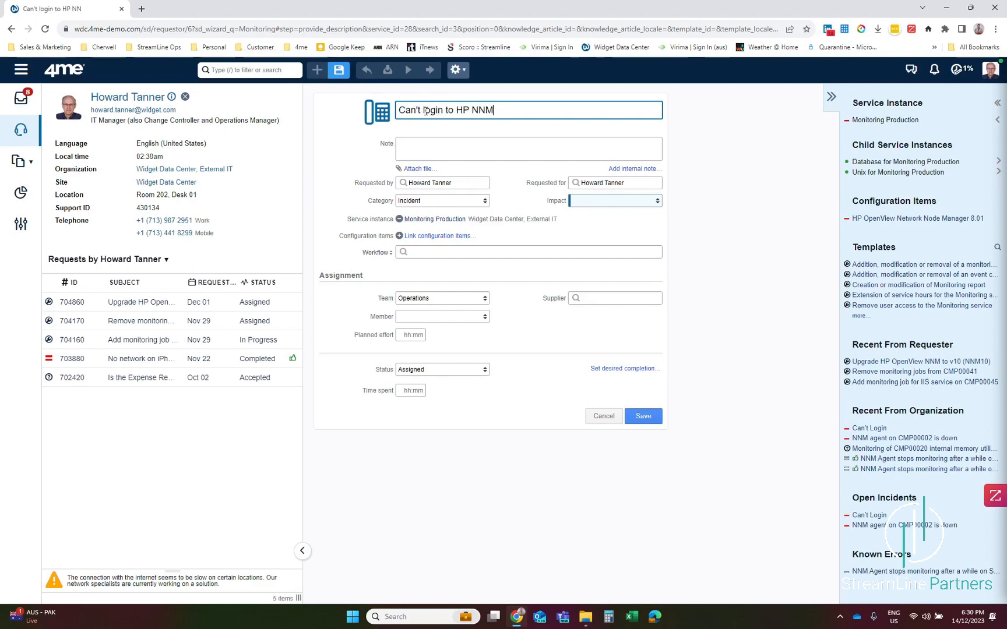
{"action": "key", "text": "Tab"}
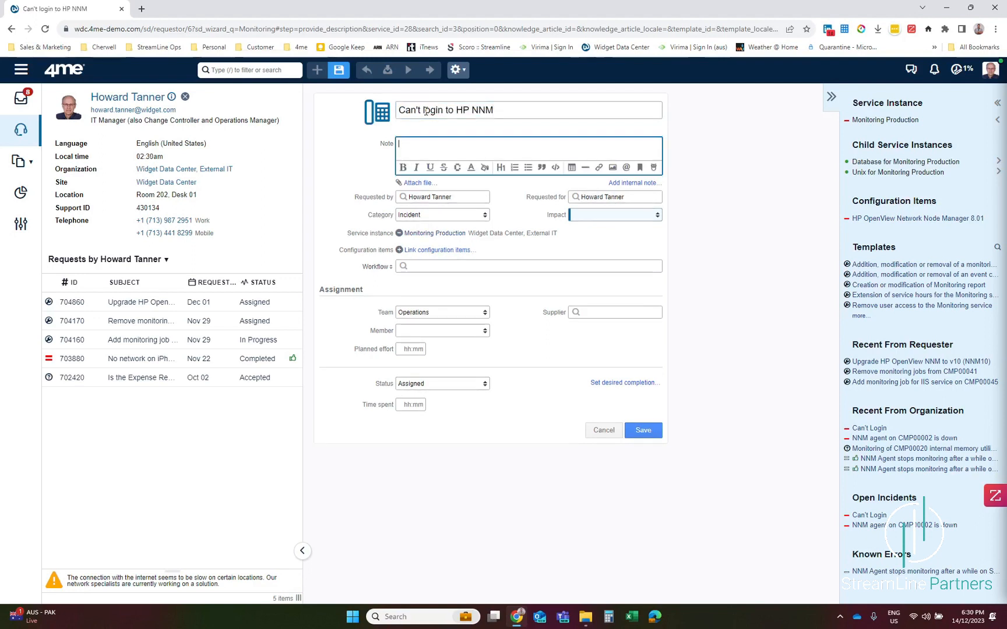
{"action": "type", "text": "Mornitoring seems down for me?"}
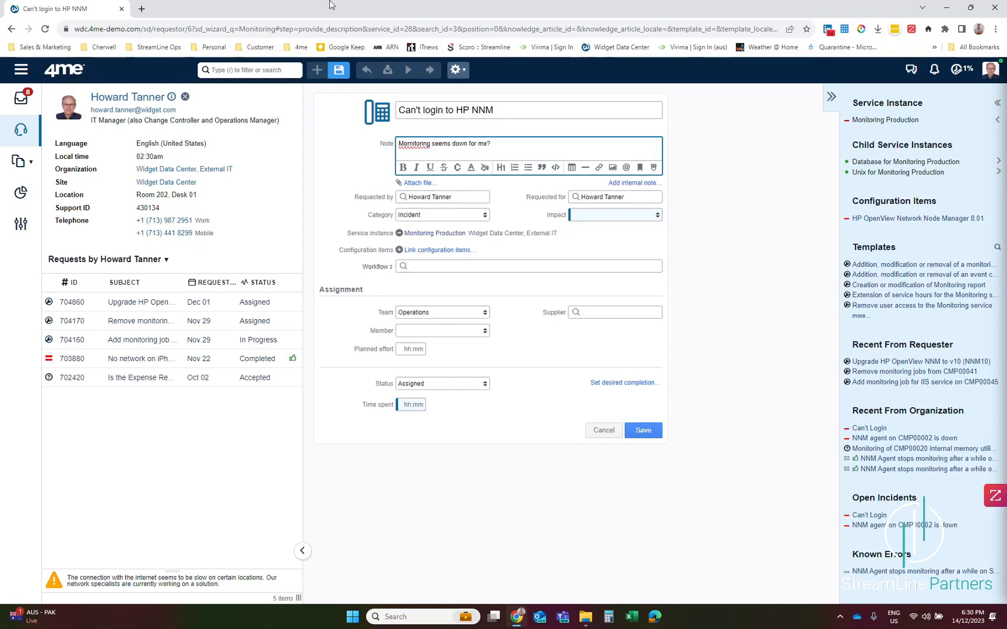
Set the impact to High - Service Degraded for Several Users and assign the request to yourself as member.
{"action": "left_click", "coordinate": [590, 217]}
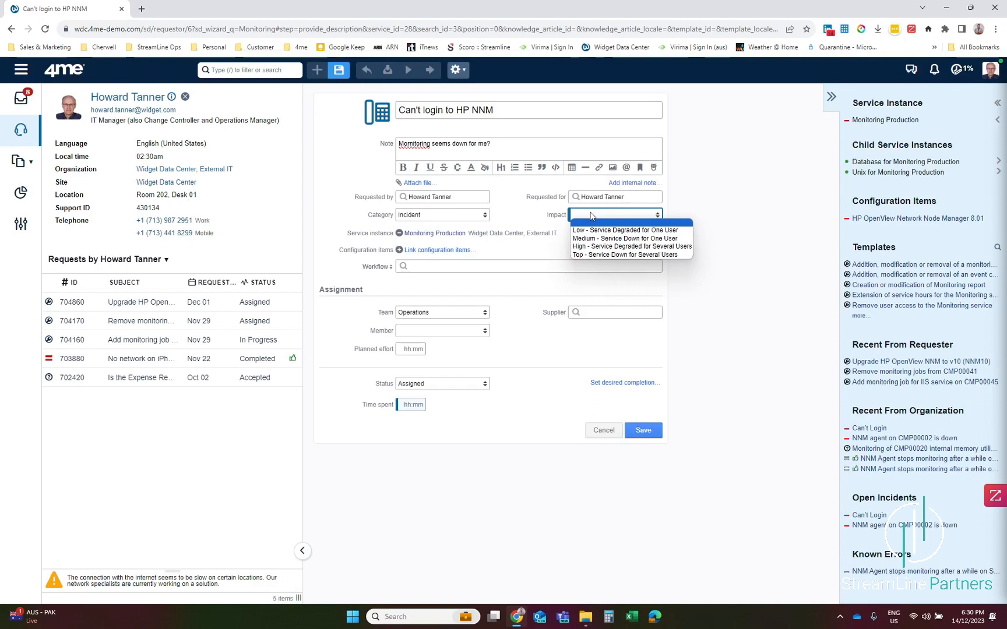
{"action": "left_click", "coordinate": [648, 246]}
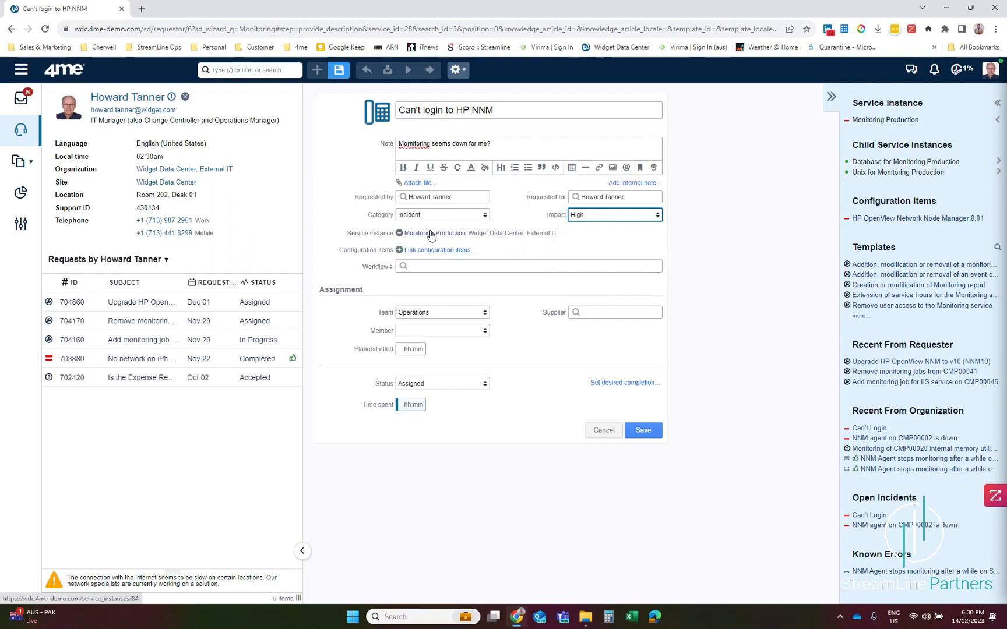
{"action": "left_click", "coordinate": [441, 334]}
{"action": "left_click", "coordinate": [444, 372]}
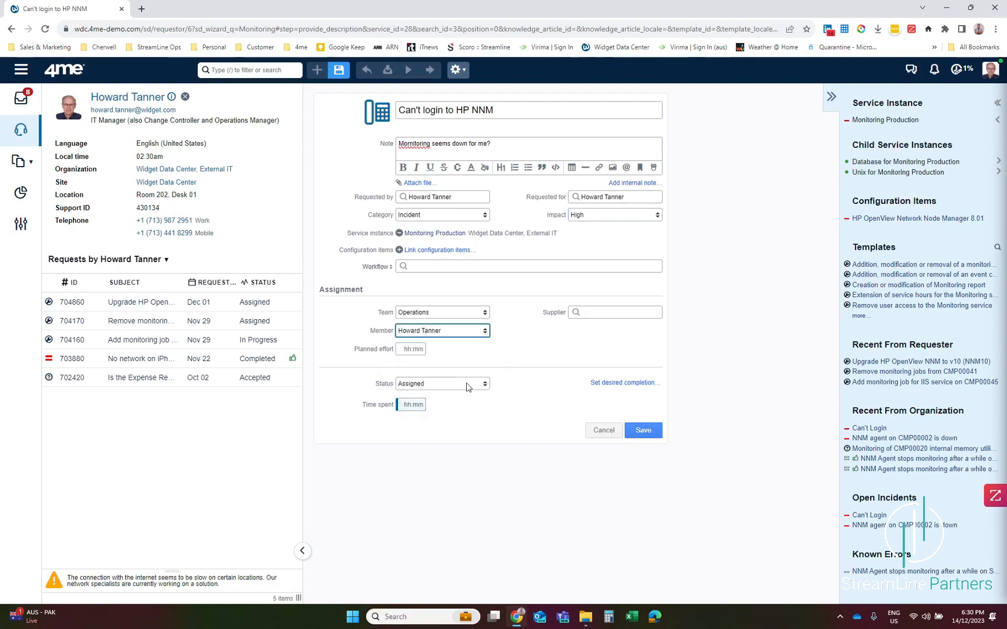
Record 0:01 as time spent and save the request with the HP OpenView Network Node Manager 8.01 configuration item linked.
{"action": "left_click", "coordinate": [420, 405]}
{"action": "left_click", "coordinate": [413, 418]}
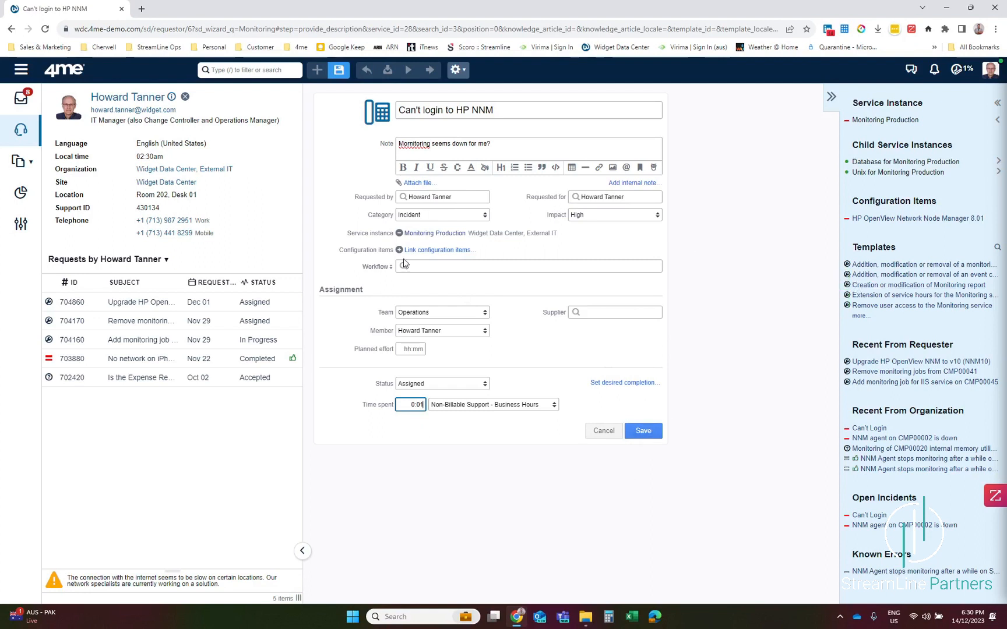
{"action": "mouse_move", "coordinate": [910, 221]}
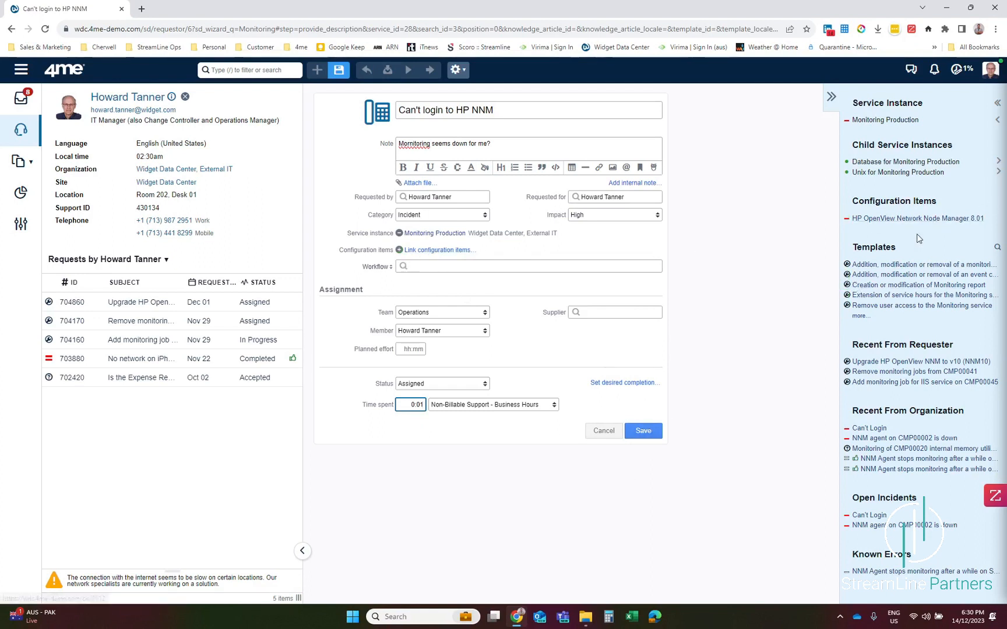
{"action": "left_click_drag", "start_coordinate": [938, 222], "coordinate": [347, 341]}
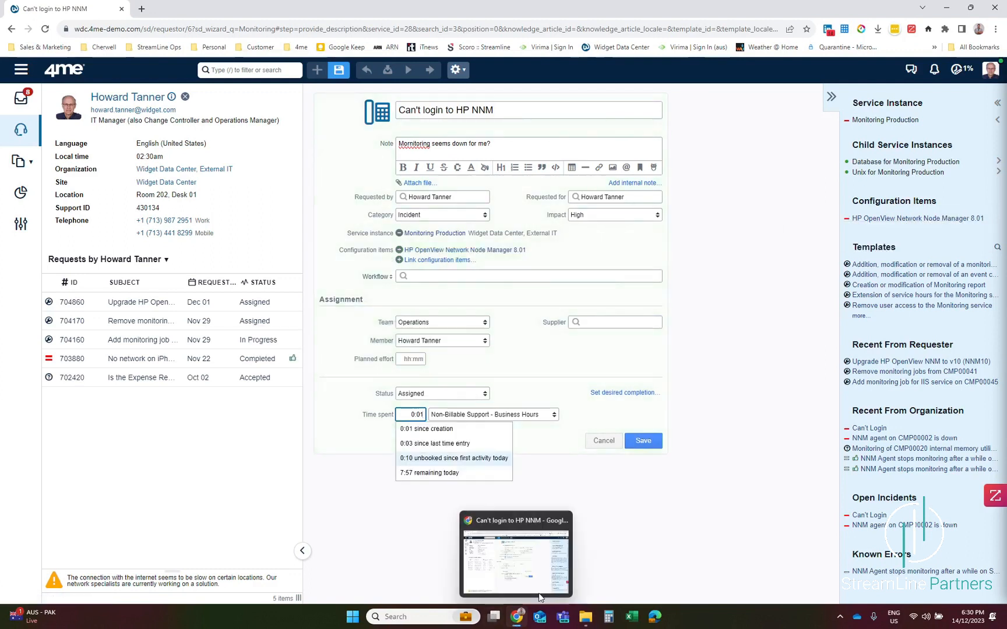
{"action": "left_click", "coordinate": [644, 447]}
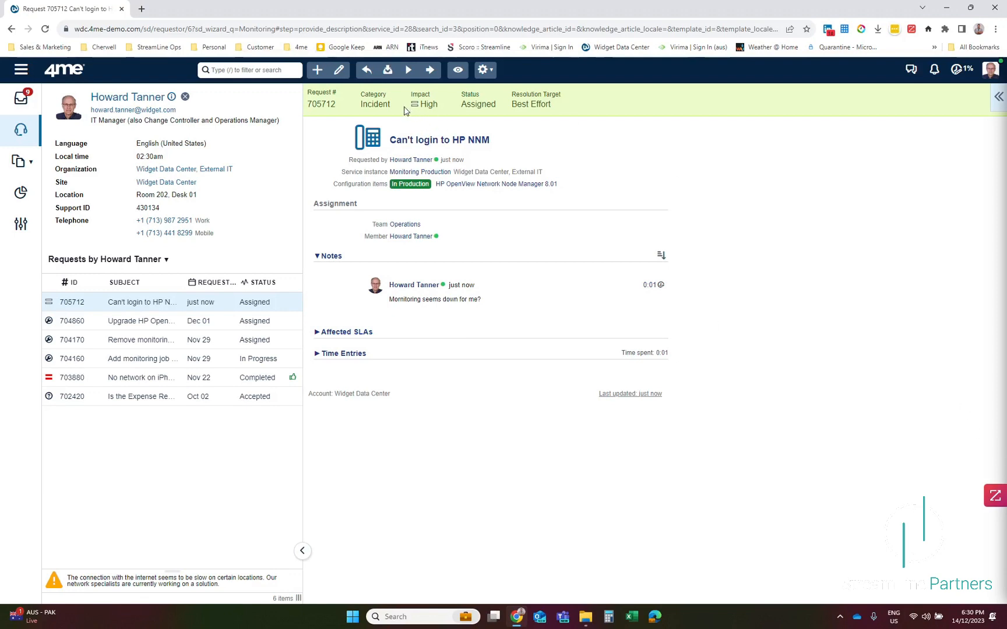
Open the Can't login to HP NNM request from the inbox, accept it and set it to In Progress.
{"action": "left_click", "coordinate": [19, 98]}
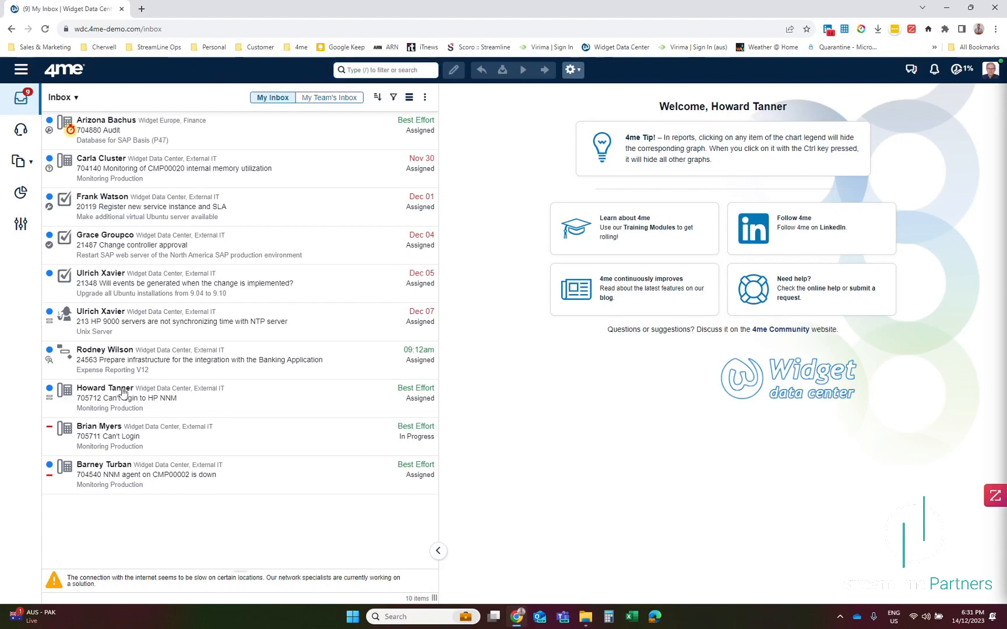
{"action": "left_click", "coordinate": [354, 396]}
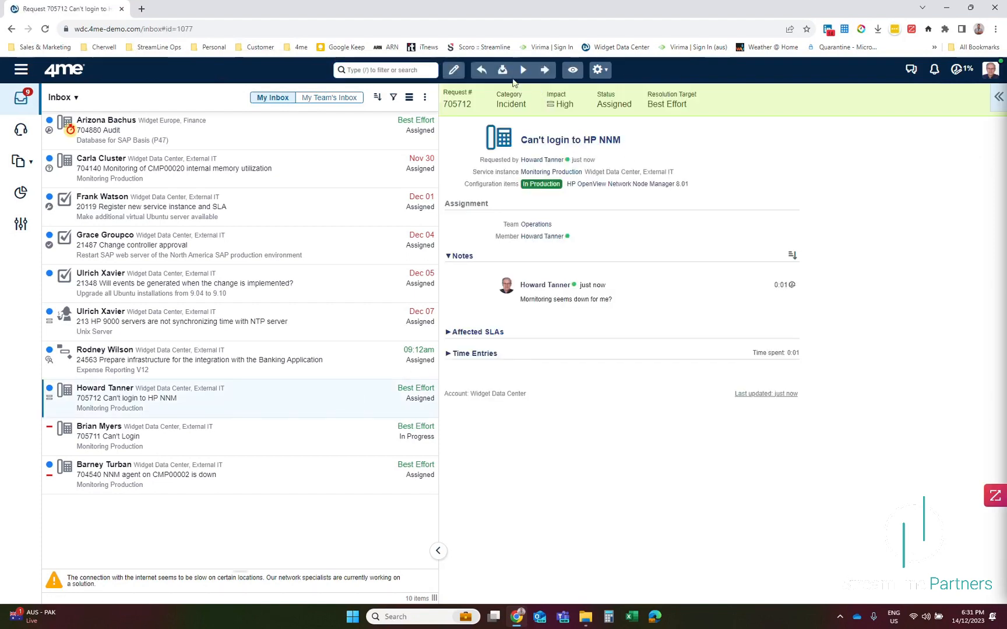
{"action": "left_click", "coordinate": [502, 70]}
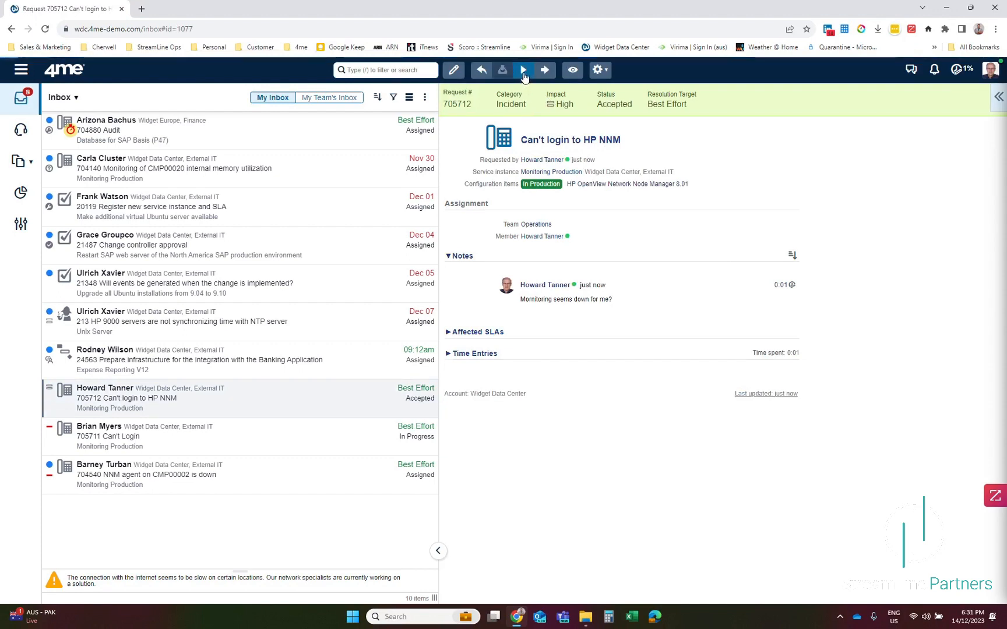
{"action": "left_click", "coordinate": [523, 70]}
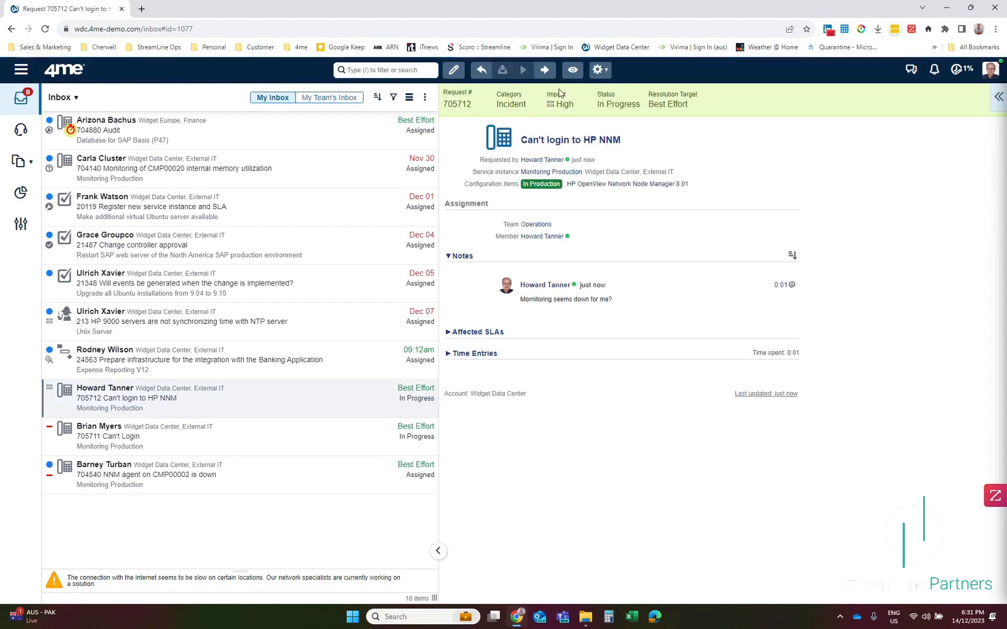
Examine the status options offered when editing the Can't login to HP NNM request, and leave without saving.
{"action": "double_click", "coordinate": [163, 402]}
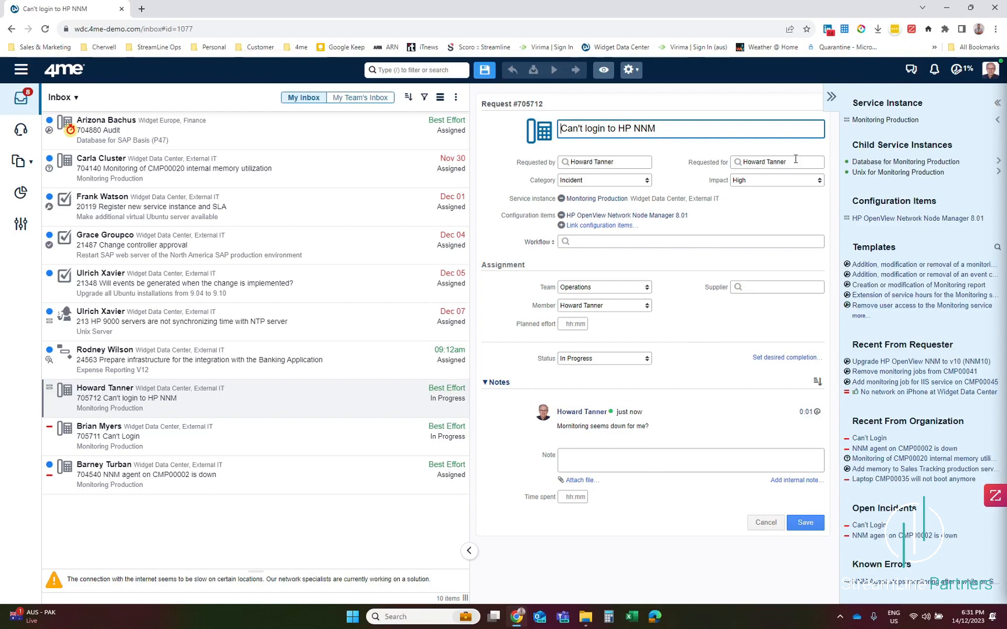
{"action": "left_click", "coordinate": [603, 360]}
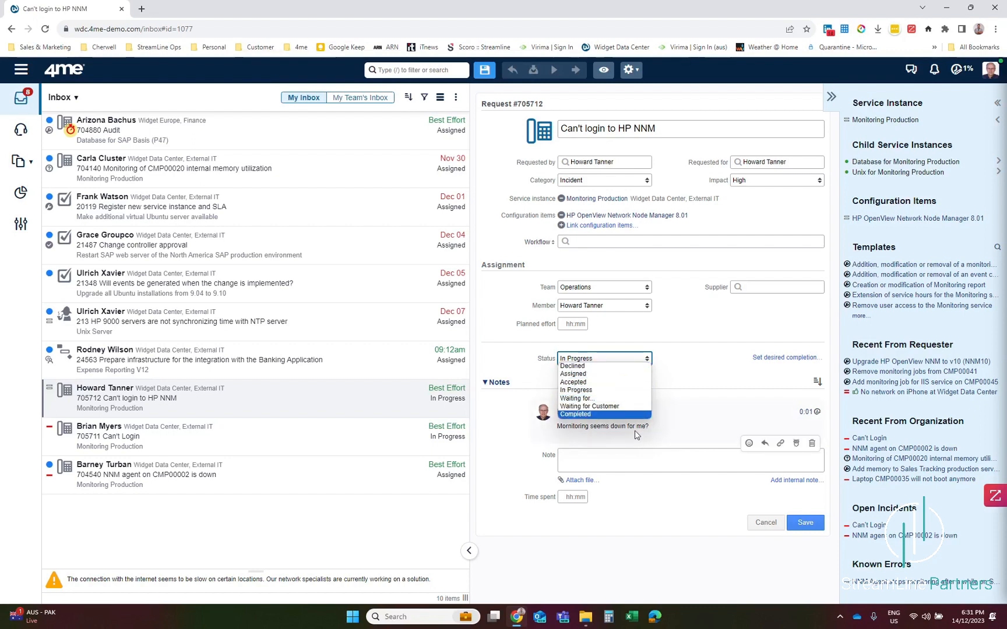
{"action": "left_click", "coordinate": [701, 335]}
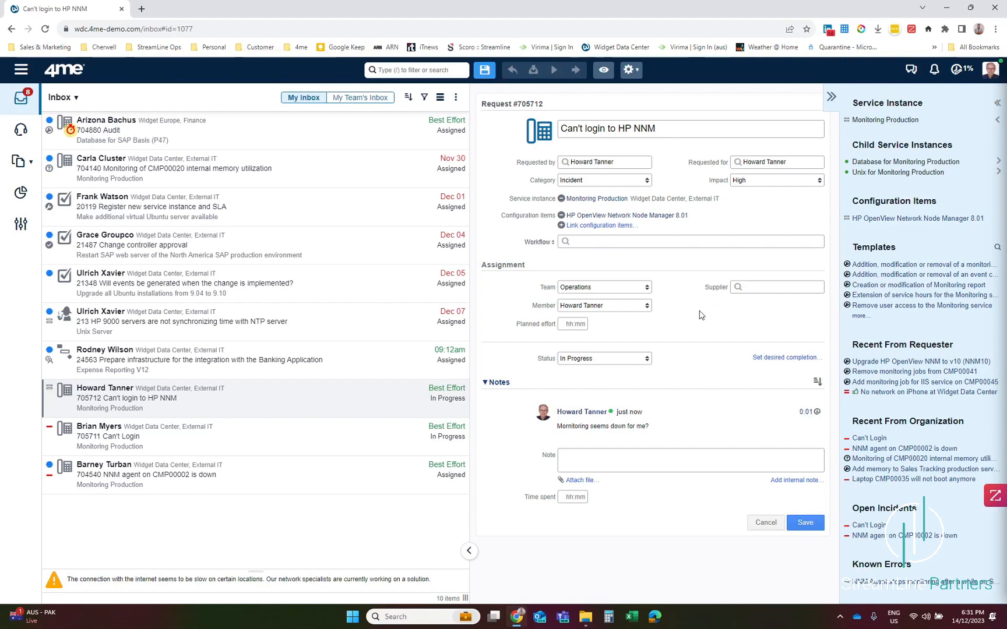
{"action": "left_click", "coordinate": [647, 359]}
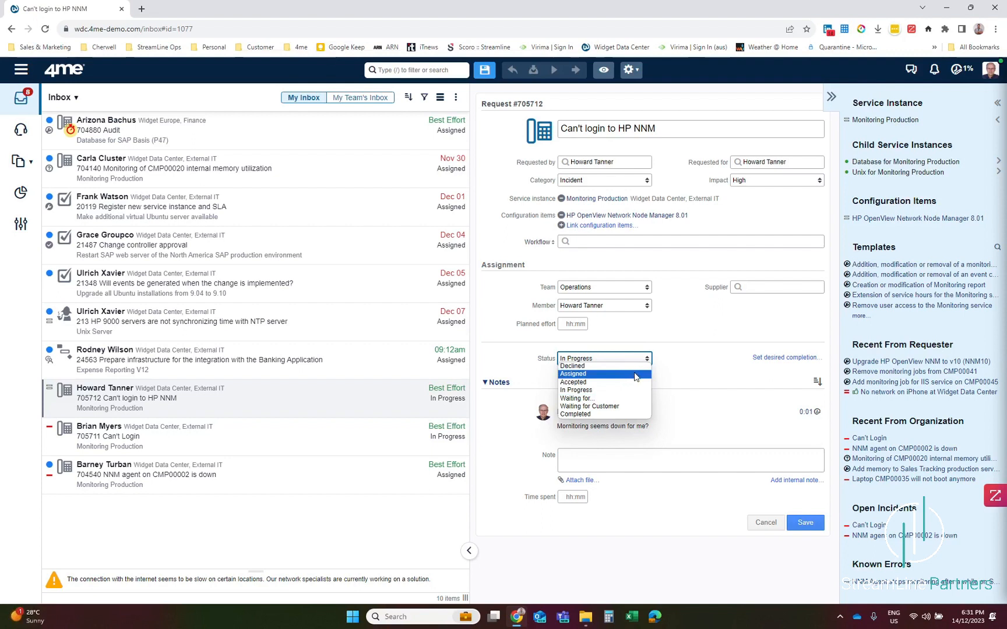
{"action": "left_click", "coordinate": [687, 360]}
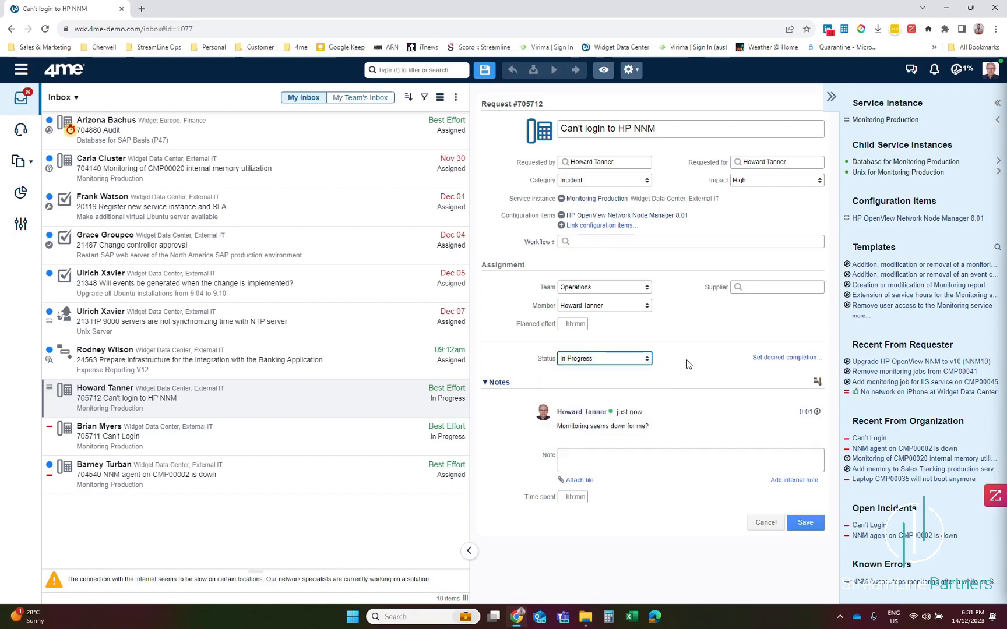
{"action": "left_click", "coordinate": [771, 519]}
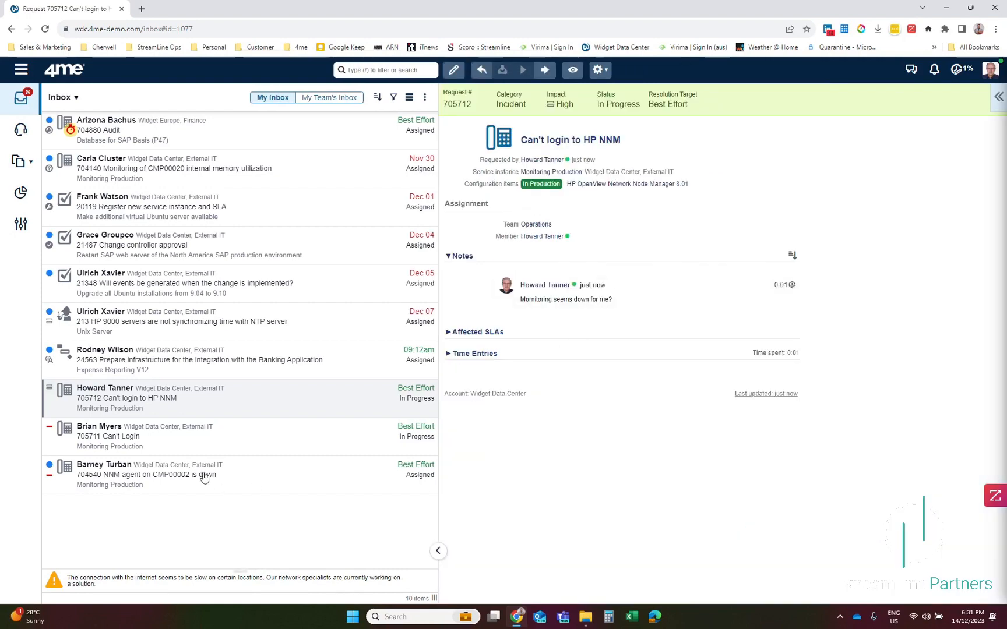
Open the Can't Login request for editing and set its status to Waiting for Customer.
{"action": "left_click", "coordinate": [174, 441]}
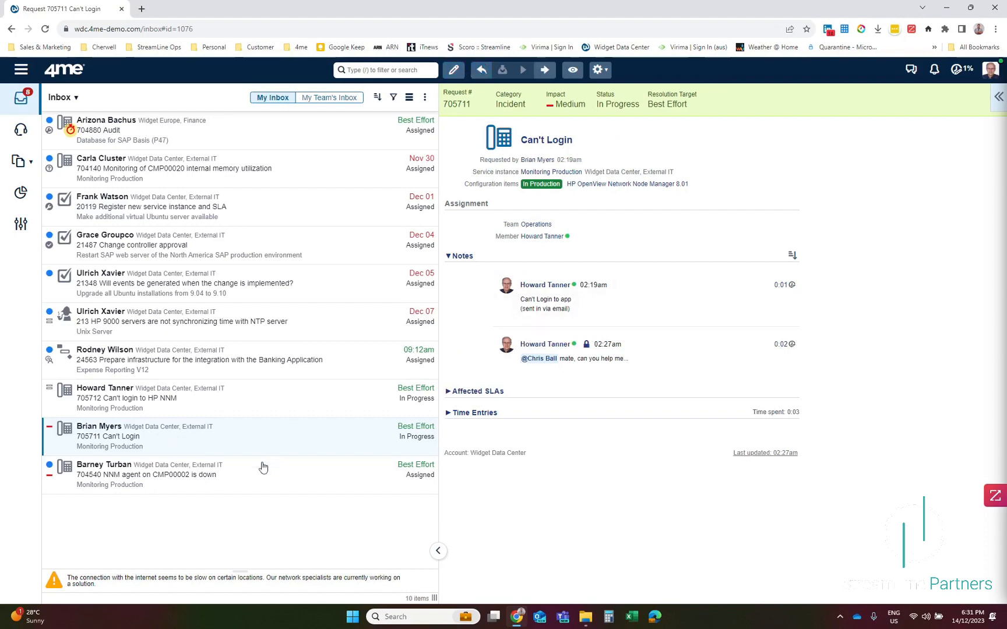
{"action": "double_click", "coordinate": [249, 446]}
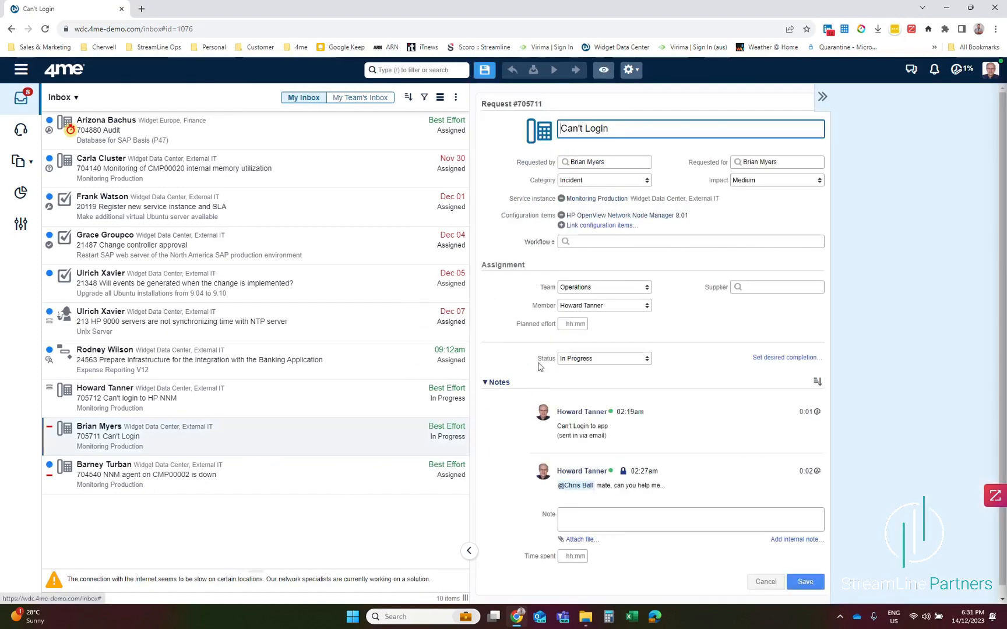
{"action": "left_click", "coordinate": [611, 520]}
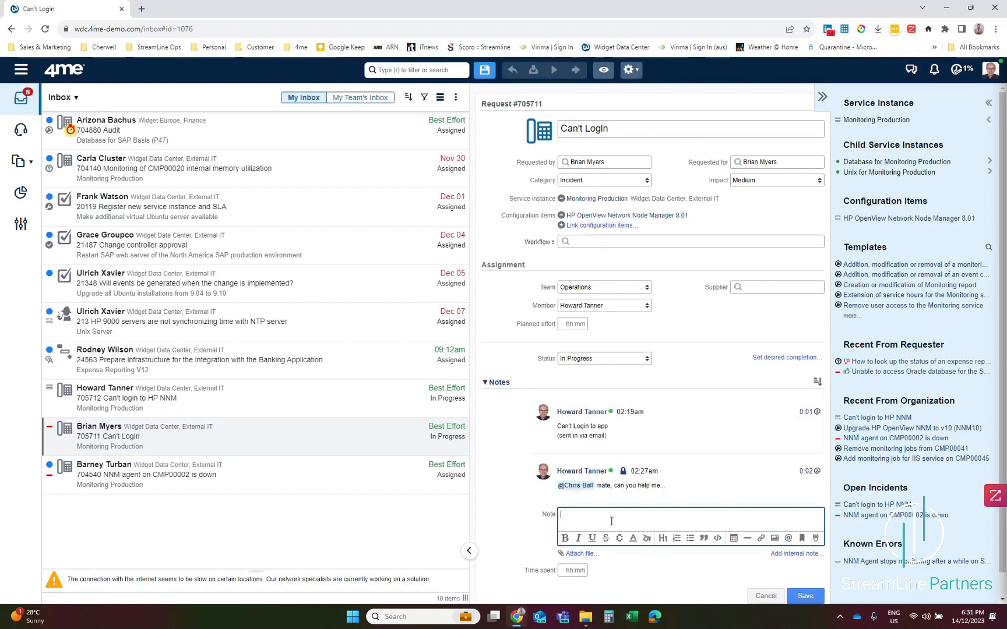
{"action": "left_click", "coordinate": [582, 360]}
{"action": "left_click", "coordinate": [591, 406]}
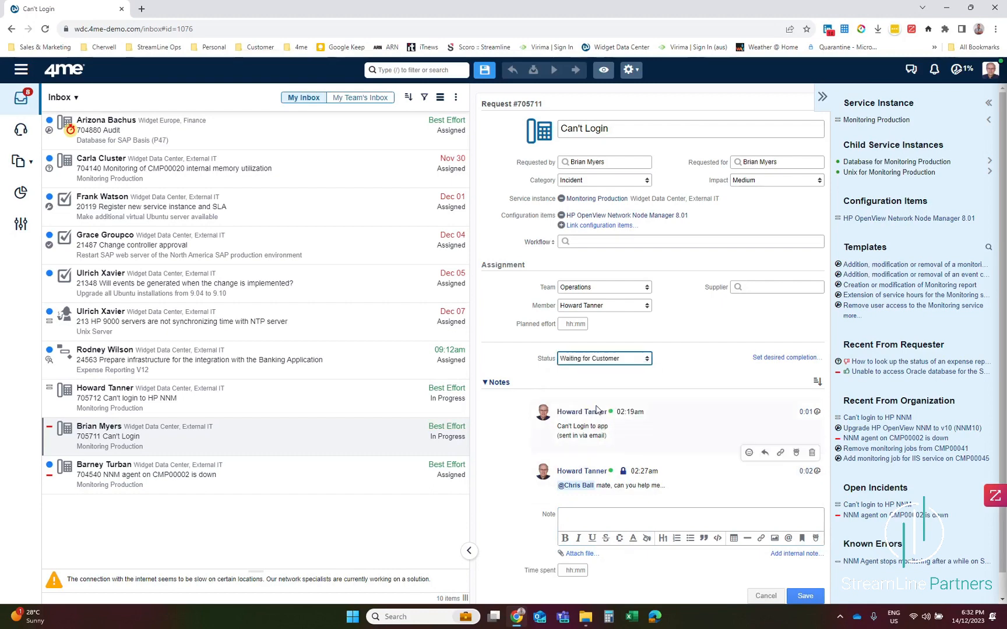
Enter the note "Can you check if this is still a thing?" on the Can't Login request.
{"action": "scroll", "coordinate": [596, 410], "scroll_direction": "down", "scroll_amount": 1}
{"action": "left_click", "coordinate": [601, 490]}
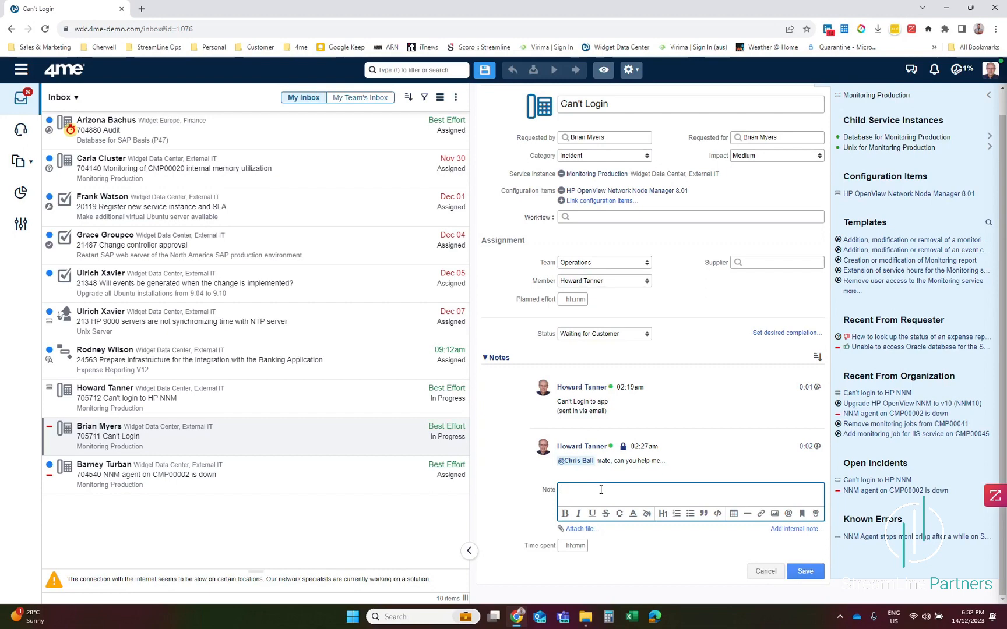
{"action": "type", "text": "Can you check if this is still a thing?"}
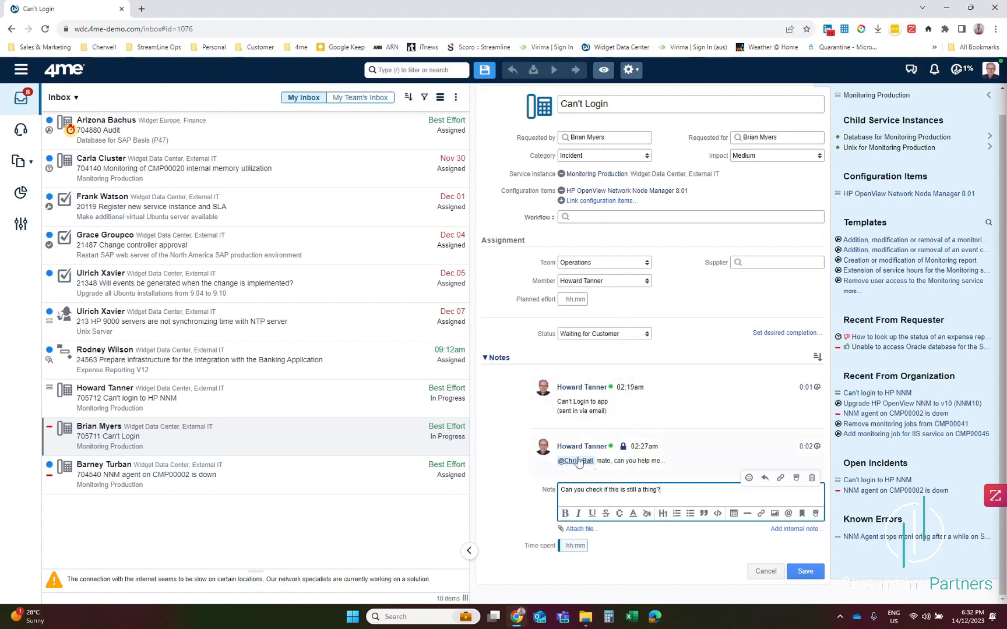
Record 0:02 since the last time entry as time spent on the Can't Login request and save it.
{"action": "left_click", "coordinate": [577, 546]}
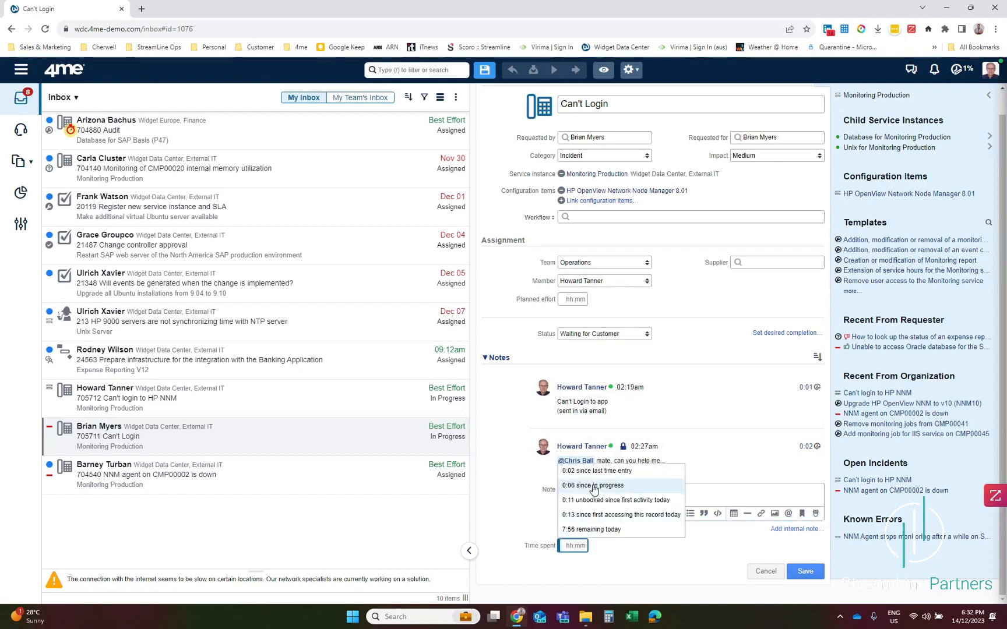
{"action": "left_click", "coordinate": [593, 480]}
{"action": "triple_click", "coordinate": [691, 491]}
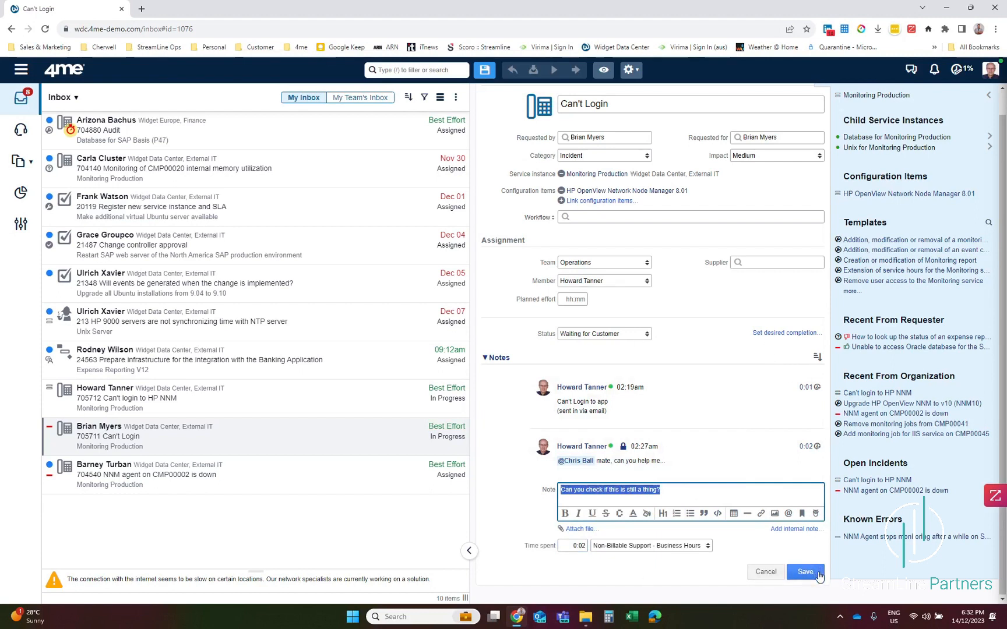
{"action": "left_click", "coordinate": [690, 493]}
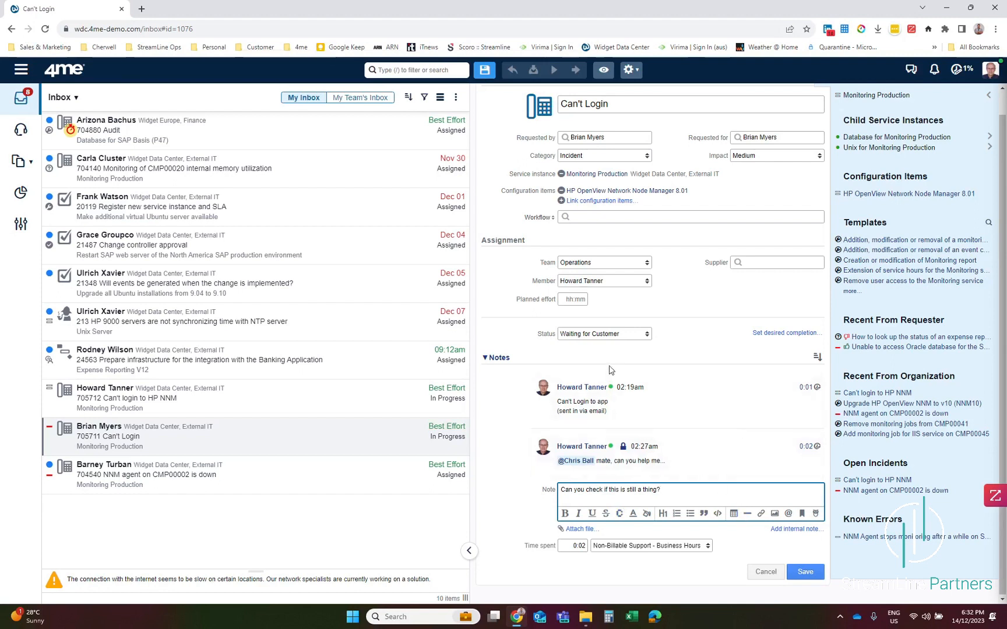
{"action": "left_click", "coordinate": [800, 569]}
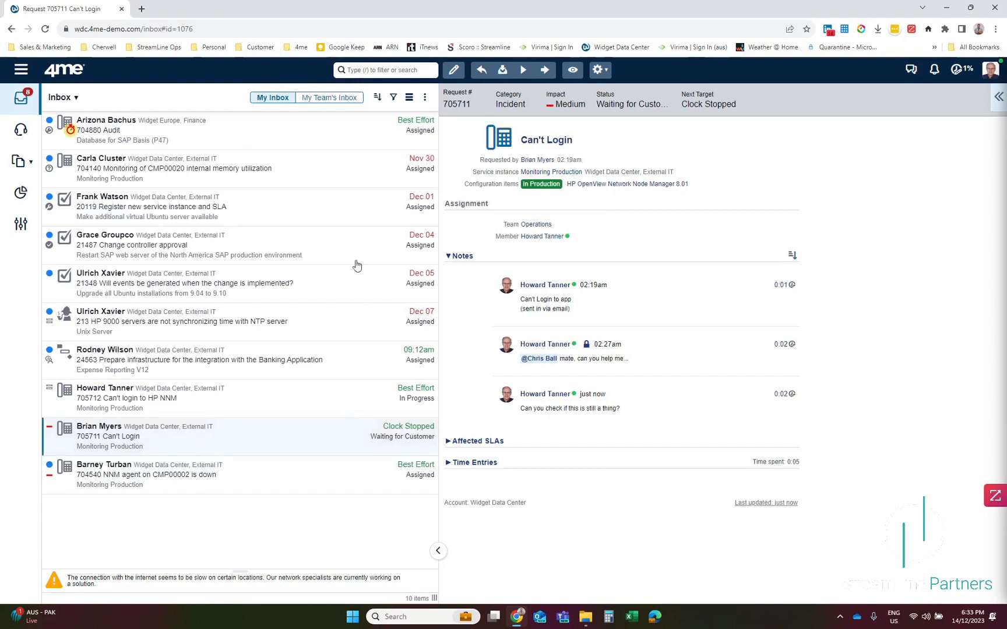
Group the Can't Login request into the Can't login to HP NNM request.
{"action": "left_click", "coordinate": [606, 73]}
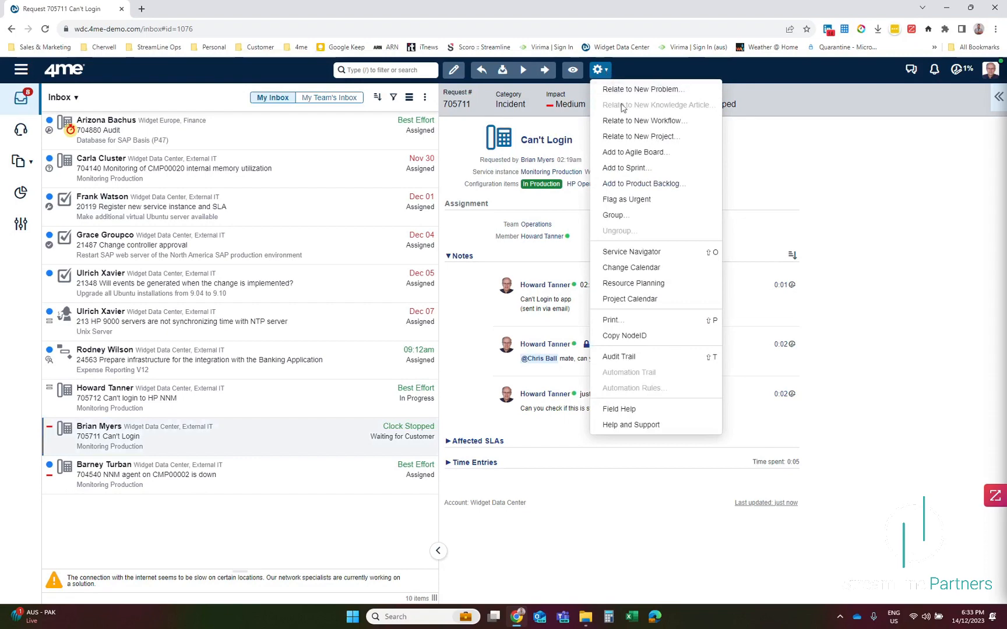
{"action": "left_click", "coordinate": [628, 221]}
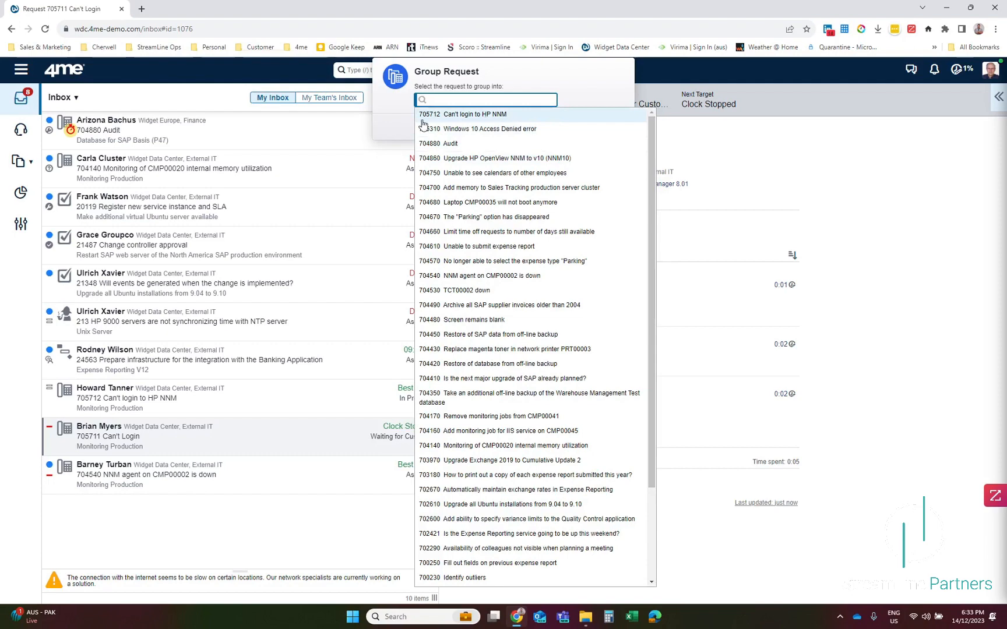
{"action": "left_click", "coordinate": [510, 118]}
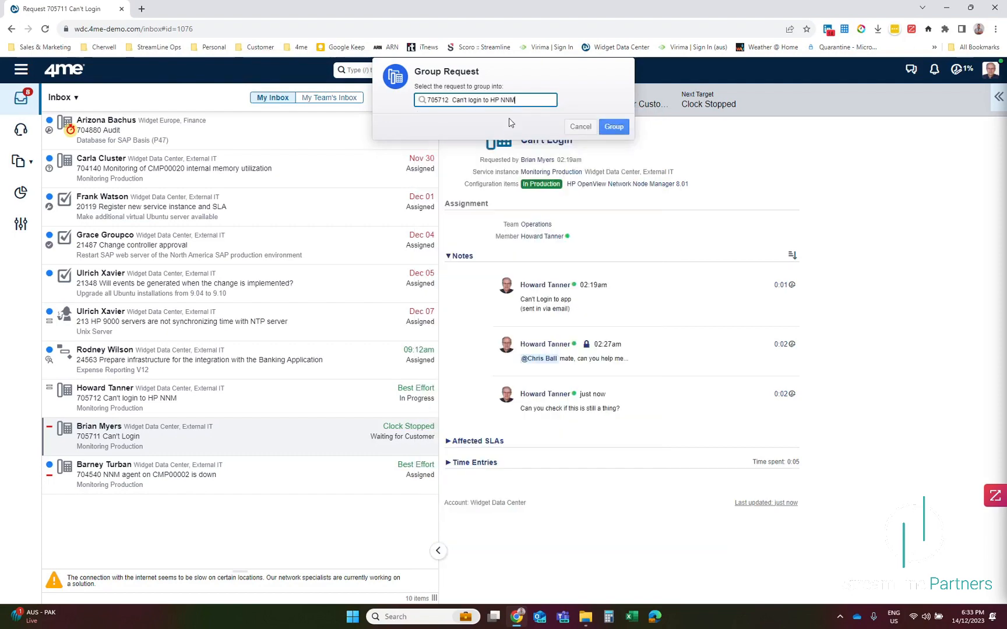
{"action": "left_click", "coordinate": [613, 127]}
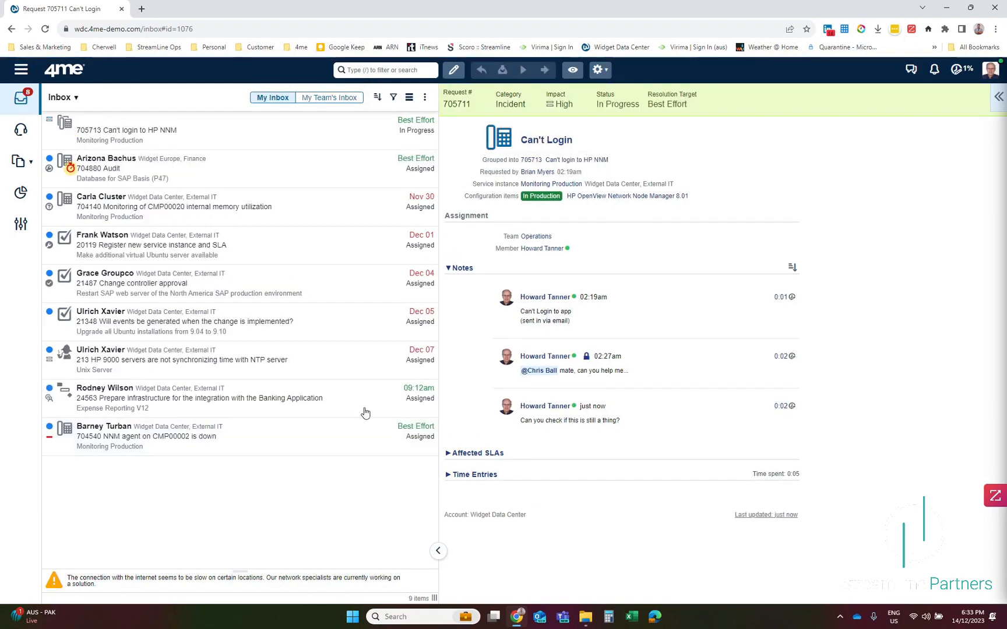
Group the NNM agent on CMP00002 is down and Monitoring of CMP00020 internal memory utilization requests together into the Can't login to HP NNM group.
{"action": "left_click", "coordinate": [108, 441]}
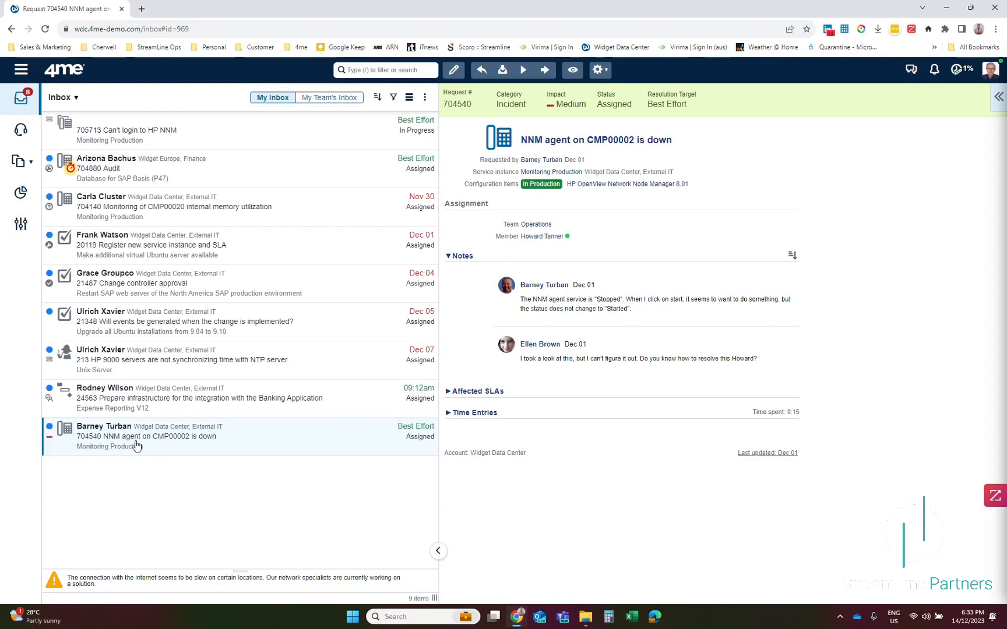
{"action": "left_click", "coordinate": [216, 220], "text": "ctrl"}
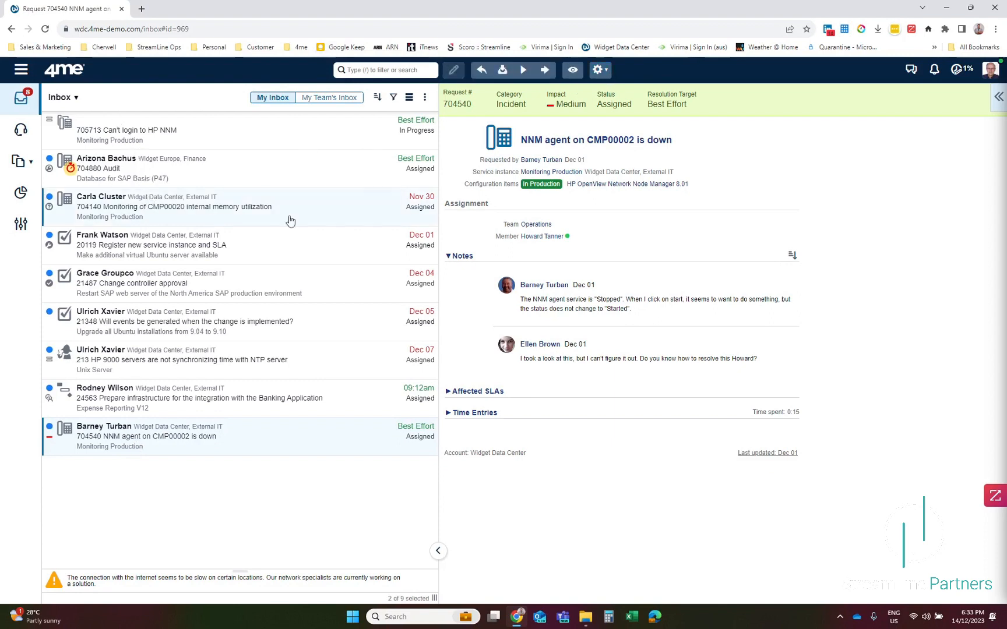
{"action": "left_click", "coordinate": [600, 70]}
{"action": "left_click", "coordinate": [642, 221]}
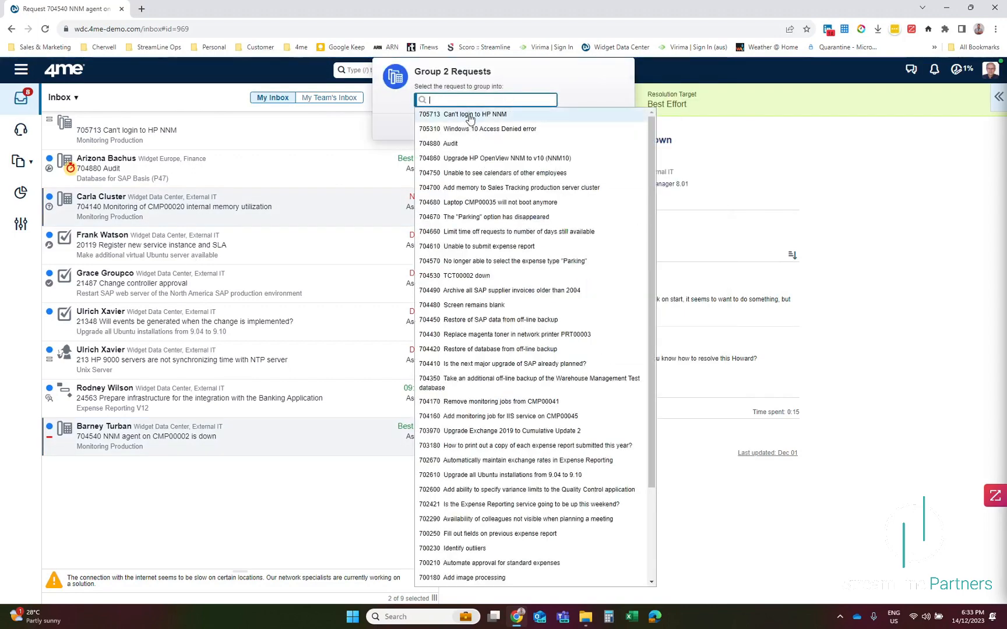
{"action": "left_click", "coordinate": [469, 114]}
{"action": "left_click", "coordinate": [613, 126]}
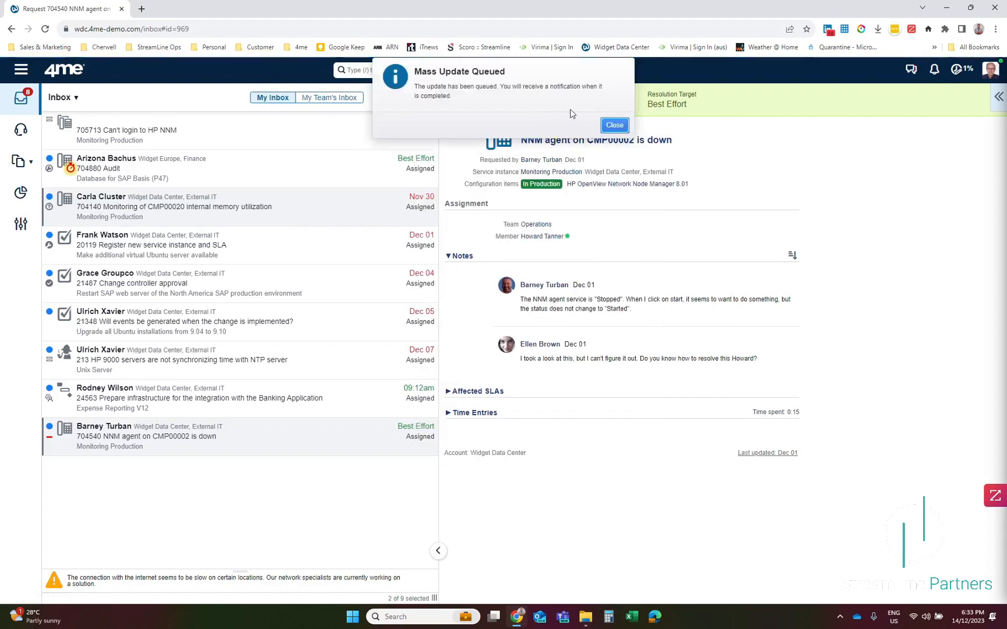
{"action": "left_click", "coordinate": [609, 127]}
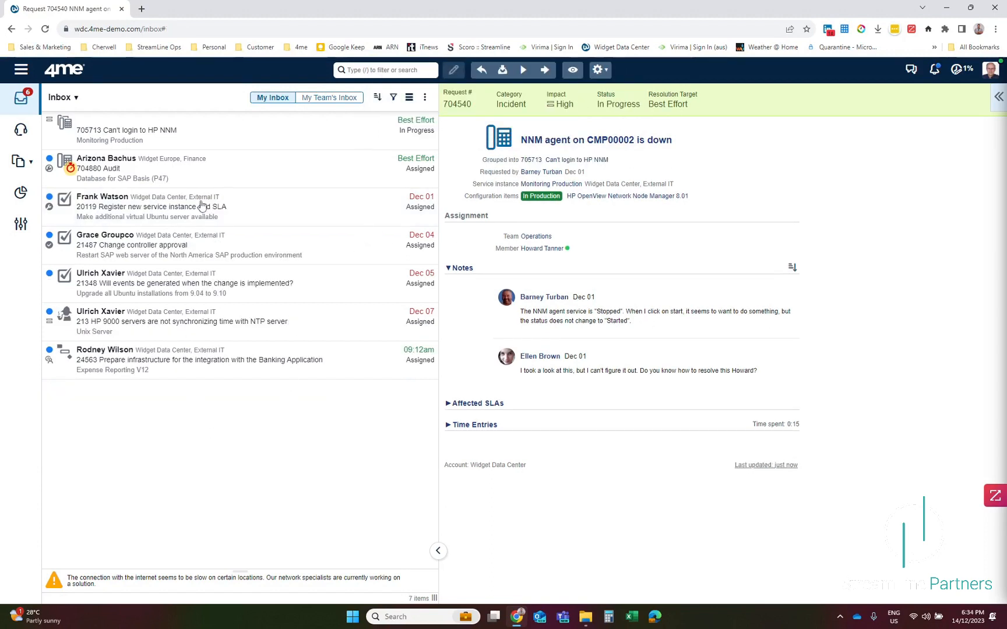
Open the Can't login to HP NNM group request, expand its grouped requests, and start editing it.
{"action": "left_click", "coordinate": [51, 131]}
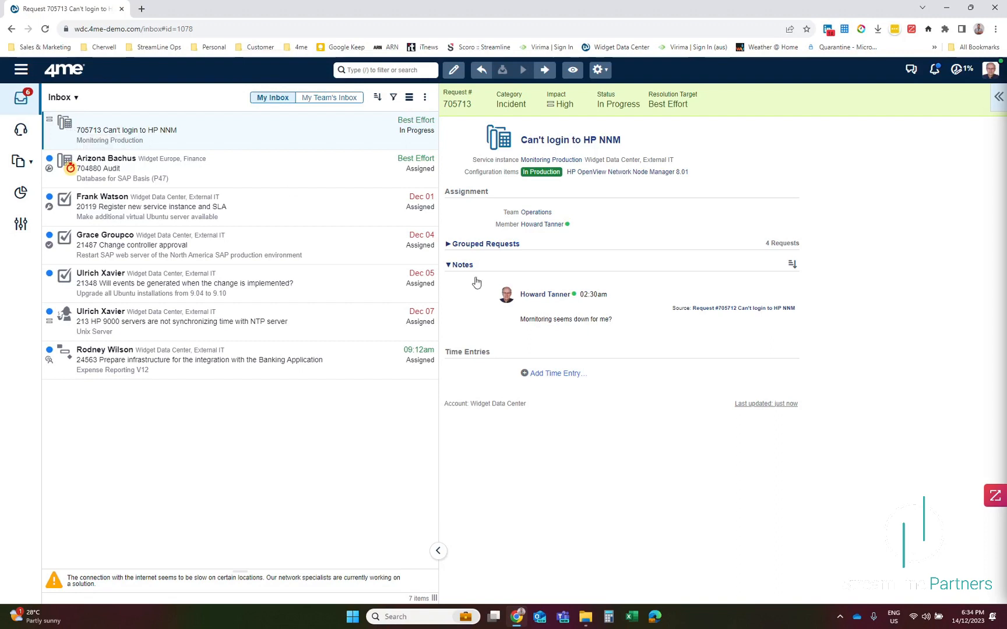
{"action": "left_click", "coordinate": [466, 243]}
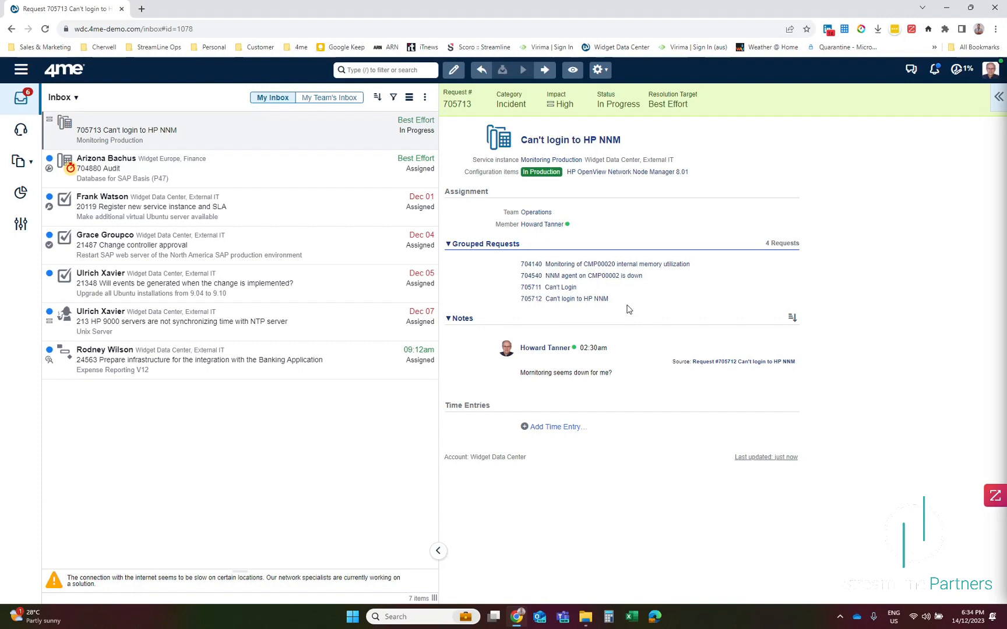
{"action": "left_click", "coordinate": [345, 128]}
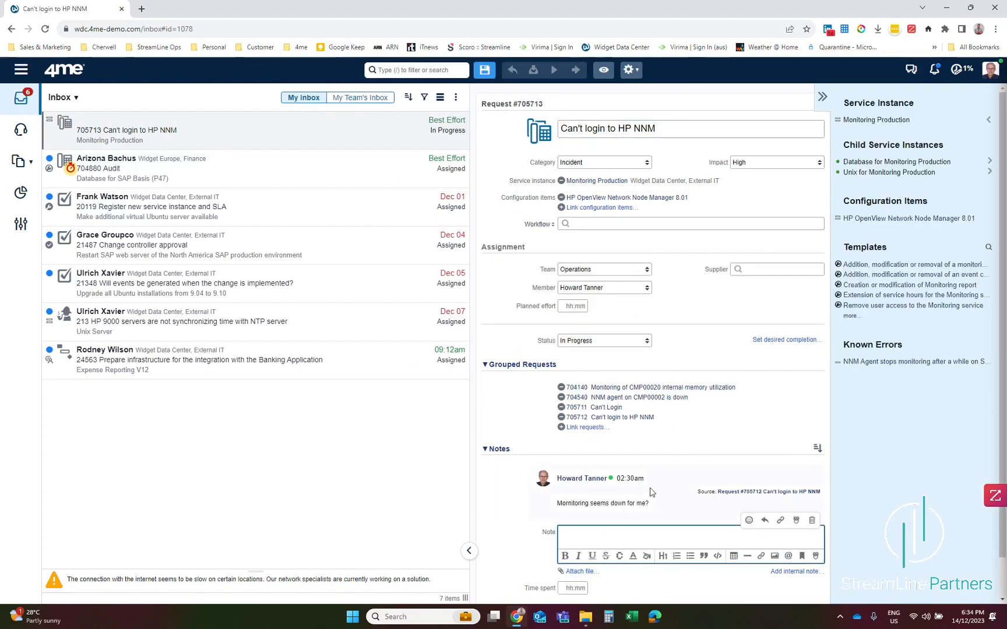
Draft the note "Hi All can you check if this is still happening" on the group request.
{"action": "type", "text": ";Hi"}
{"action": "type", "text": "Hi All can you check if this"}
{"action": "type", "text": "is still happ"}
{"action": "type", "text": "ening"}
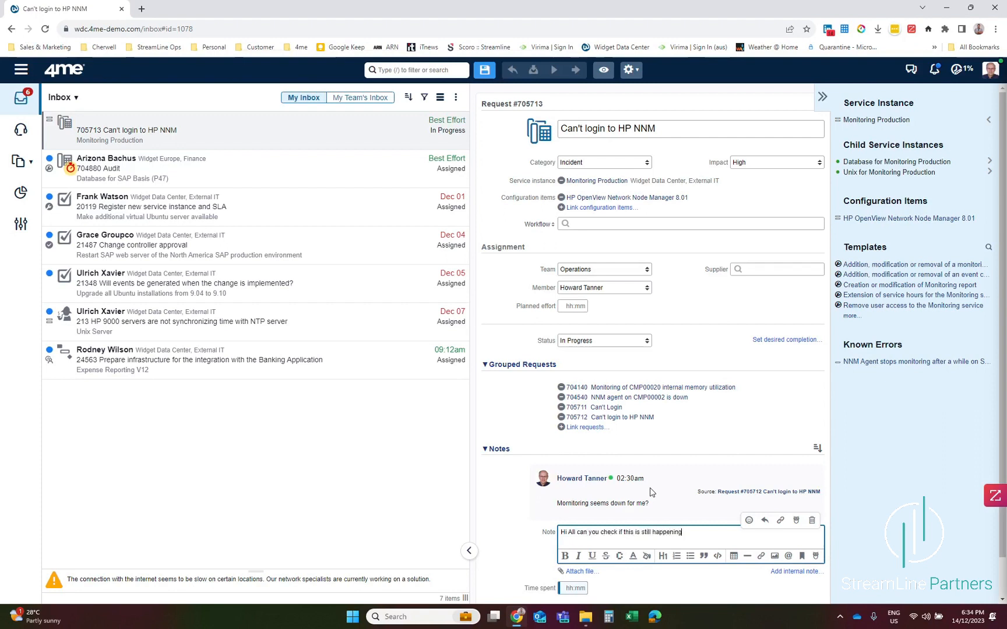
Record 0:01 as time spent, replace the draft note with "We are working on this... come back to you soon", and save the group request.
{"action": "left_click", "coordinate": [577, 546]}
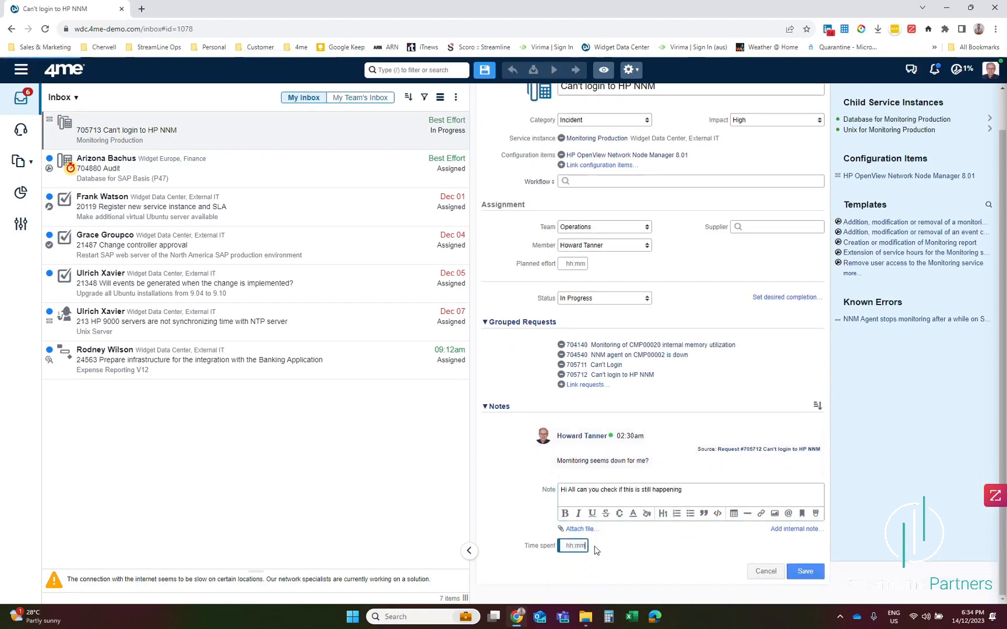
{"action": "left_click", "coordinate": [590, 485]}
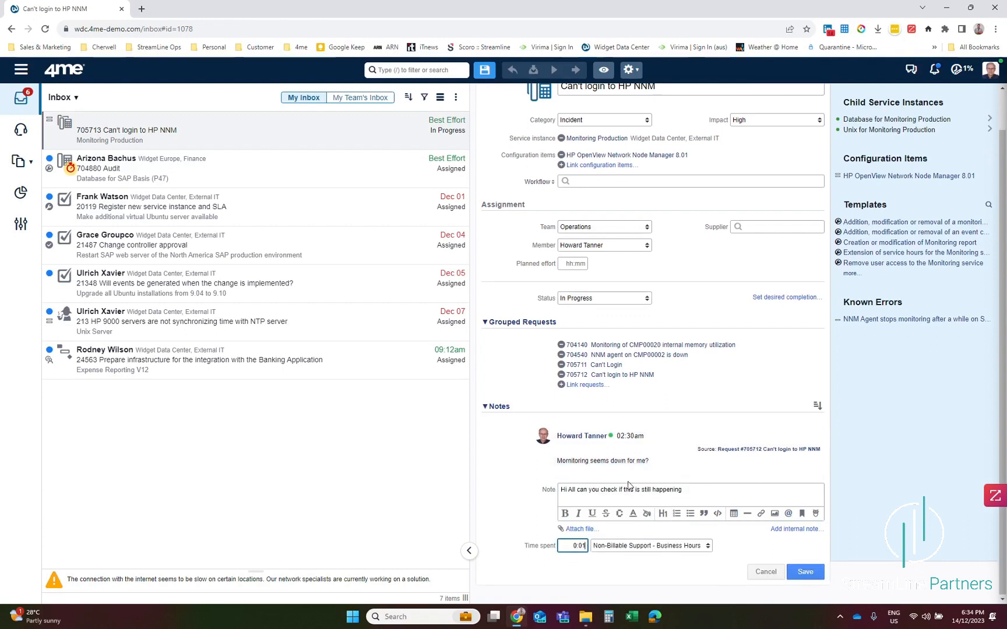
{"action": "left_click", "coordinate": [686, 492]}
{"action": "triple_click", "coordinate": [686, 493]}
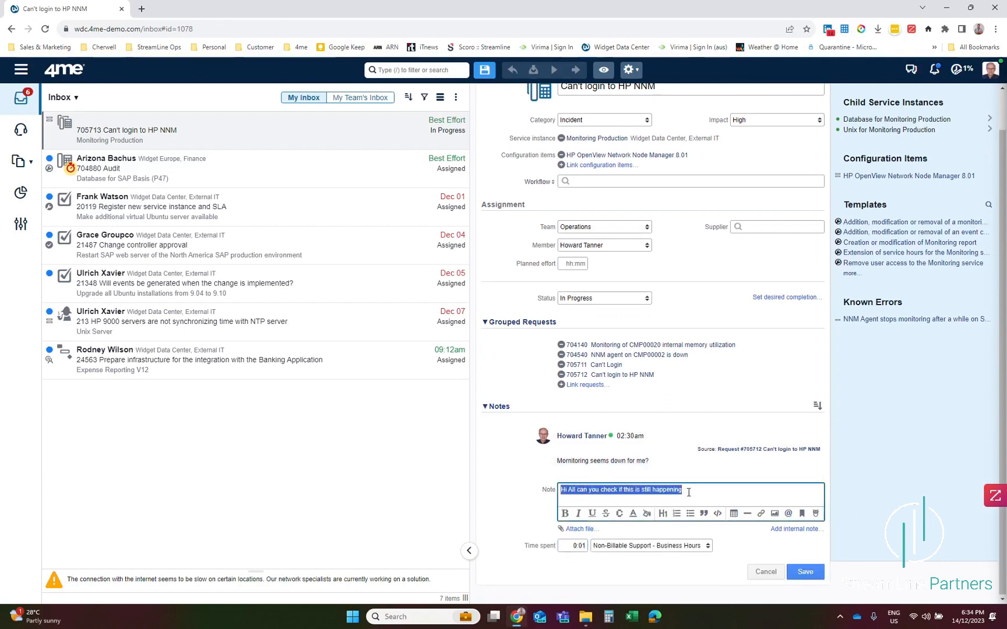
{"action": "type", "text": "Wo"}
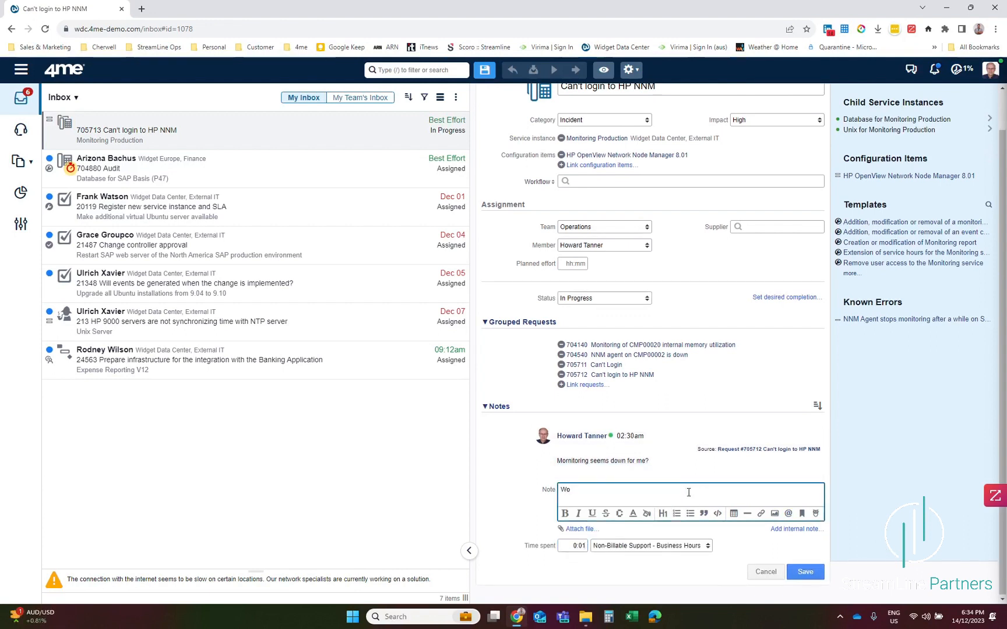
{"action": "key", "text": "BackSpace"}
{"action": "key", "text": "BackSpace"}
{"action": "type", "text": "We are working on this... come back too you"}
{"action": "key", "text": "BackSpace"}
{"action": "key", "text": "BackSpace"}
{"action": "key", "text": "BackSpace"}
{"action": "key", "text": "BackSpace"}
{"action": "key", "text": "BackSpace"}
{"action": "key", "text": "BackSpace"}
{"action": "type", "text": "o you soon"}
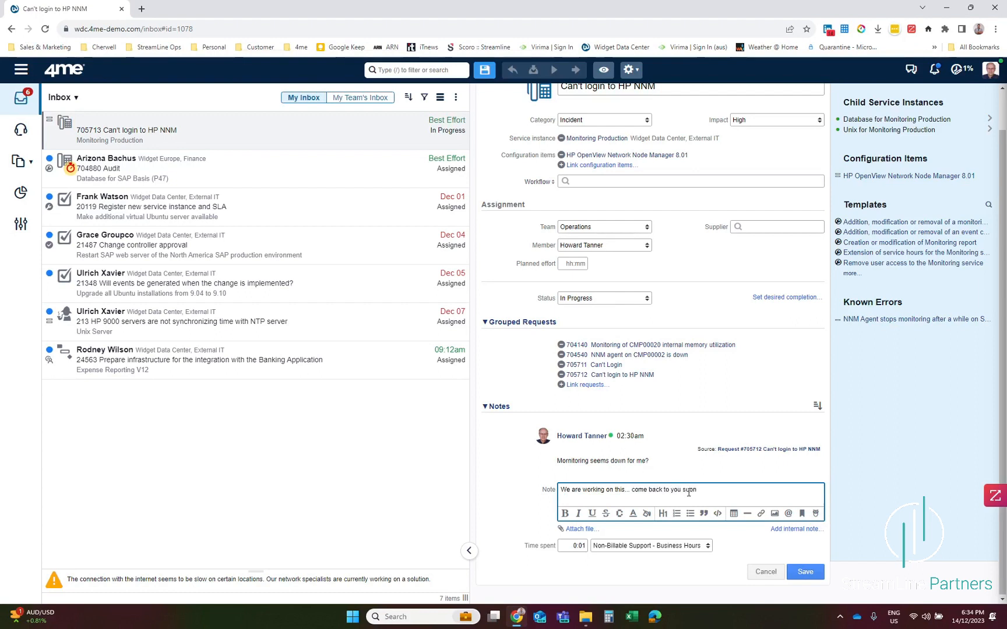
{"action": "left_click", "coordinate": [812, 571]}
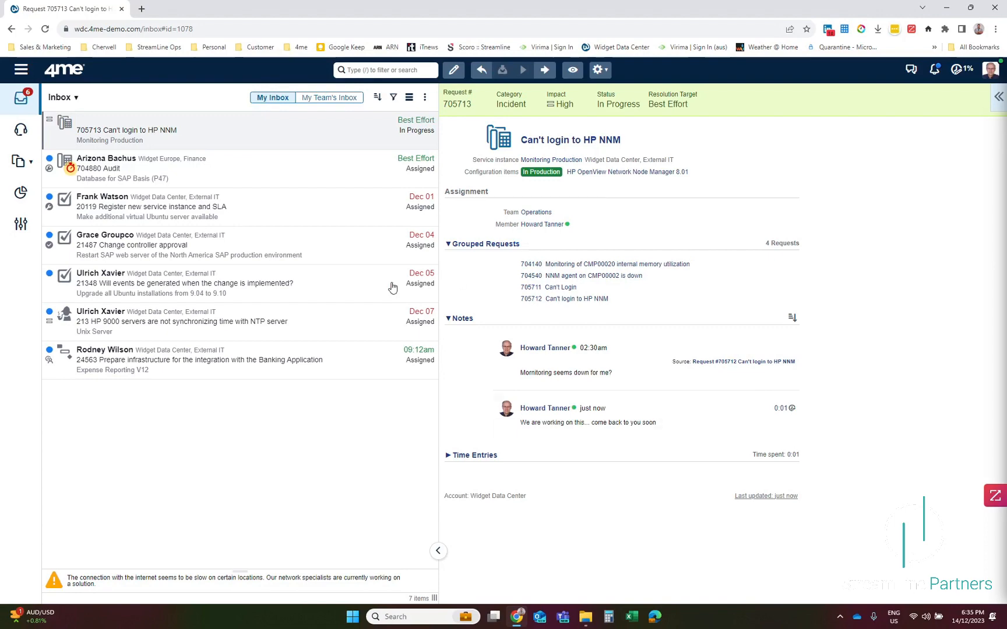
Edit the Can't login to HP NNM group request to set its impact to Top - Service Down for Several Users, and save it.
{"action": "left_click", "coordinate": [169, 133]}
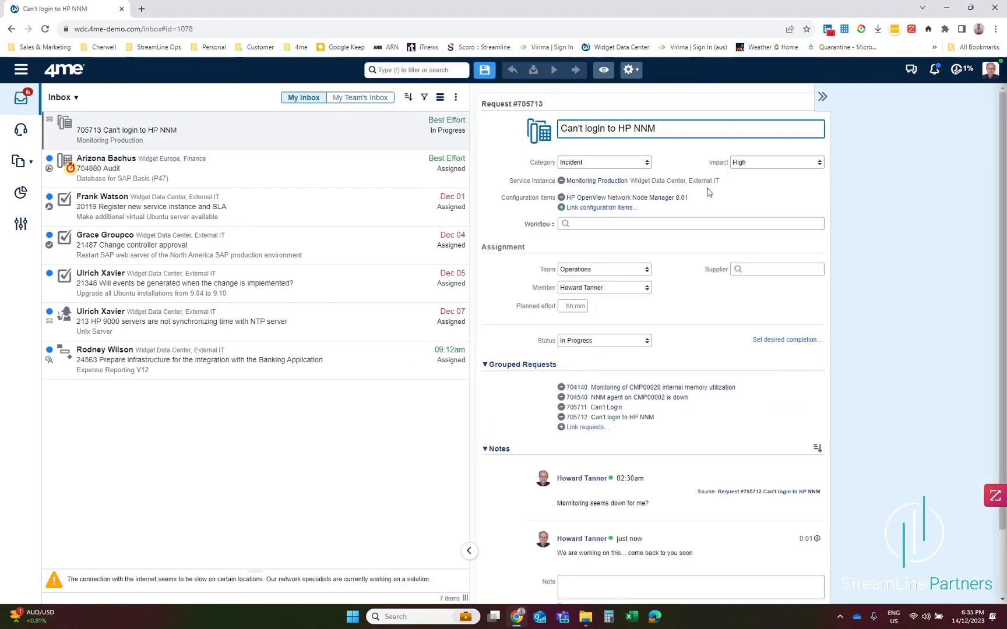
{"action": "left_click", "coordinate": [778, 163]}
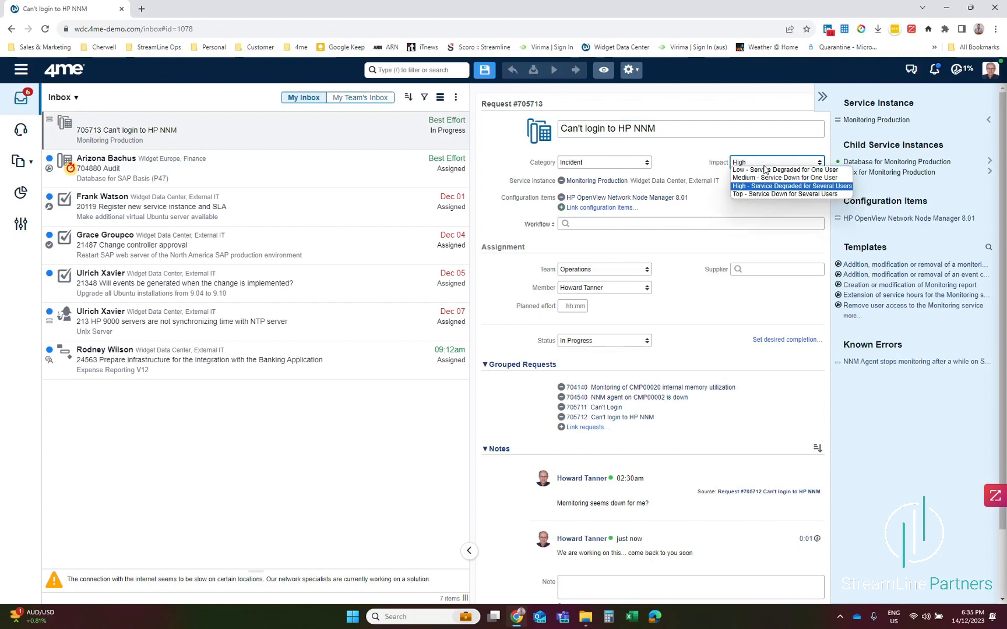
{"action": "left_click", "coordinate": [778, 194]}
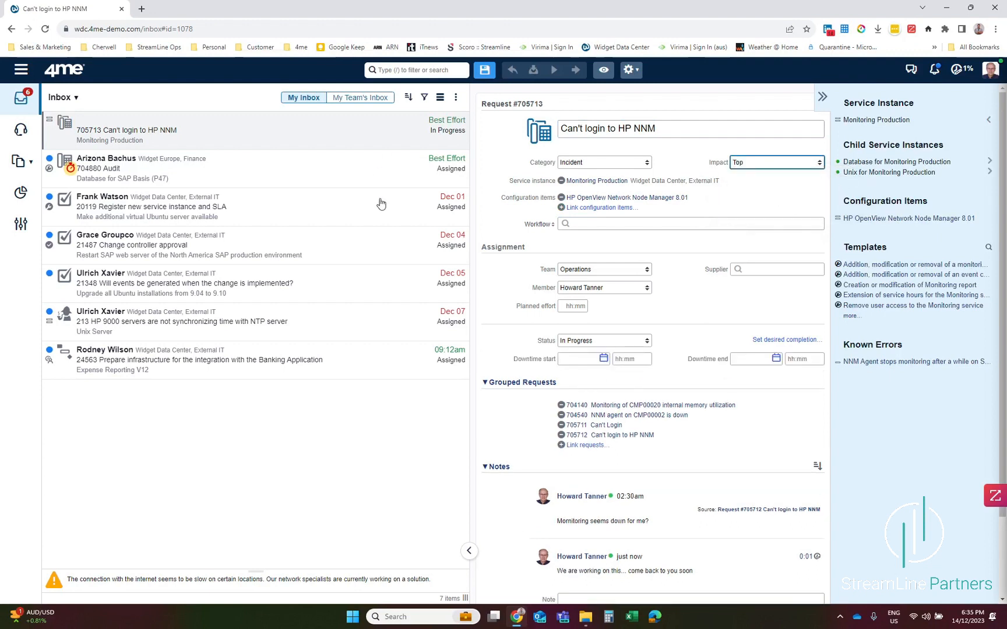
{"action": "scroll", "coordinate": [769, 344], "scroll_direction": "down", "scroll_amount": 2}
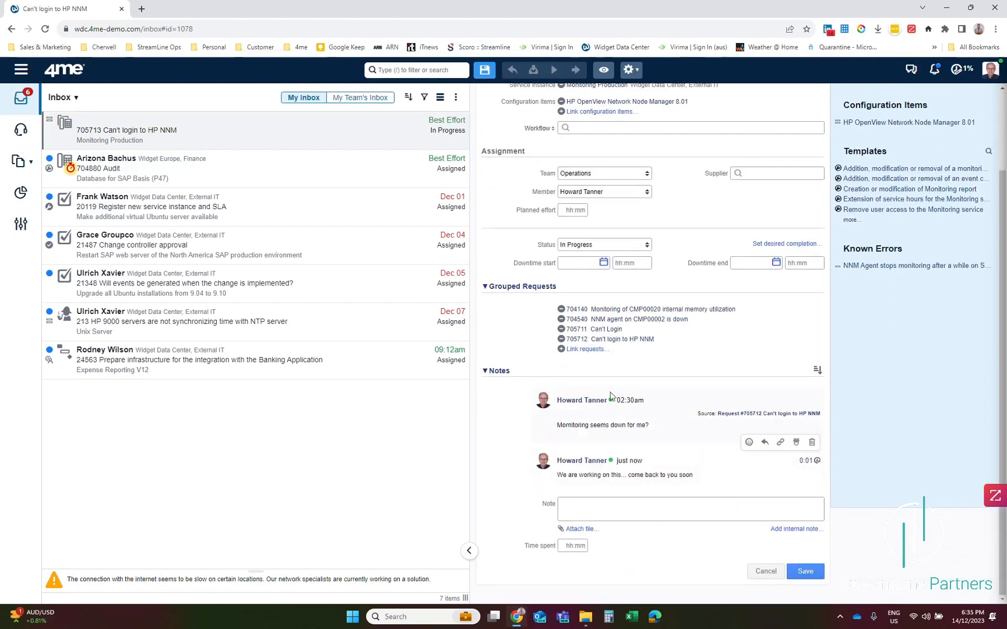
{"action": "left_click", "coordinate": [484, 70]}
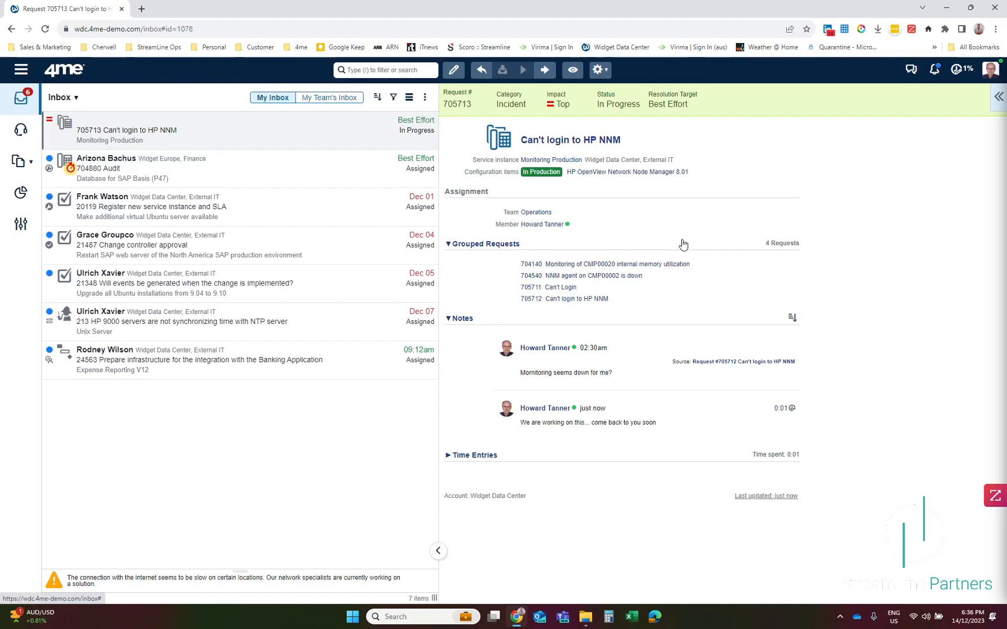
Propose the group request as a major incident with the reason "this looks to be major", and check its major incident status.
{"action": "left_click", "coordinate": [595, 75]}
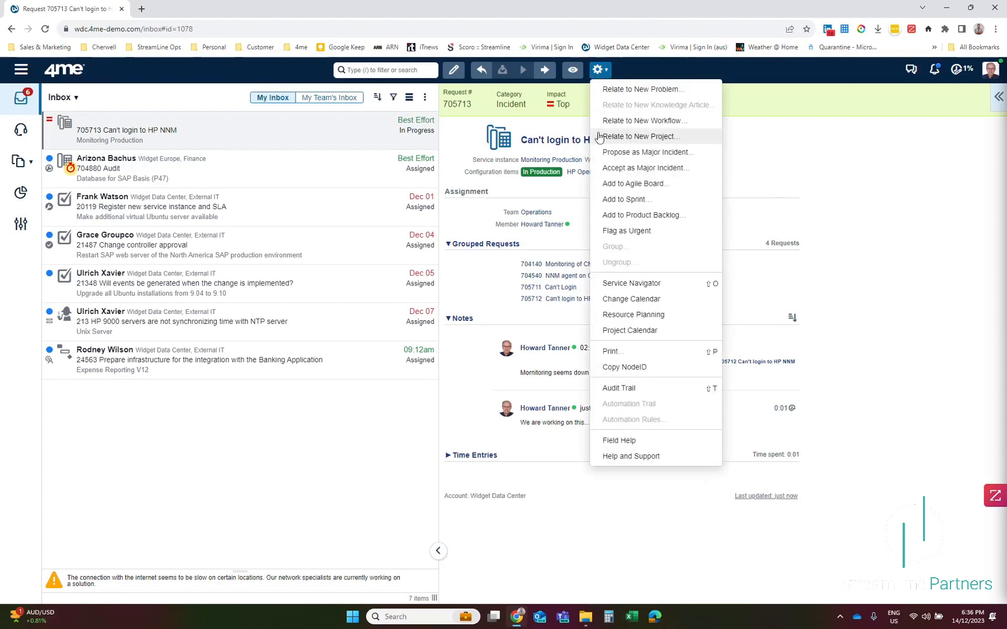
{"action": "left_click", "coordinate": [671, 154]}
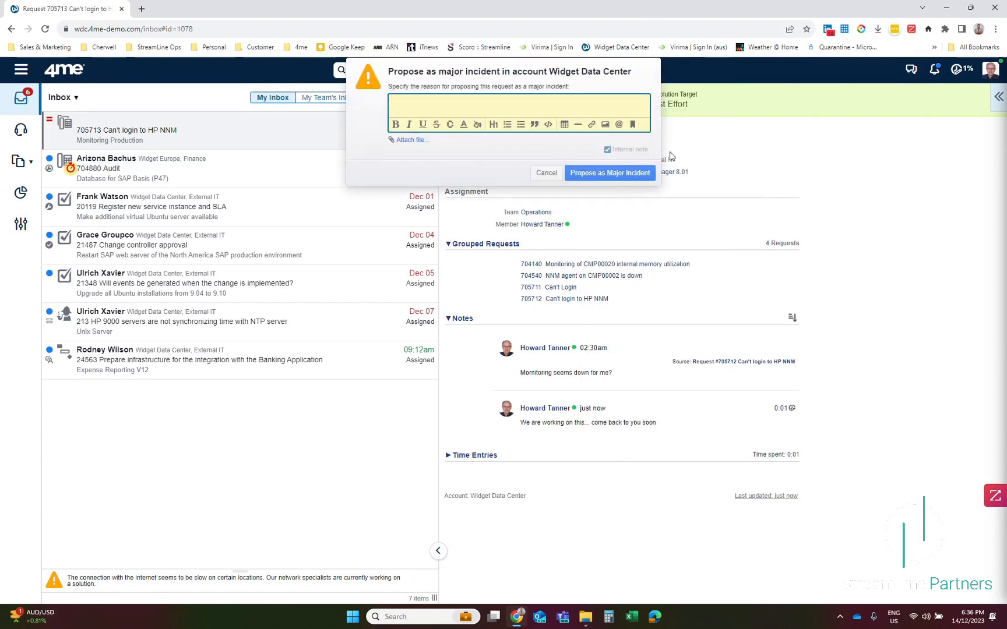
{"action": "type", "text": "thi s"}
{"action": "type", "text": "isz"}
{"action": "type", "text": "looks to be ma"}
{"action": "type", "text": "jor"}
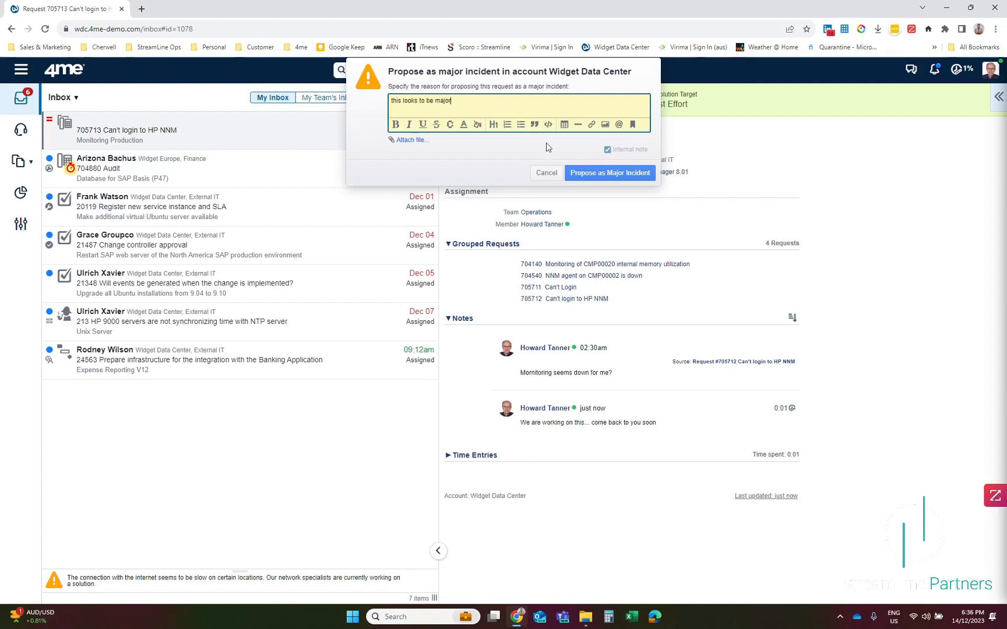
{"action": "left_click", "coordinate": [592, 174]}
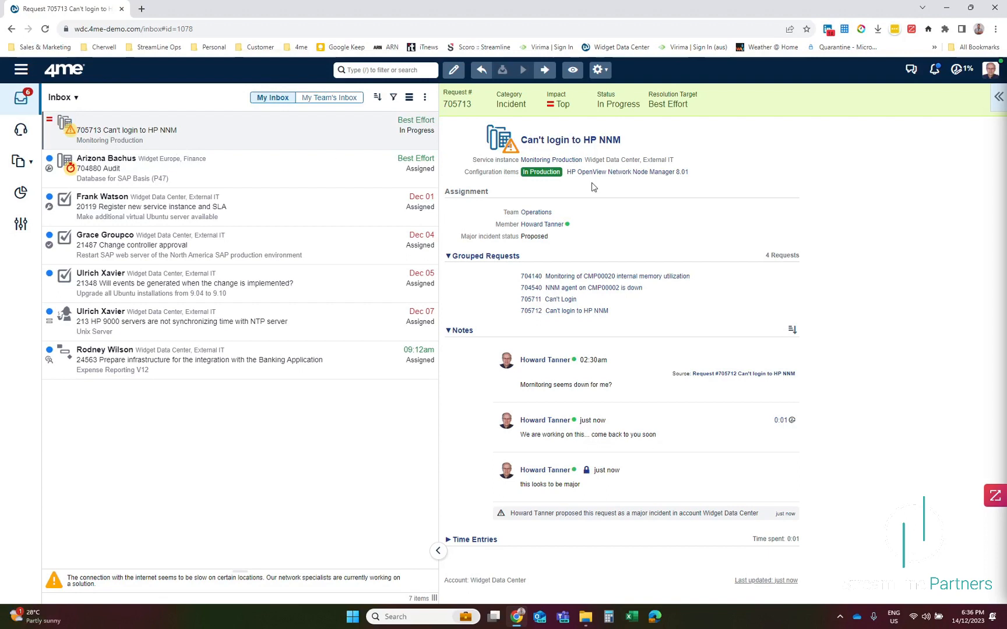
{"action": "left_click_drag", "start_coordinate": [460, 237], "coordinate": [558, 238]}
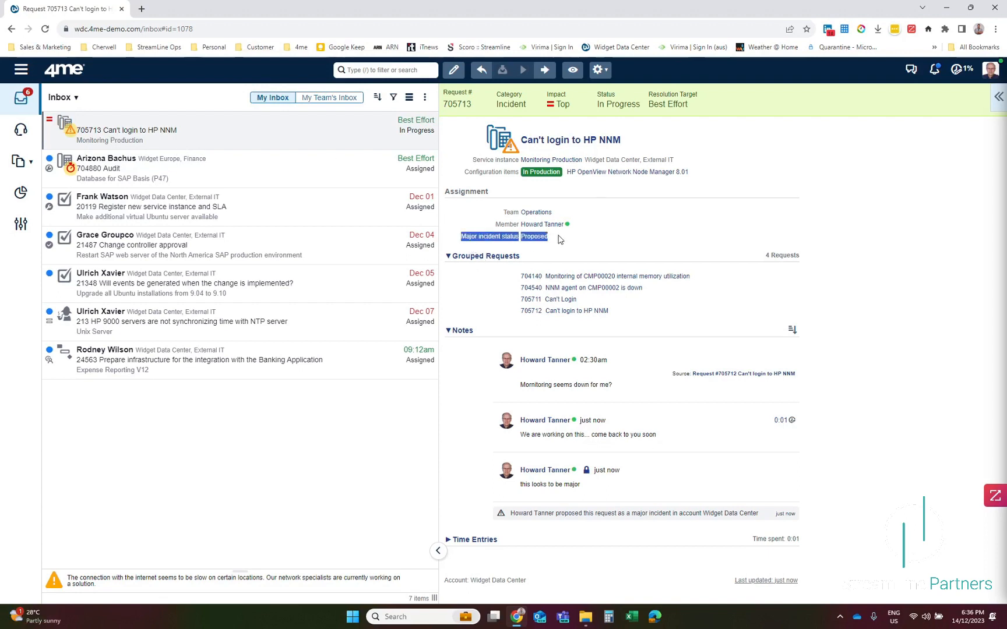
{"action": "left_click", "coordinate": [673, 192]}
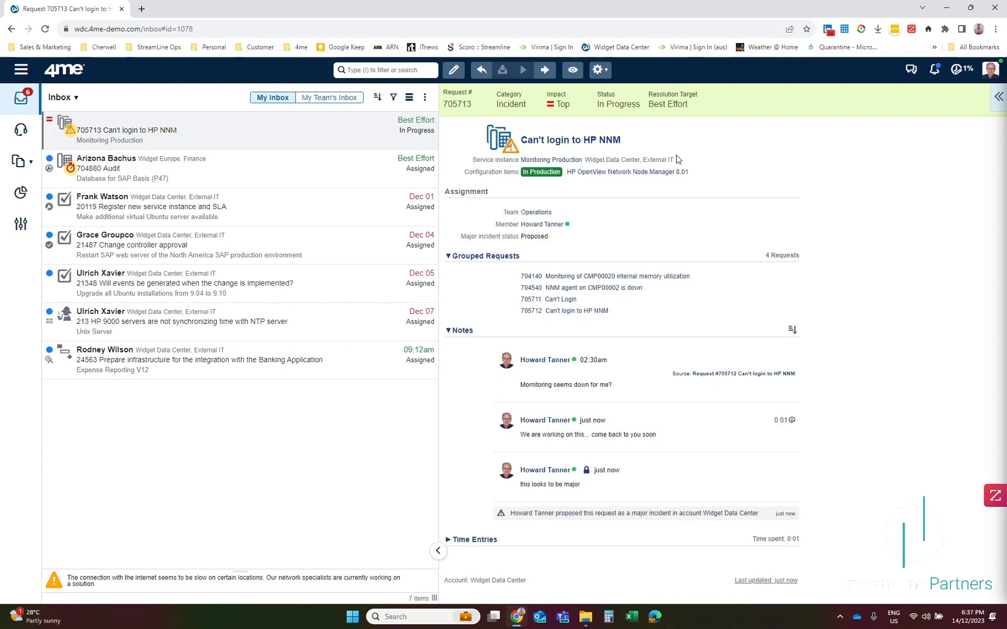
Accept the group request as a major incident with the reason "this is major...".
{"action": "left_click", "coordinate": [600, 70]}
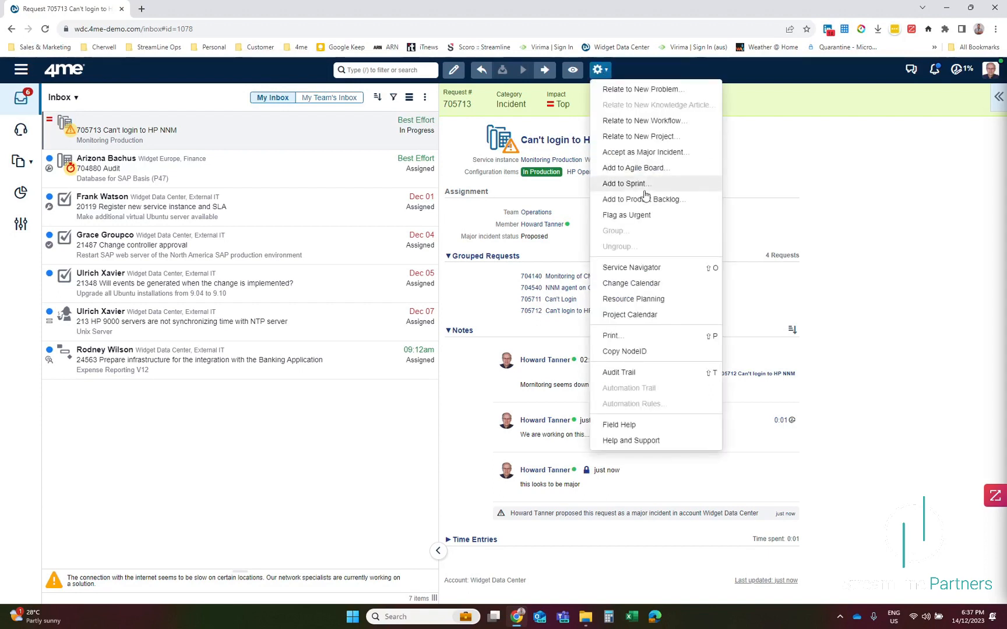
{"action": "left_click", "coordinate": [646, 153]}
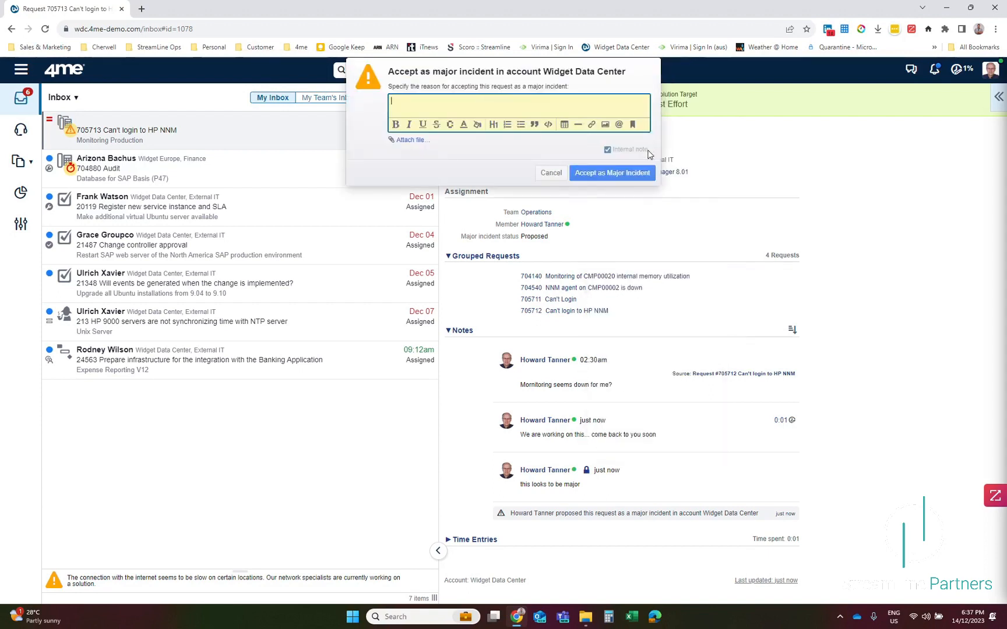
{"action": "type", "text": "this is major..."}
{"action": "left_click", "coordinate": [638, 174]}
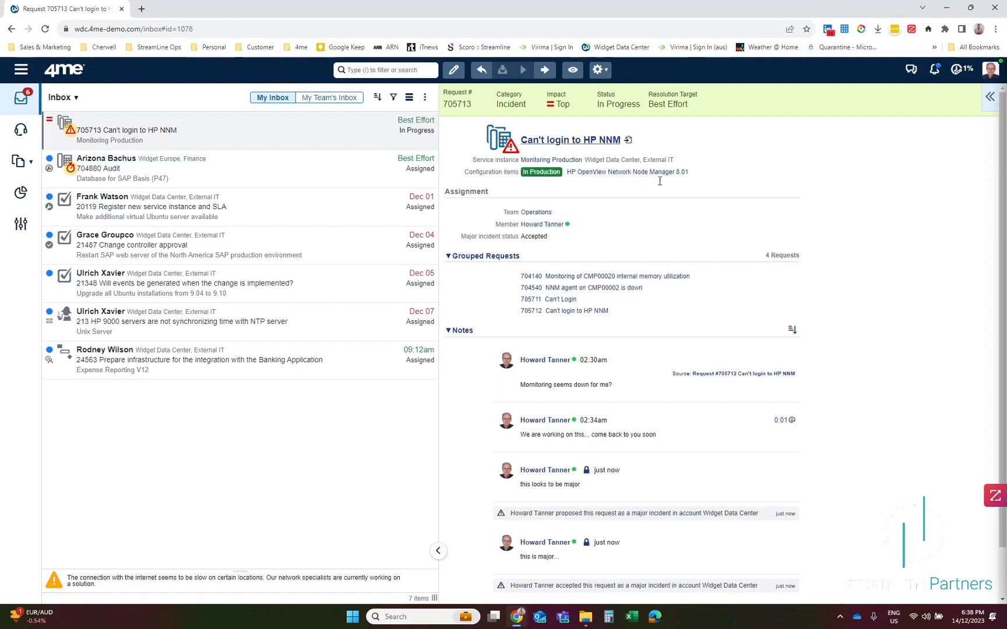
Open the Service Desk to select a requester.
{"action": "left_click", "coordinate": [21, 131]}
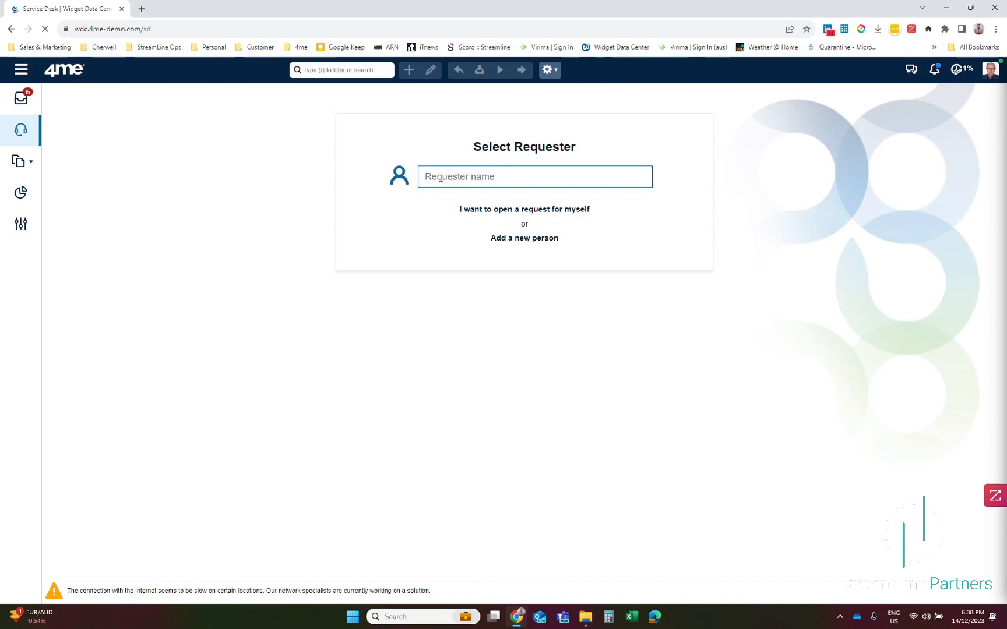
{"action": "type", "text": "a"}
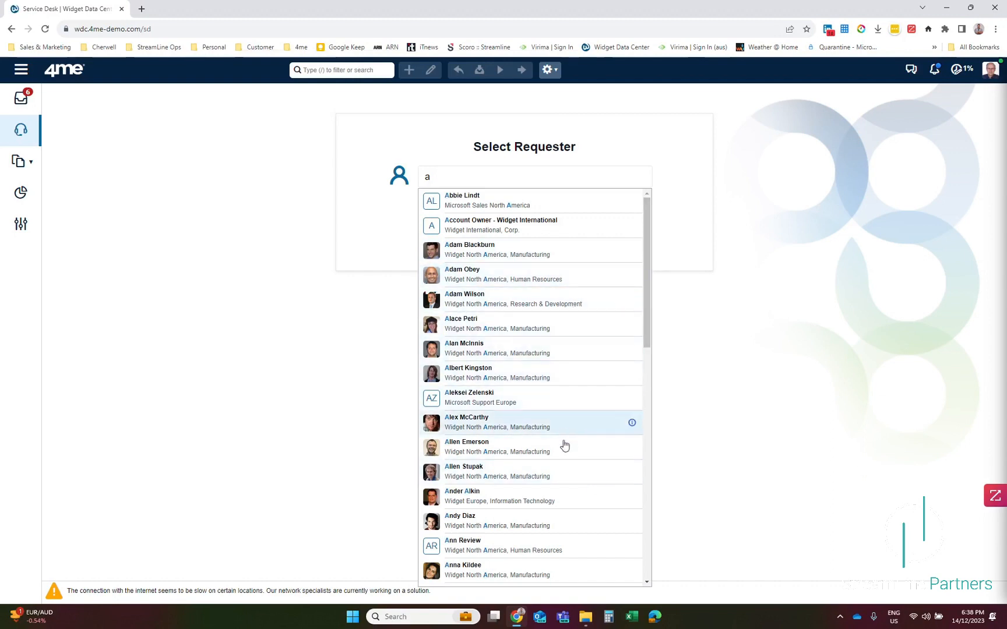
{"action": "scroll", "coordinate": [553, 461], "scroll_direction": "down", "scroll_amount": 3}
{"action": "left_click", "coordinate": [484, 243]}
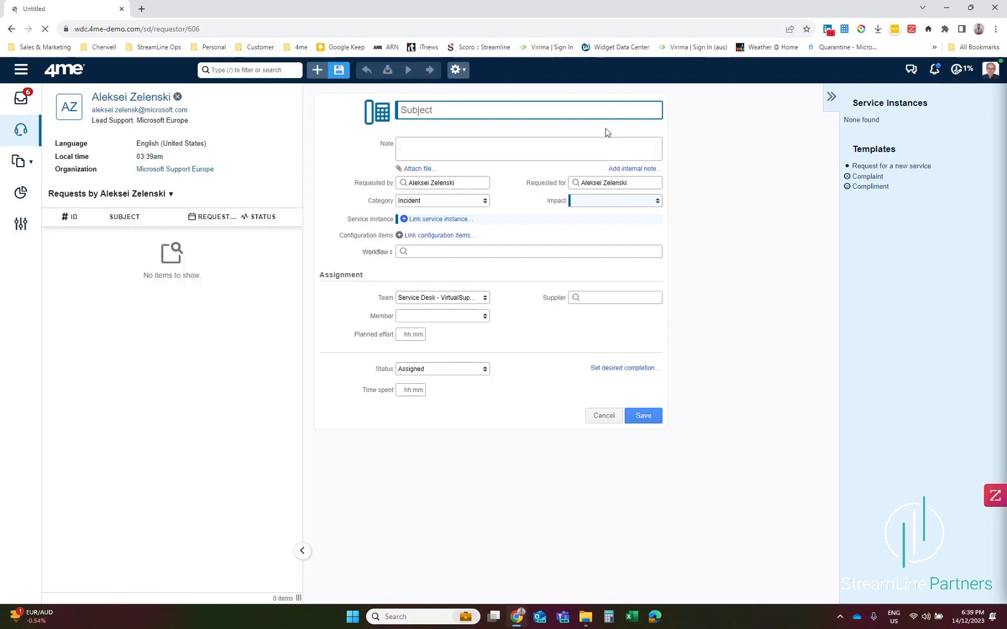
{"action": "left_click", "coordinate": [602, 415]}
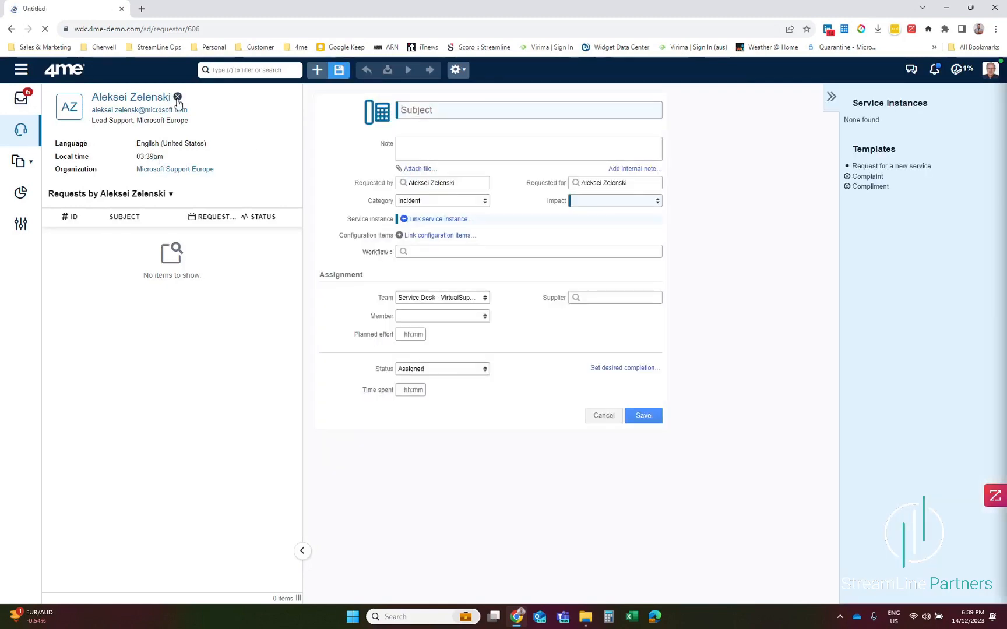
{"action": "left_click", "coordinate": [176, 97]}
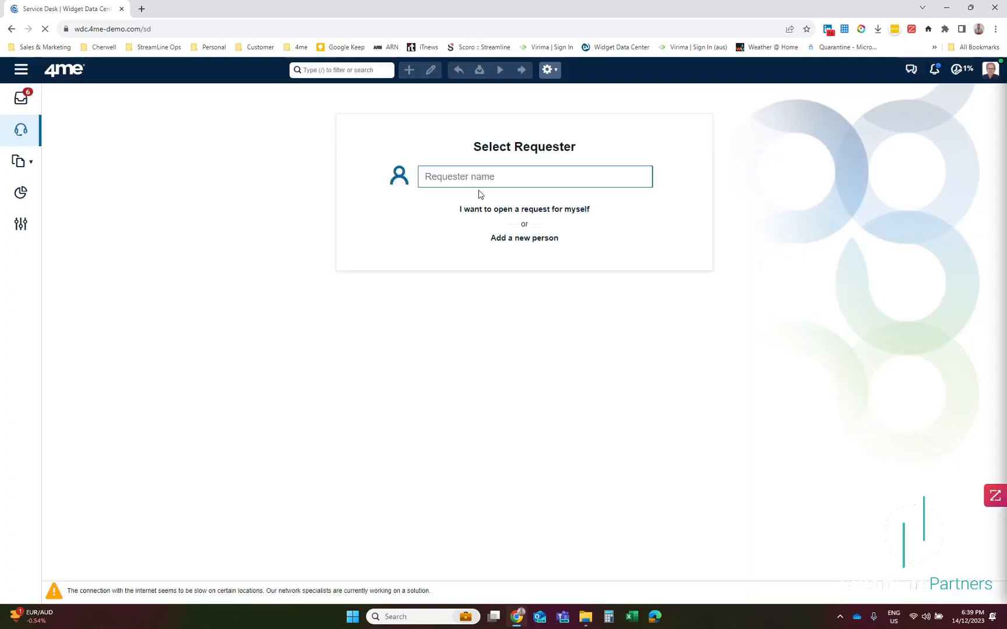
Search the requesters for "data center" and select the fifth listed person, from Widget Data Center, External IT.
{"action": "type", "text": "data centre"}
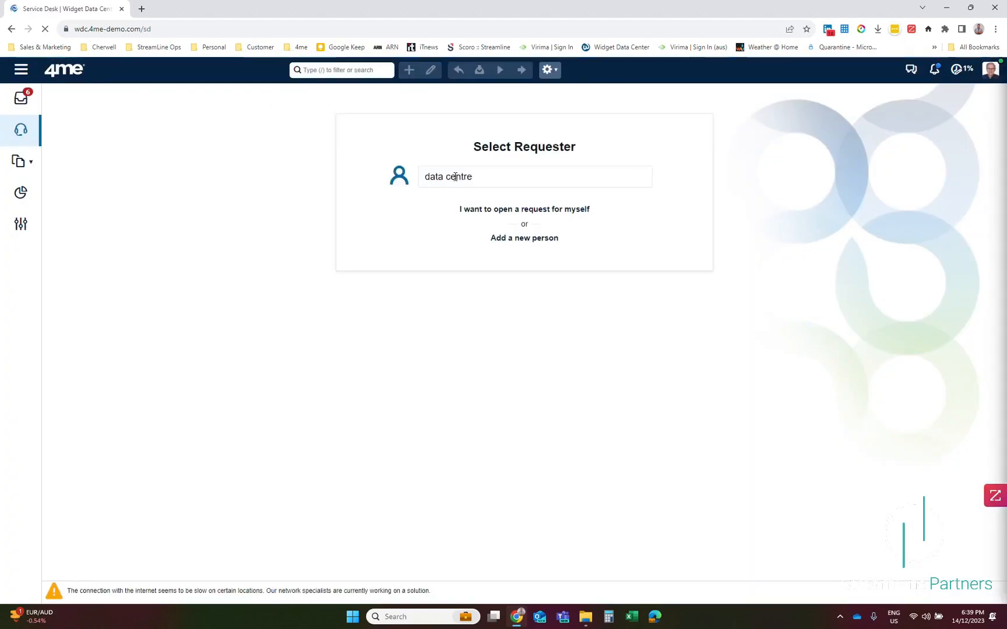
{"action": "triple_click", "coordinate": [492, 176]}
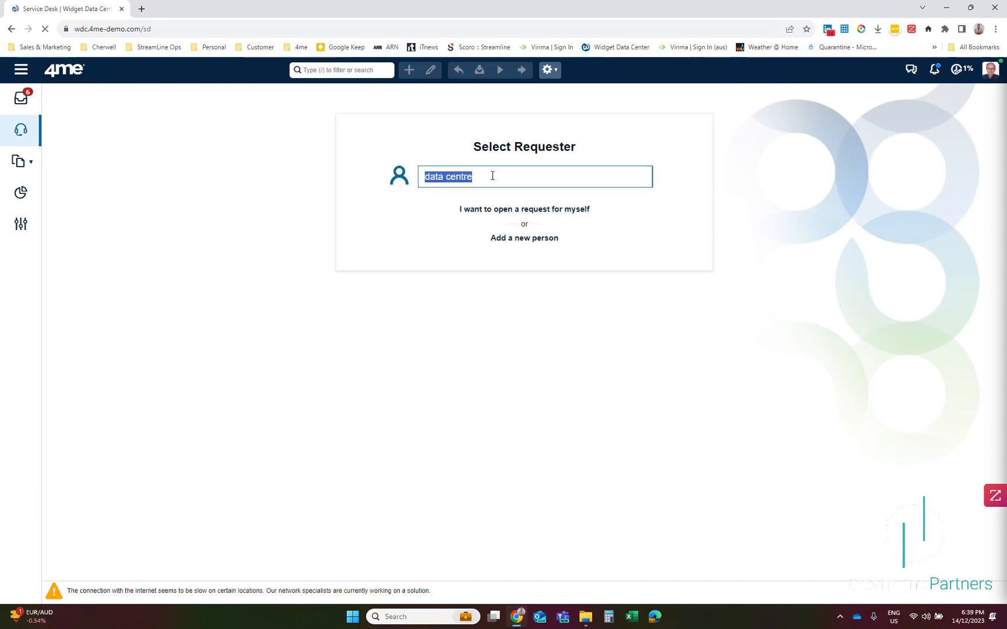
{"action": "left_click", "coordinate": [492, 176]}
{"action": "key", "text": "BackSpace"}
{"action": "key", "text": "BackSpace"}
{"action": "type", "text": "er"}
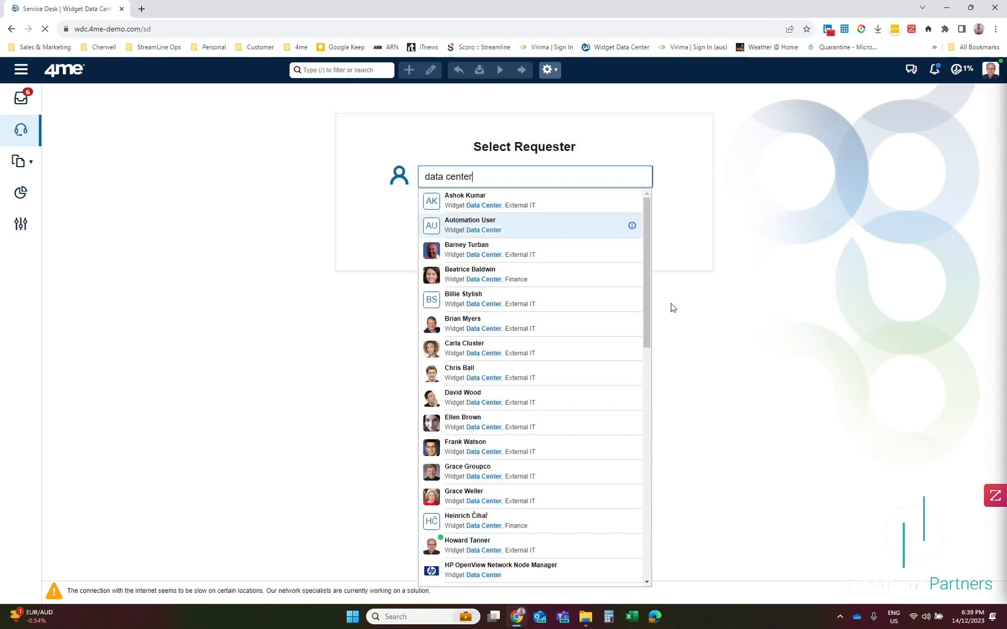
{"action": "left_click", "coordinate": [513, 301]}
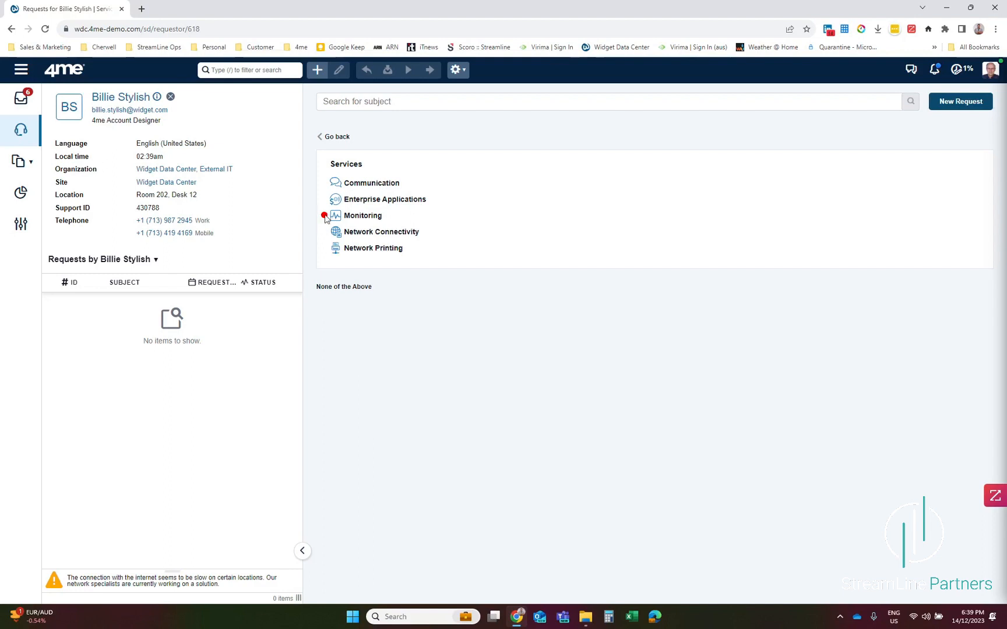
Check the outage indicator on the Monitoring service, select that service, and choose None of the Above instead of a standard request.
{"action": "mouse_move", "coordinate": [325, 216]}
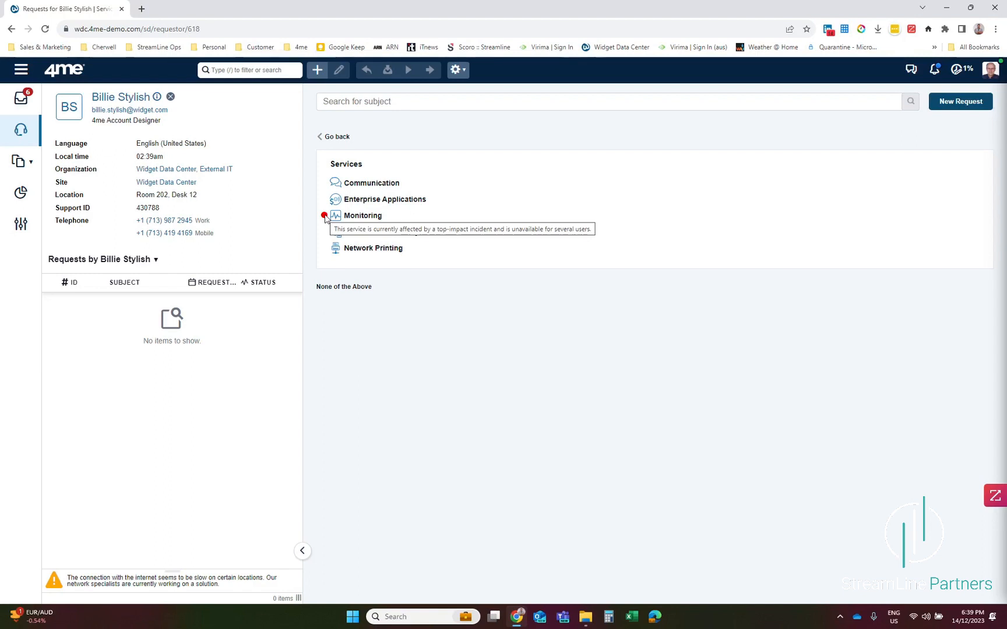
{"action": "left_click", "coordinate": [357, 216]}
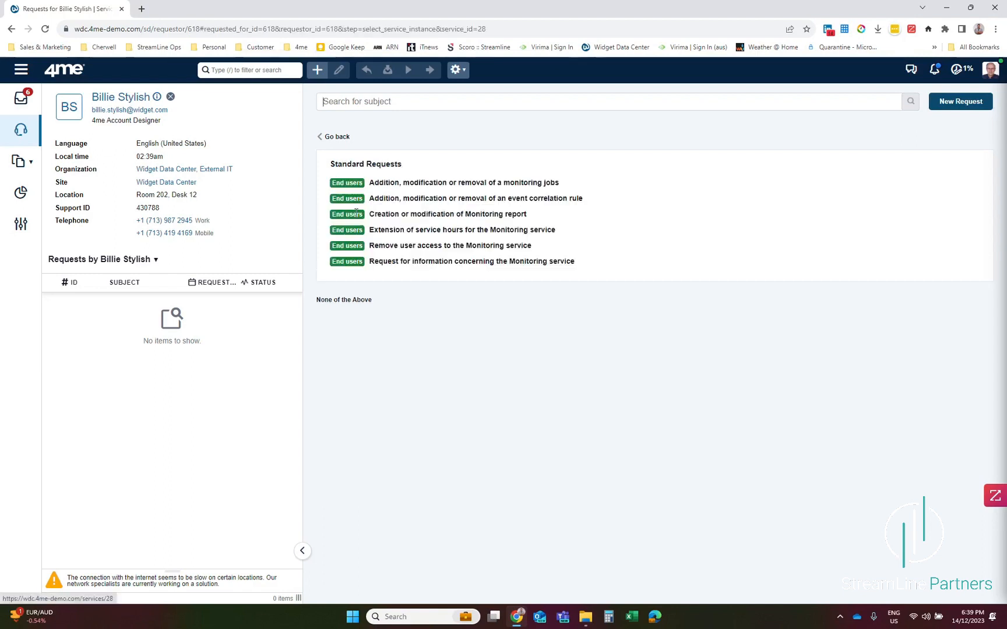
{"action": "left_click", "coordinate": [366, 302]}
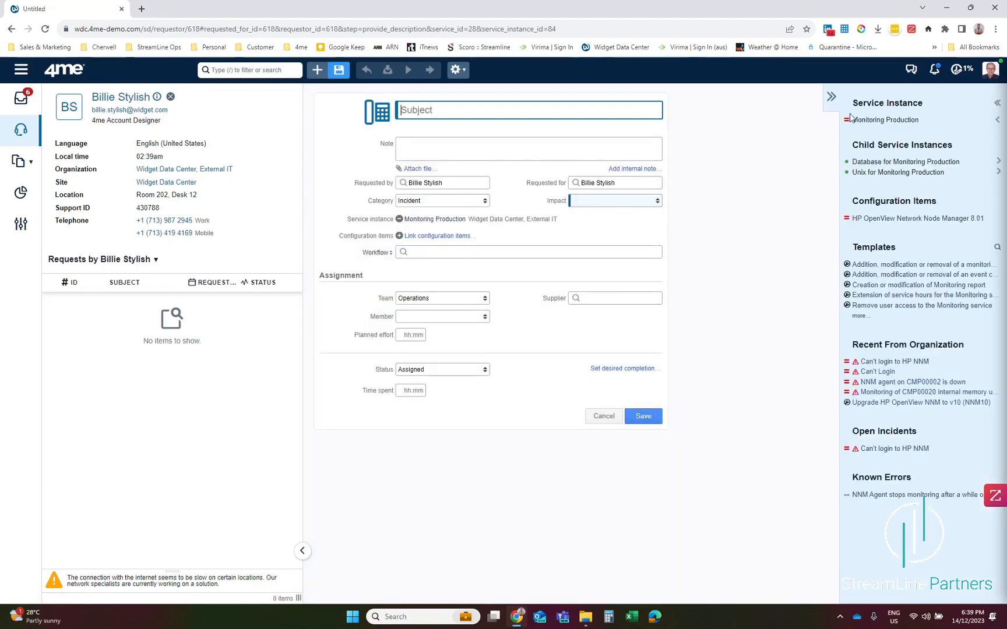
Group the new Monitoring Production request into the open incident Can't login to HP NNM and save it.
{"action": "mouse_move", "coordinate": [855, 125]}
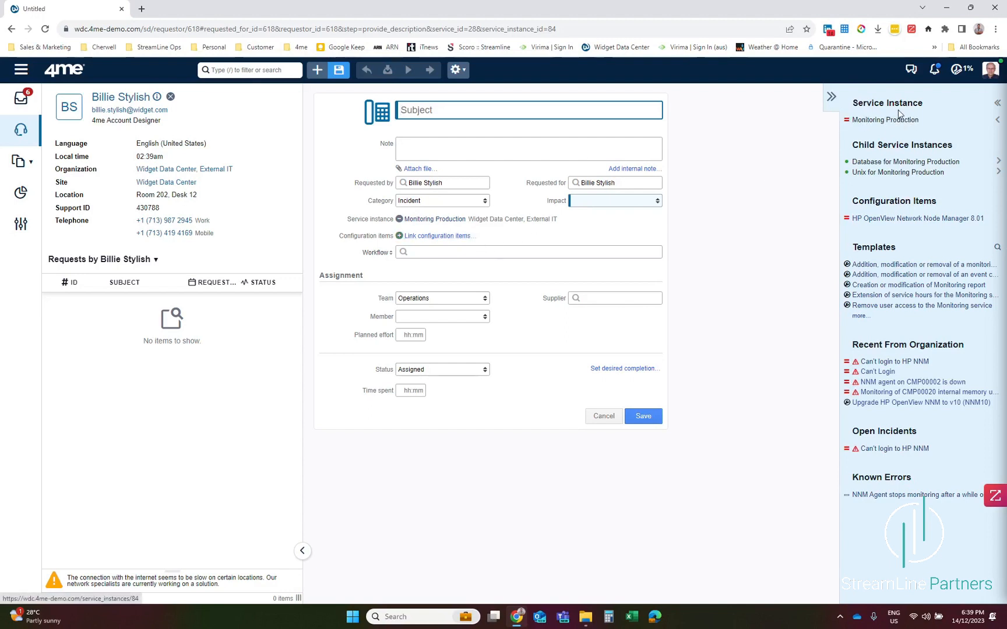
{"action": "mouse_move", "coordinate": [895, 228]}
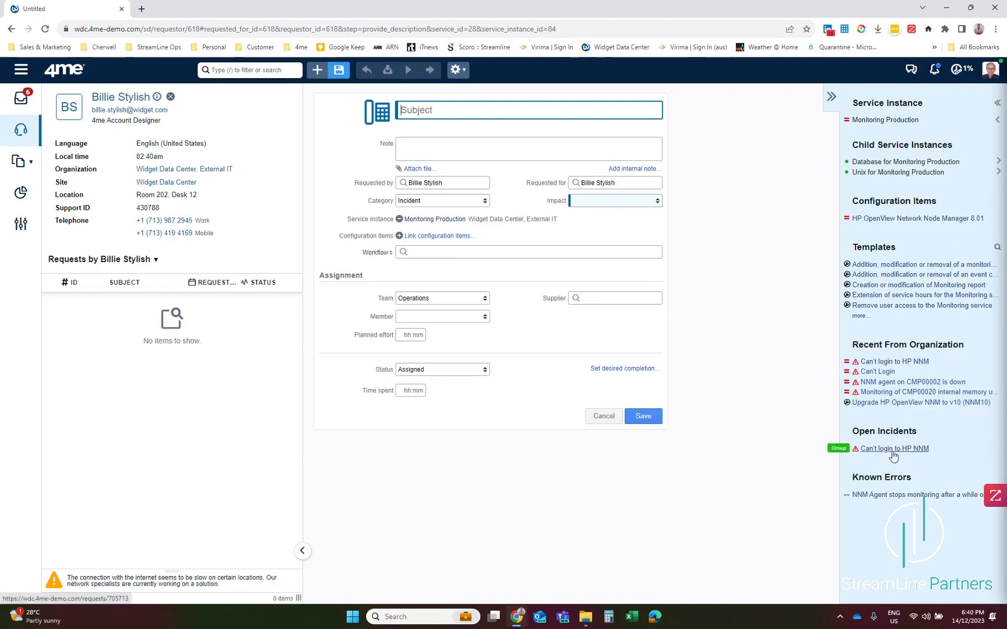
{"action": "left_click", "coordinate": [837, 450]}
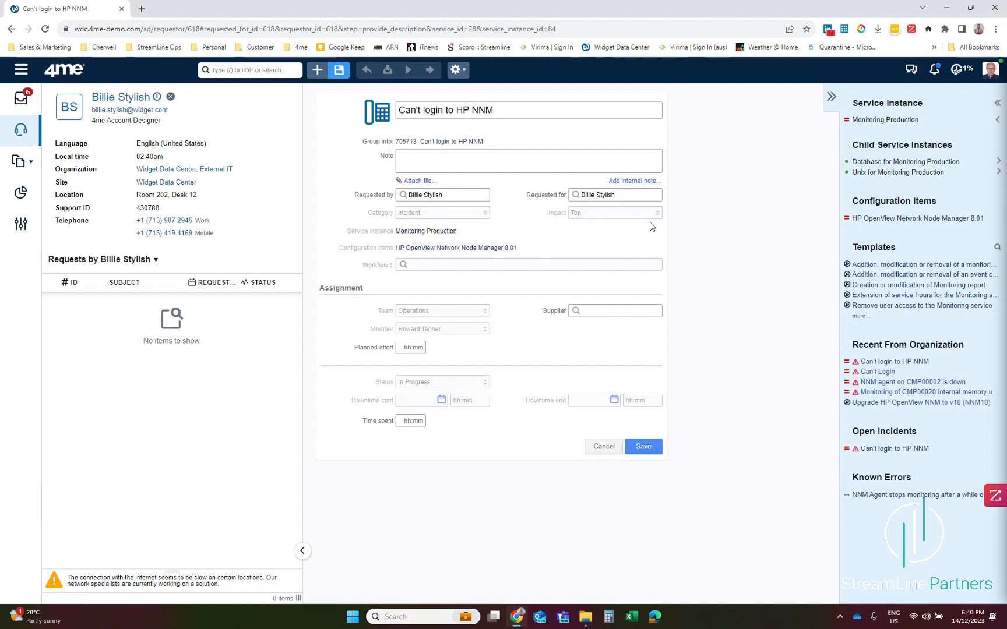
{"action": "left_click", "coordinate": [643, 447]}
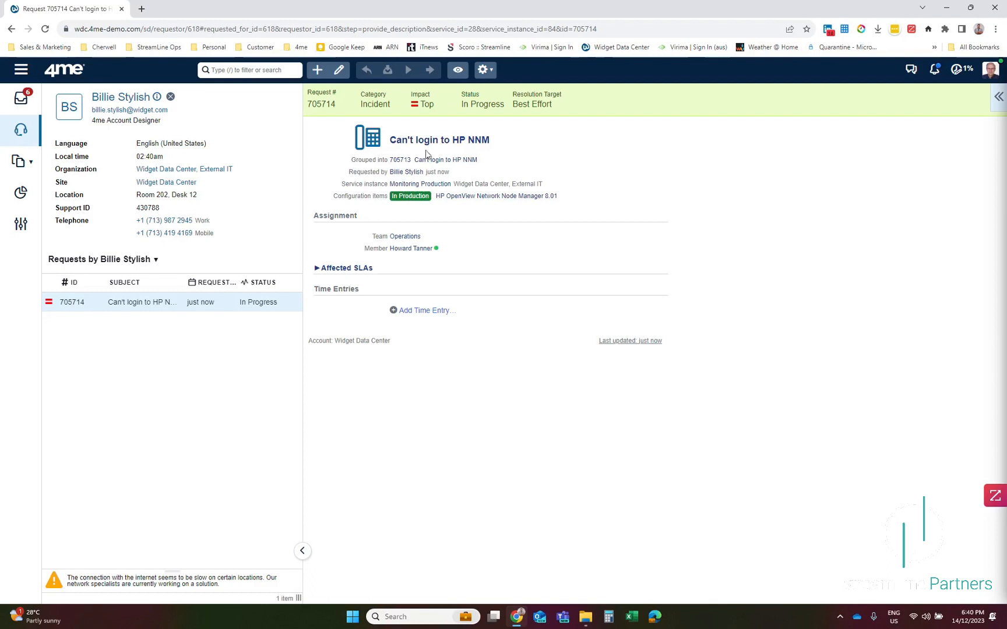
View the request's service in Service Navigator, and check the requests grouped under Can't login to HP NNM in the inbox.
{"action": "left_click", "coordinate": [483, 70]}
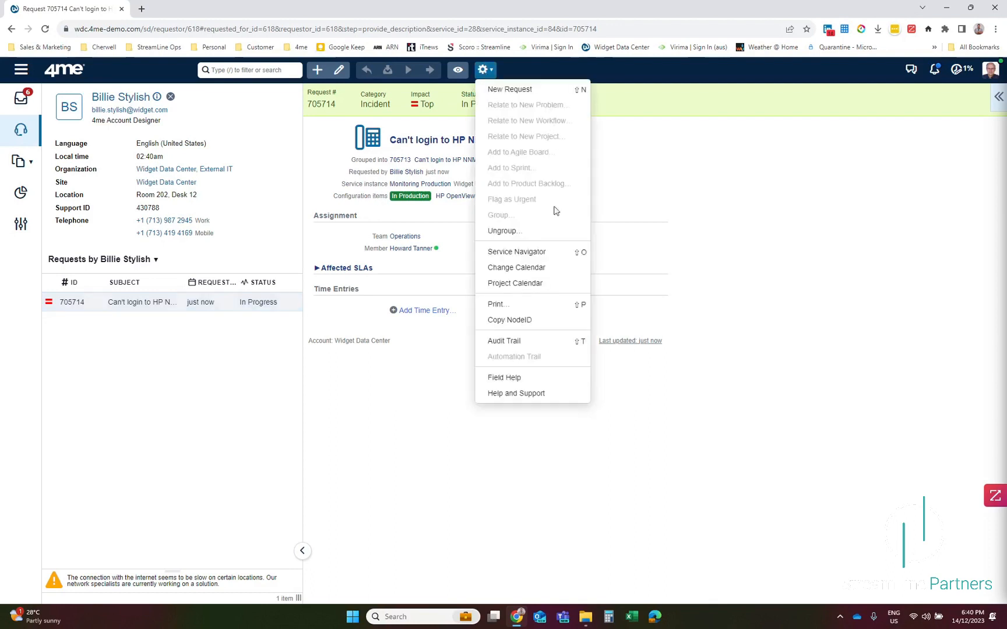
{"action": "left_click", "coordinate": [536, 253]}
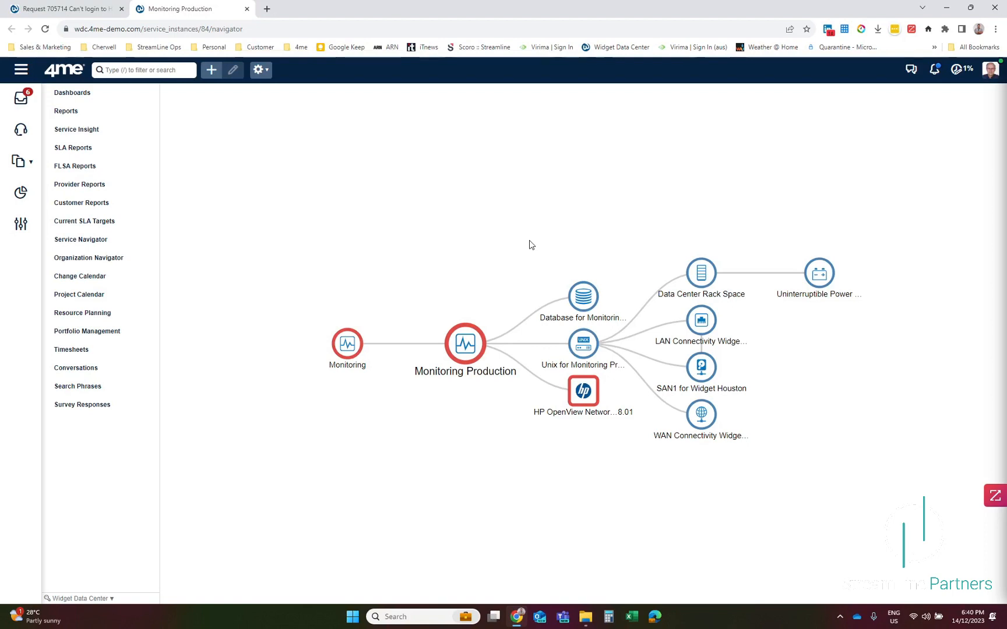
{"action": "left_click", "coordinate": [78, 9]}
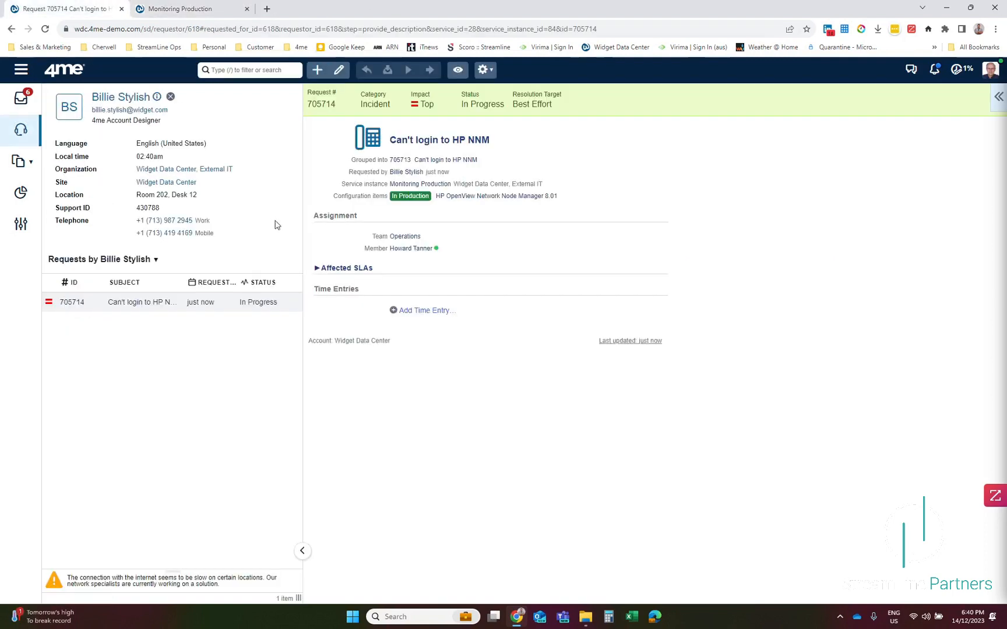
{"action": "left_click", "coordinate": [22, 99]}
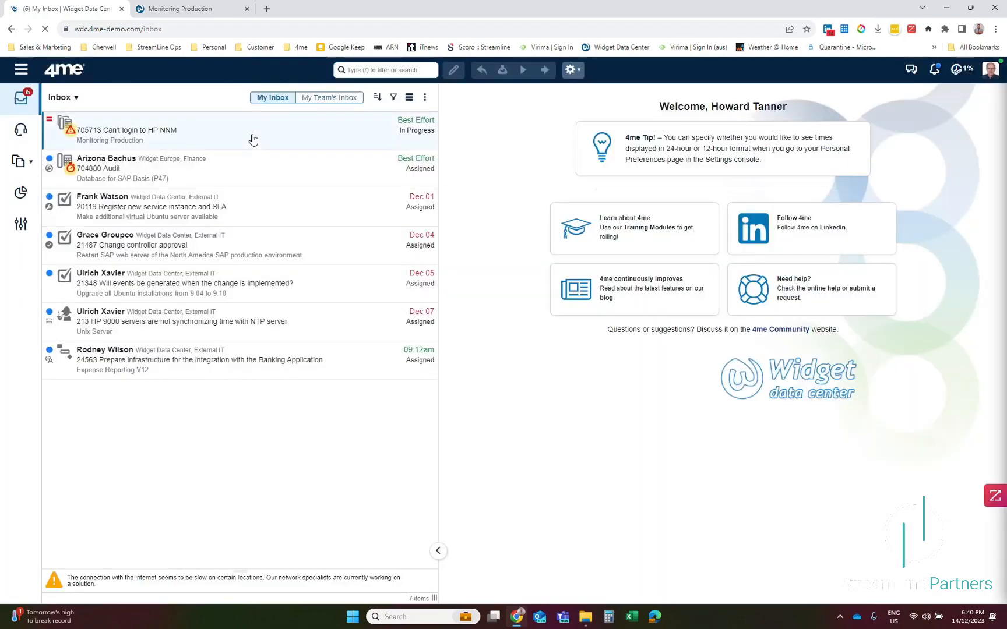
{"action": "left_click", "coordinate": [253, 139]}
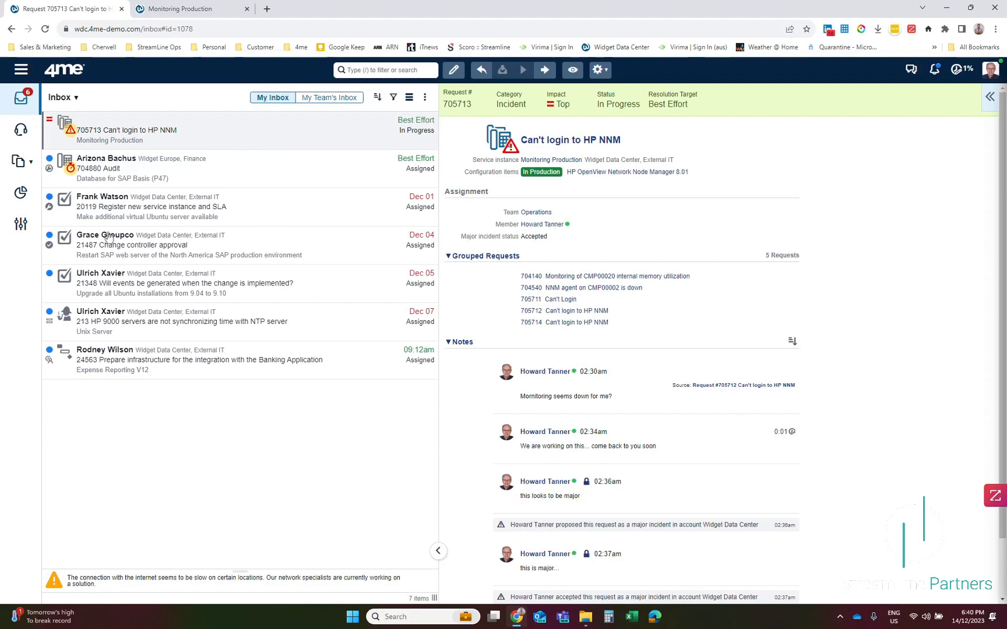
Open the account settings and verify access with the account password.
{"action": "left_click", "coordinate": [21, 226]}
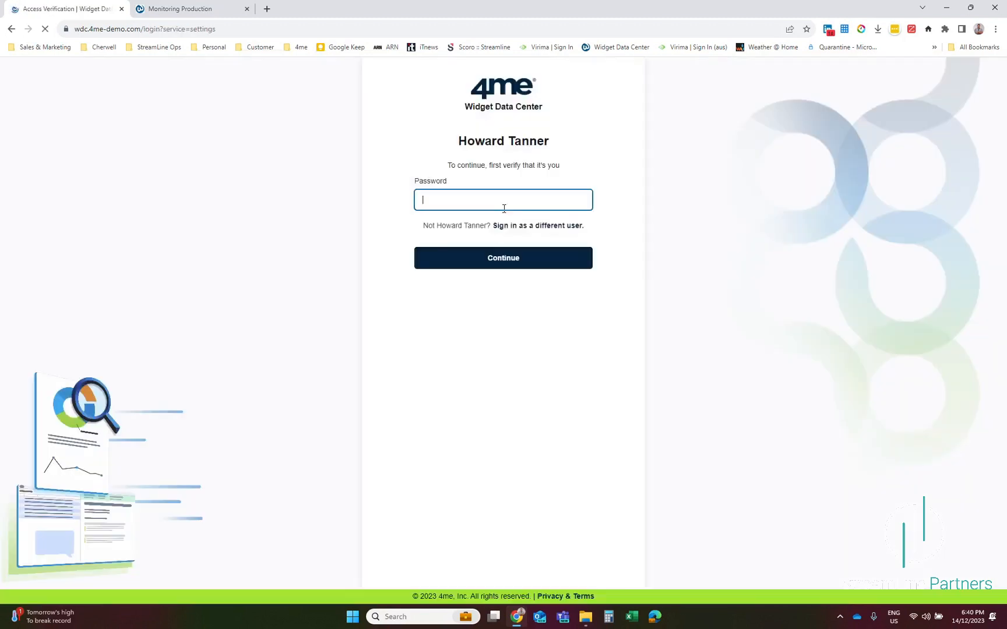
{"action": "left_click", "coordinate": [500, 208]}
{"action": "left_click", "coordinate": [499, 232]}
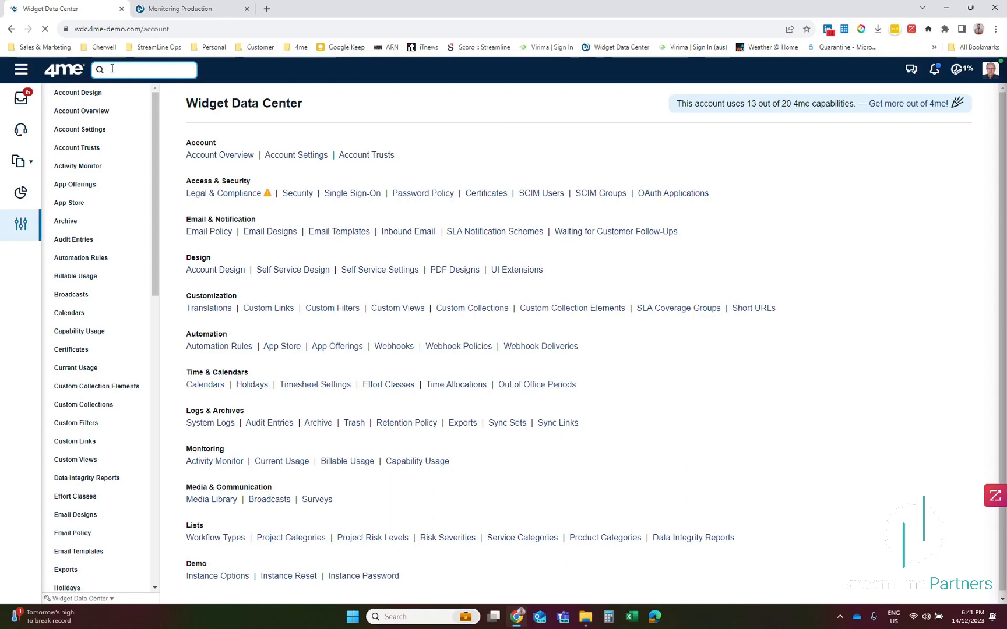
Find the Broadcasts settings by searching for "broad" and start a new broadcast of type Outage.
{"action": "type", "text": "broad"}
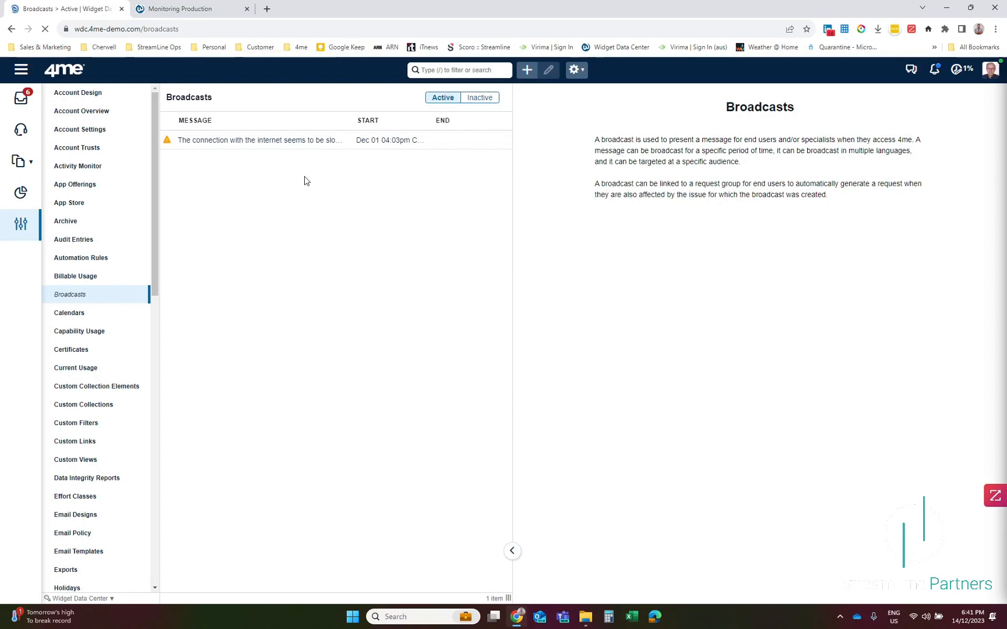
{"action": "left_click", "coordinate": [638, 110]}
{"action": "left_click", "coordinate": [652, 127]}
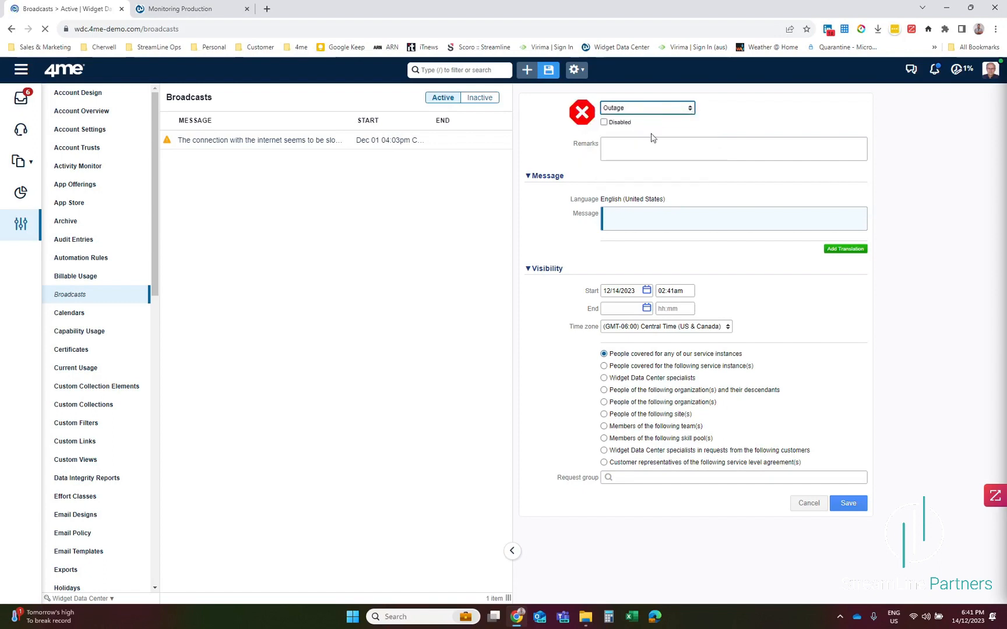
{"action": "left_click", "coordinate": [629, 146]}
{"action": "type", "text": "Network"}
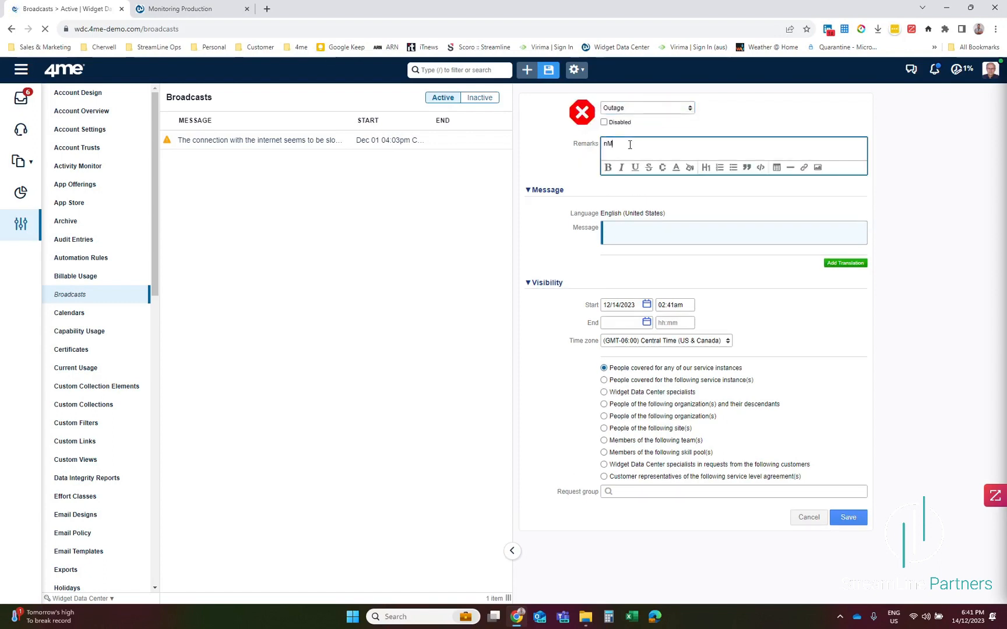
{"action": "key", "text": "BackSpace"}
{"action": "key", "text": "BackSpace"}
{"action": "key", "text": "BackSpace"}
{"action": "key", "text": "BackSpace"}
{"action": "key", "text": "BackSpace"}
{"action": "key", "text": "BackSpace"}
{"action": "key", "text": "BackSpace"}
{"action": "type", "text": "We ar"}
{"action": "key", "text": "BackSpace"}
{"action": "key", "text": "BackSpace"}
{"action": "key", "text": "BackSpace"}
{"action": "key", "text": "BackSpace"}
{"action": "key", "text": "BackSpace"}
{"action": "key", "text": "Tab"}
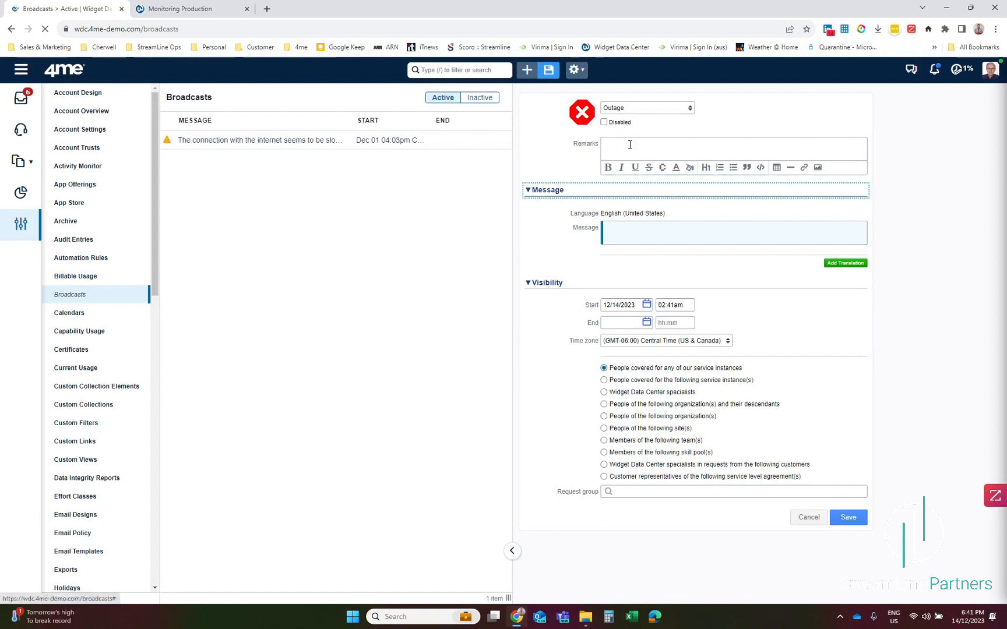
Enter the broadcast remarks "Monitoring Outage" and the message "HPNMN is down for all users... working on it".
{"action": "left_click", "coordinate": [630, 145]}
{"action": "type", "text": "Monito"}
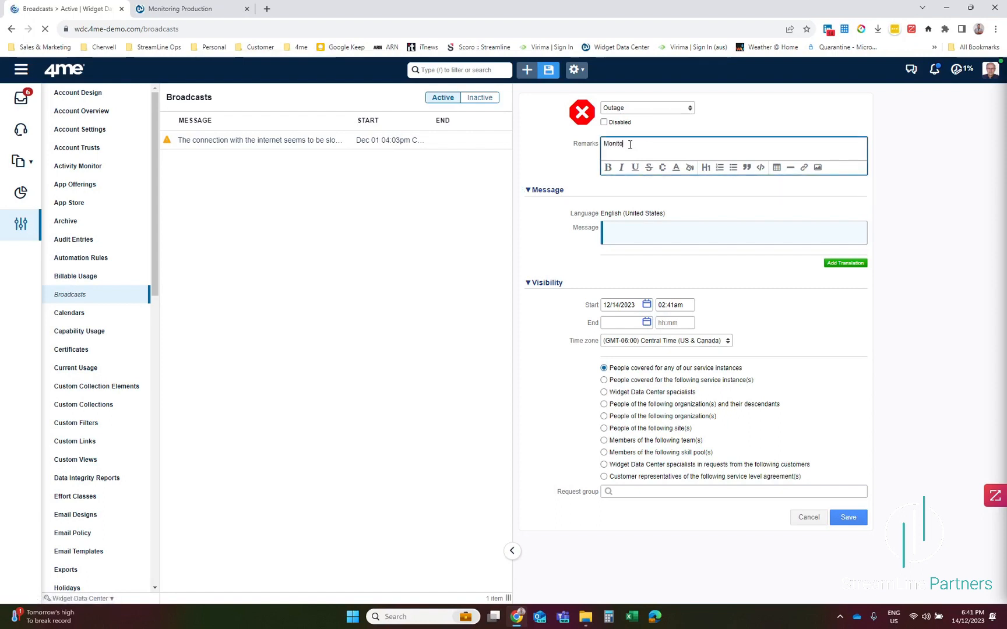
{"action": "type", "text": "ring Outage"}
{"action": "left_click", "coordinate": [603, 233]}
{"action": "type", "text": "HPNM"}
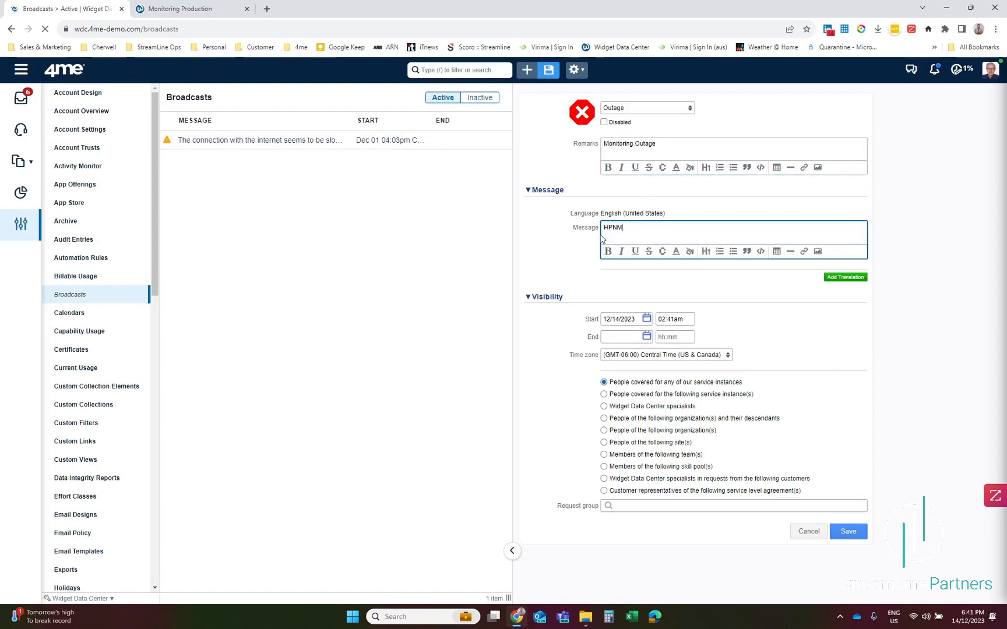
{"action": "type", "text": "N is down for all users... working on it"}
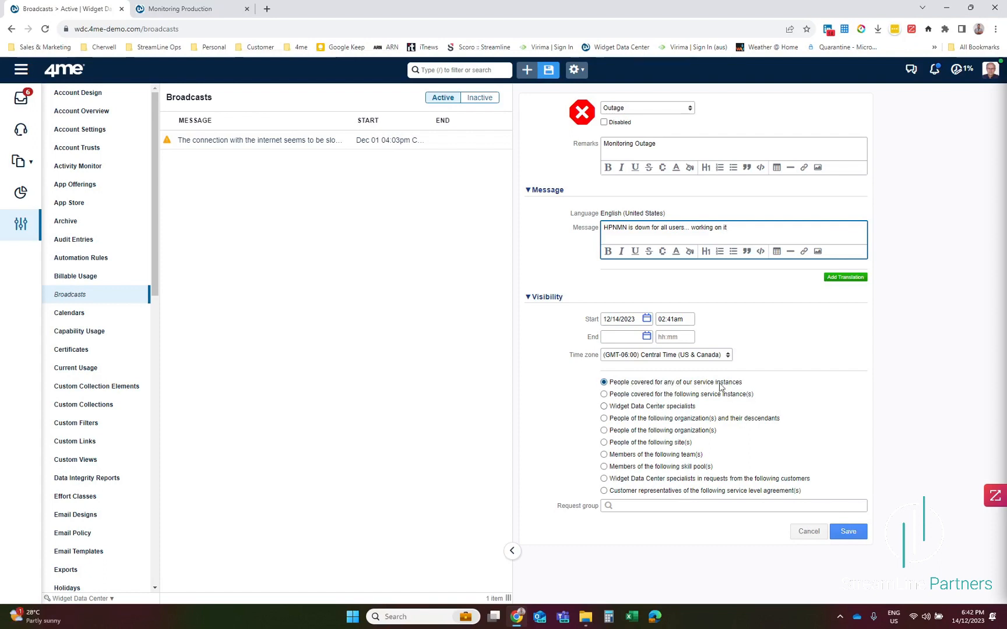
Link the outage broadcast to the request group Can't login to HP NNM and save it.
{"action": "left_click", "coordinate": [609, 508]}
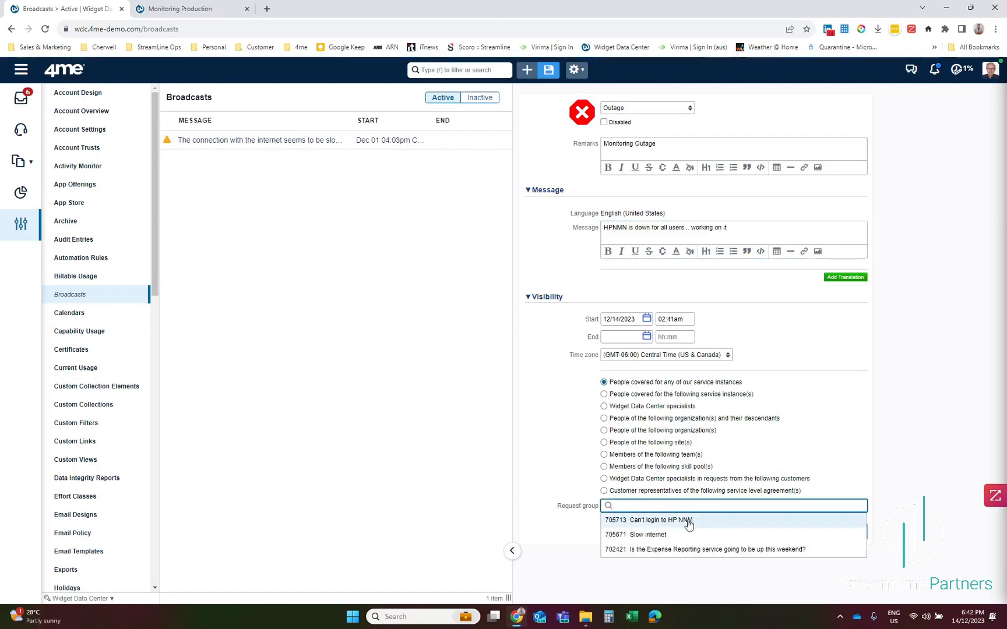
{"action": "left_click", "coordinate": [688, 524]}
{"action": "left_click", "coordinate": [834, 535]}
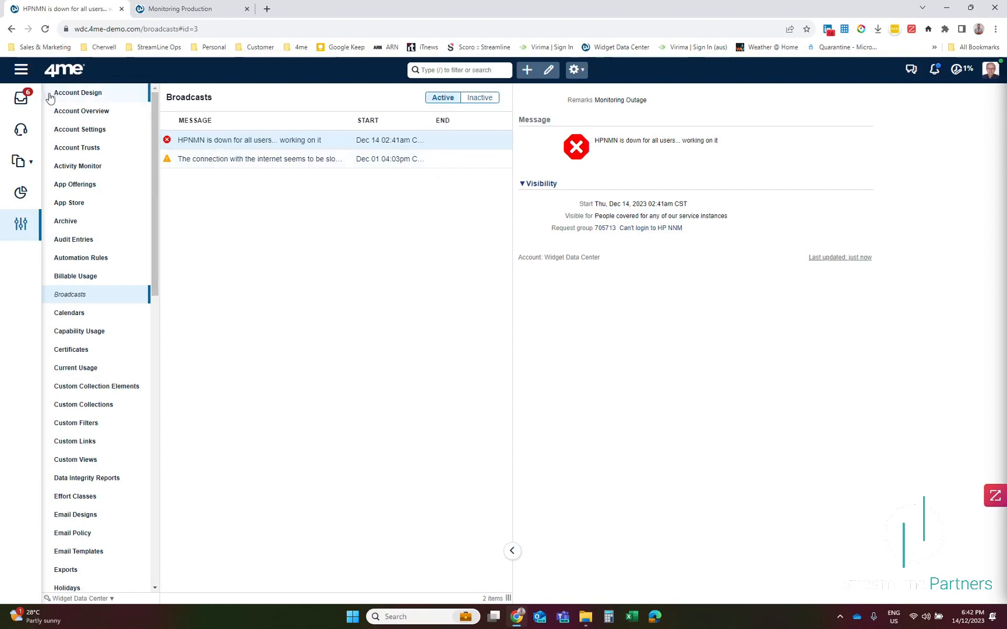
Check the outage broadcast in the inbox and open the list of all open requests.
{"action": "left_click", "coordinate": [21, 99]}
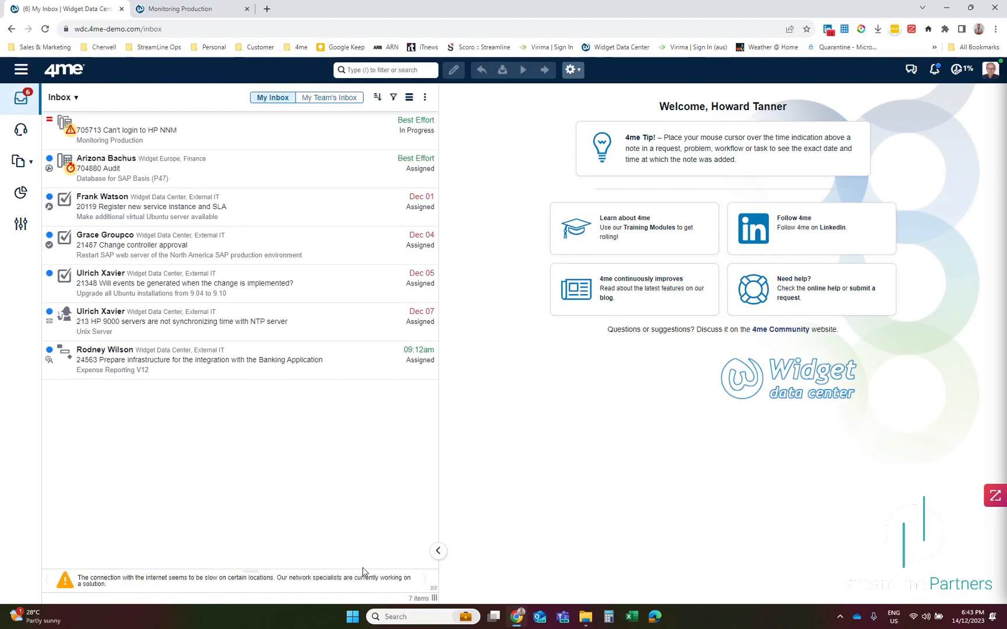
{"action": "left_click", "coordinate": [30, 162]}
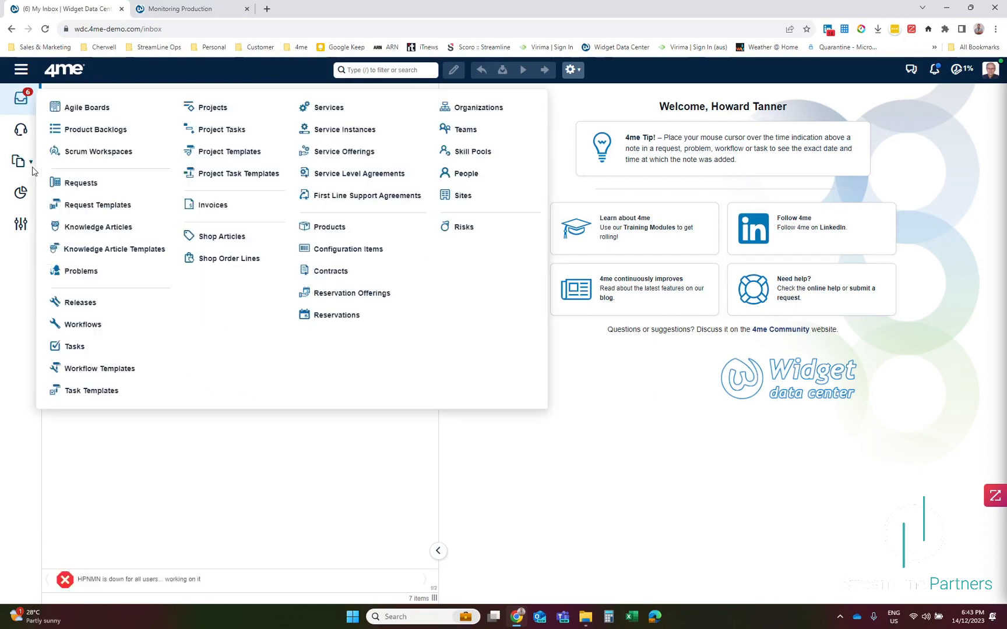
{"action": "left_click", "coordinate": [98, 184]}
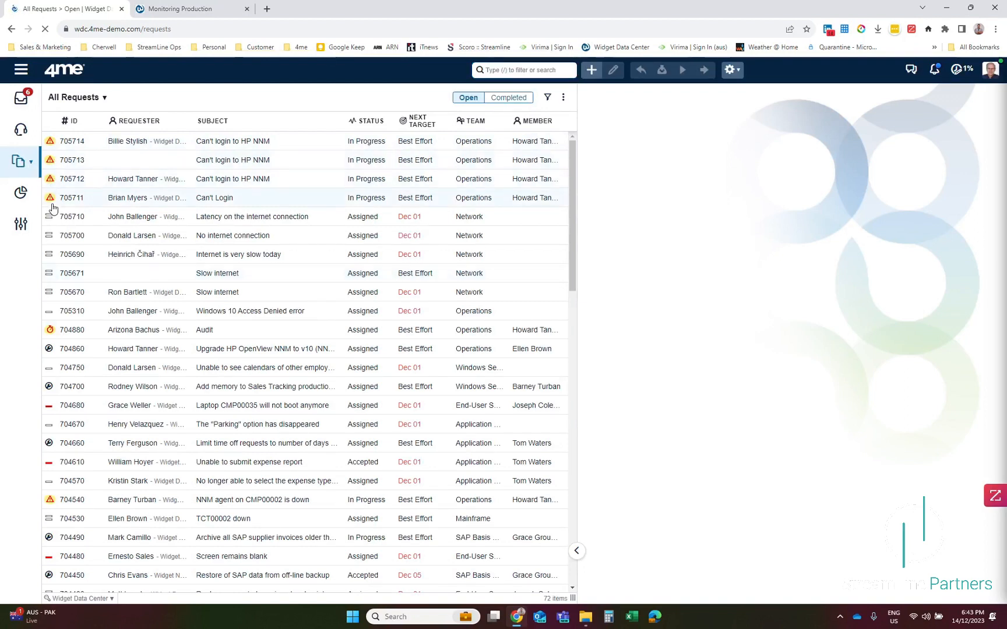
Filter the open requests by "monitoring" and group the CMP00041 job removal and IIS service job requests into Can't login to HP NNM.
{"action": "left_click", "coordinate": [548, 68]}
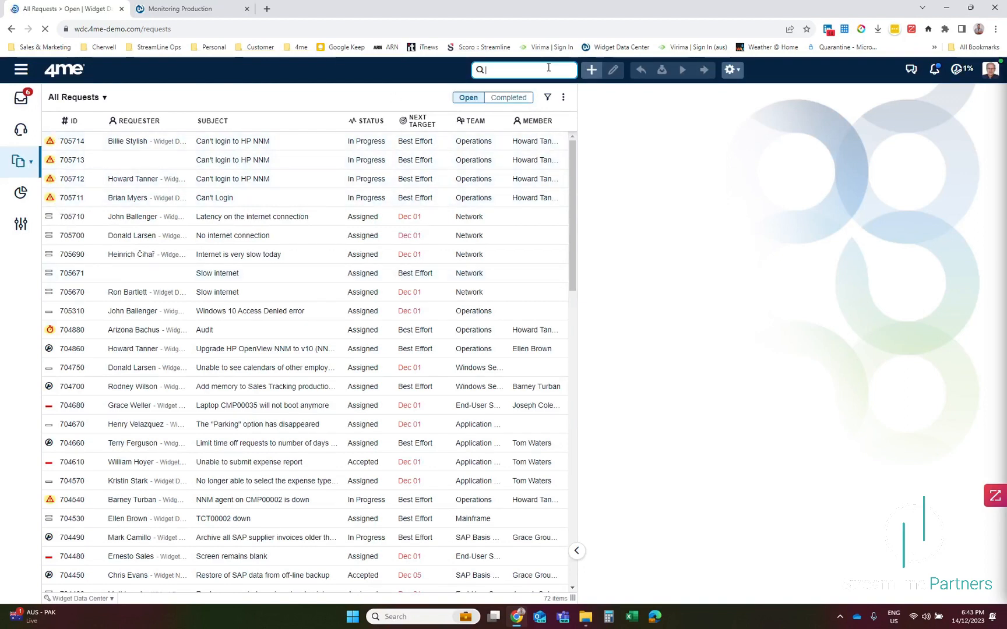
{"action": "type", "text": "monitoring"}
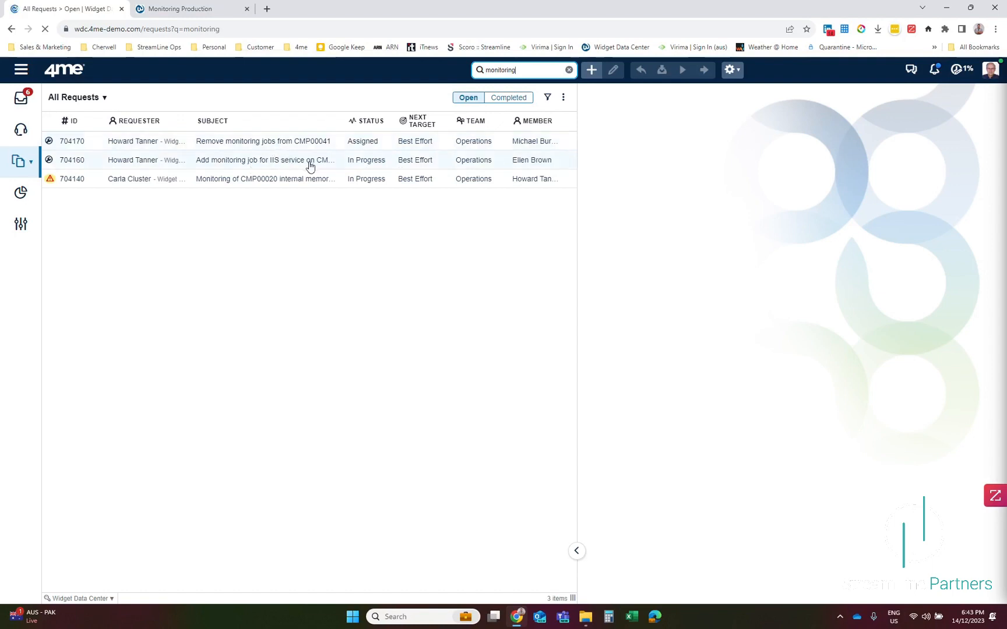
{"action": "left_click", "coordinate": [236, 149], "text": "ctrl"}
{"action": "left_click", "coordinate": [234, 165], "text": "ctrl"}
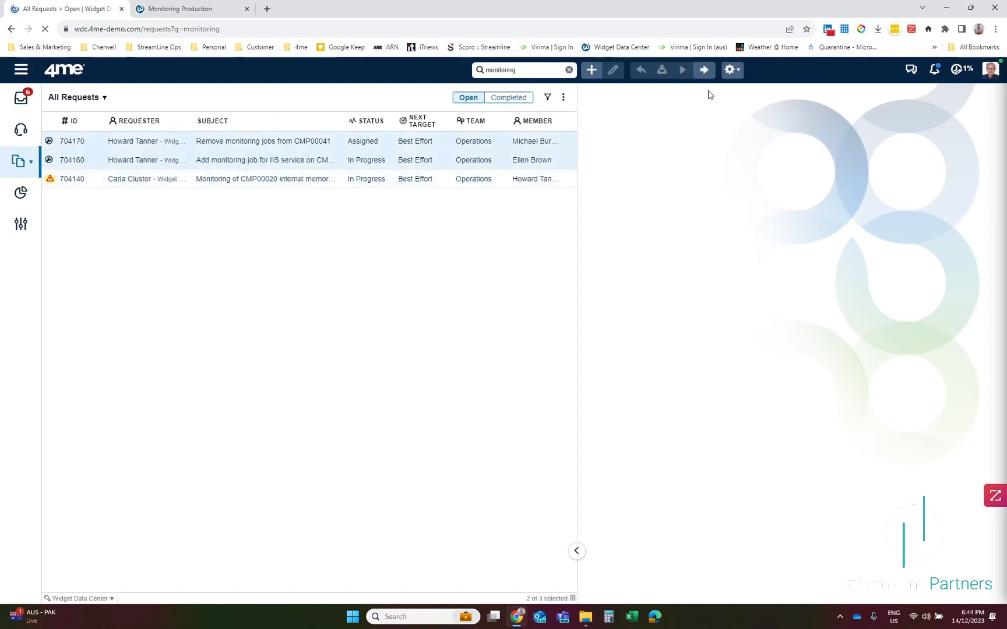
{"action": "left_click", "coordinate": [732, 70]}
{"action": "left_click", "coordinate": [760, 219]}
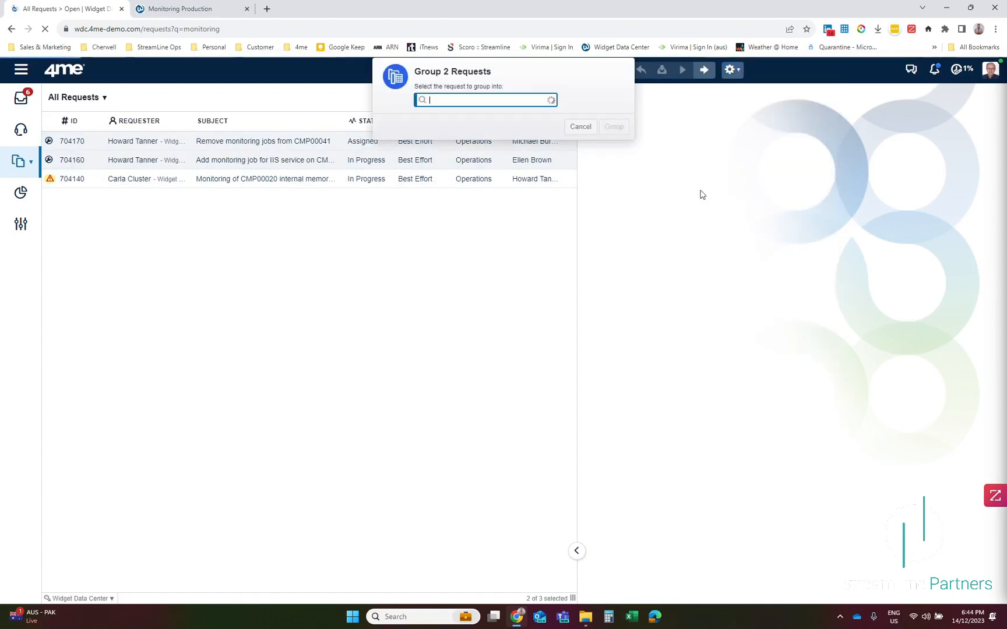
{"action": "left_click", "coordinate": [475, 115]}
{"action": "left_click", "coordinate": [613, 126]}
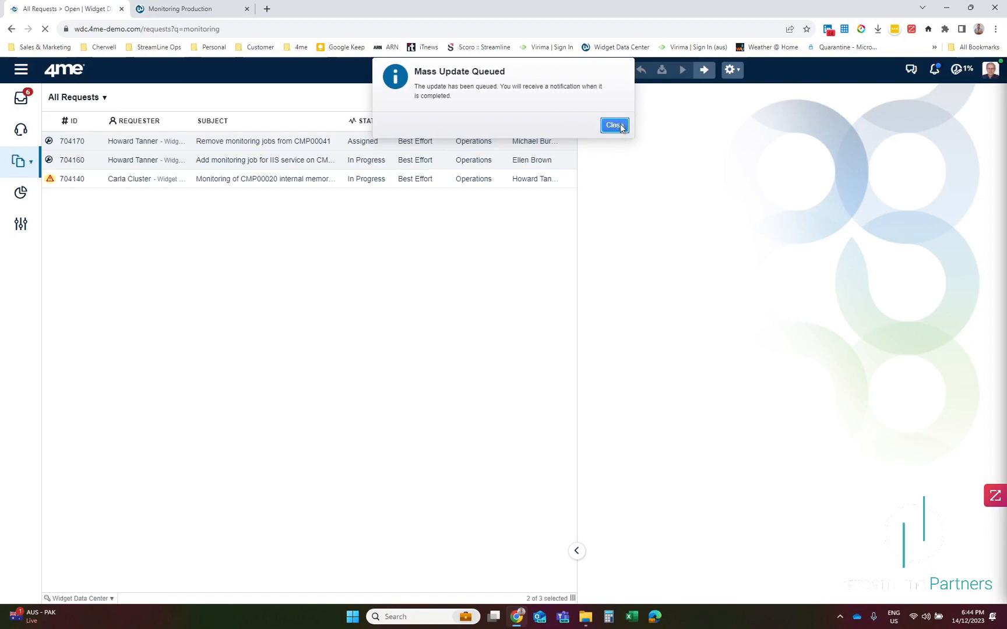
{"action": "left_click", "coordinate": [620, 127]}
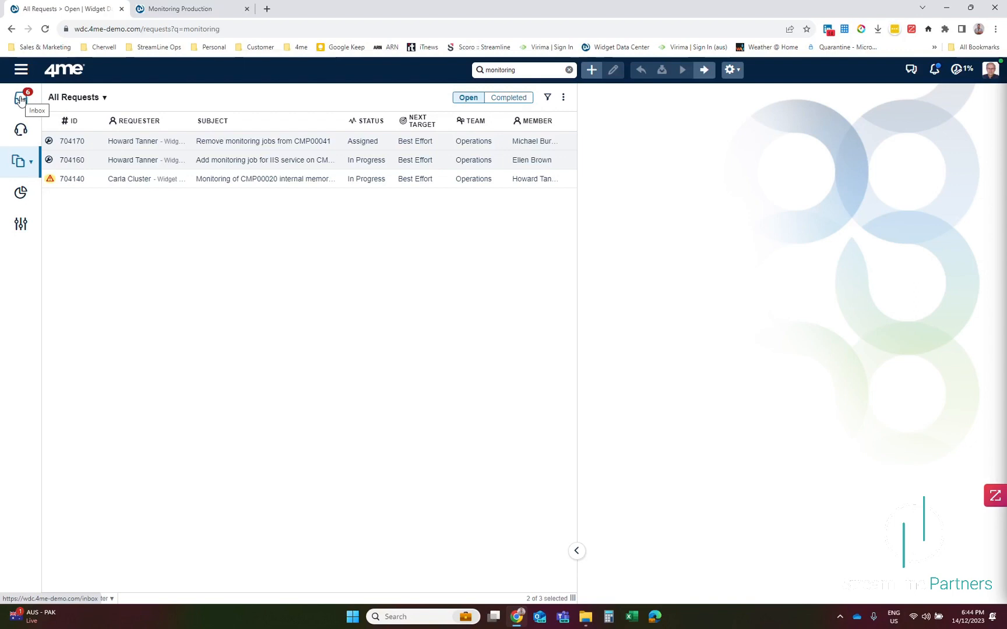
Compare the personal inbox with the team's inbox to examine which items are assigned.
{"action": "left_click", "coordinate": [20, 100]}
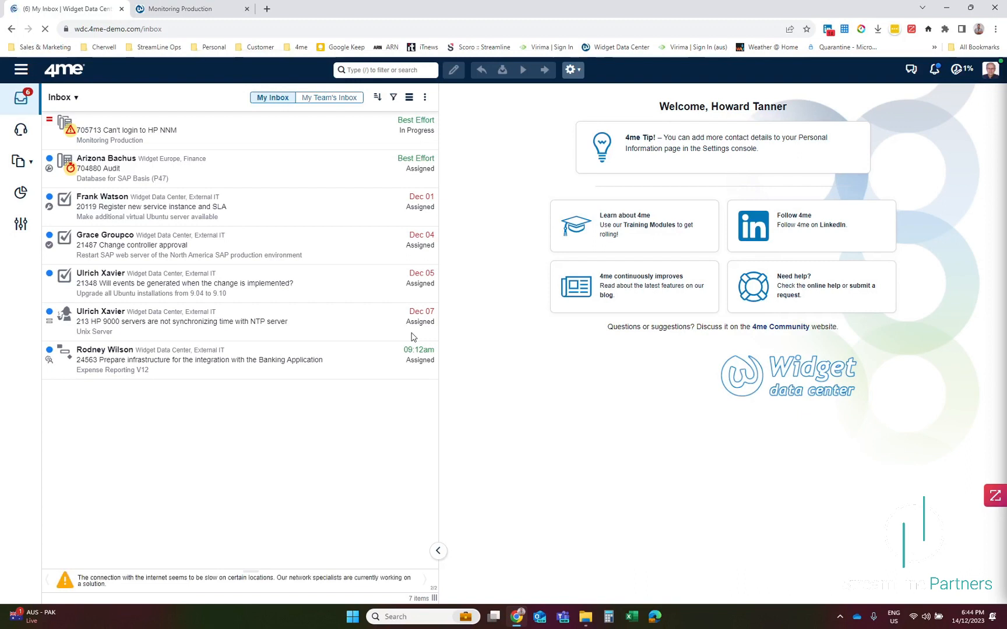
{"action": "left_click", "coordinate": [324, 99]}
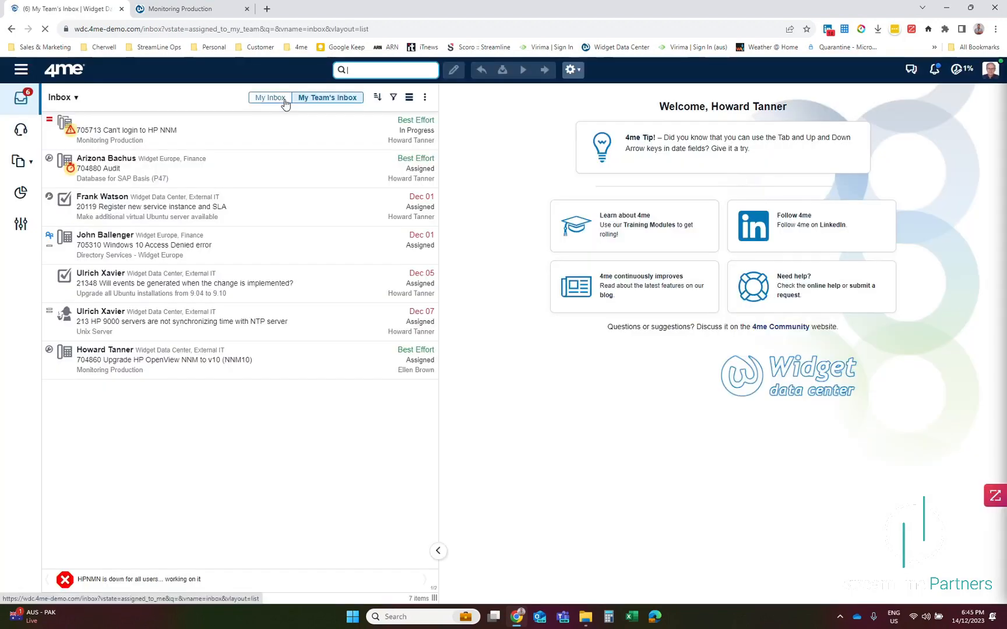
{"action": "left_click", "coordinate": [285, 103]}
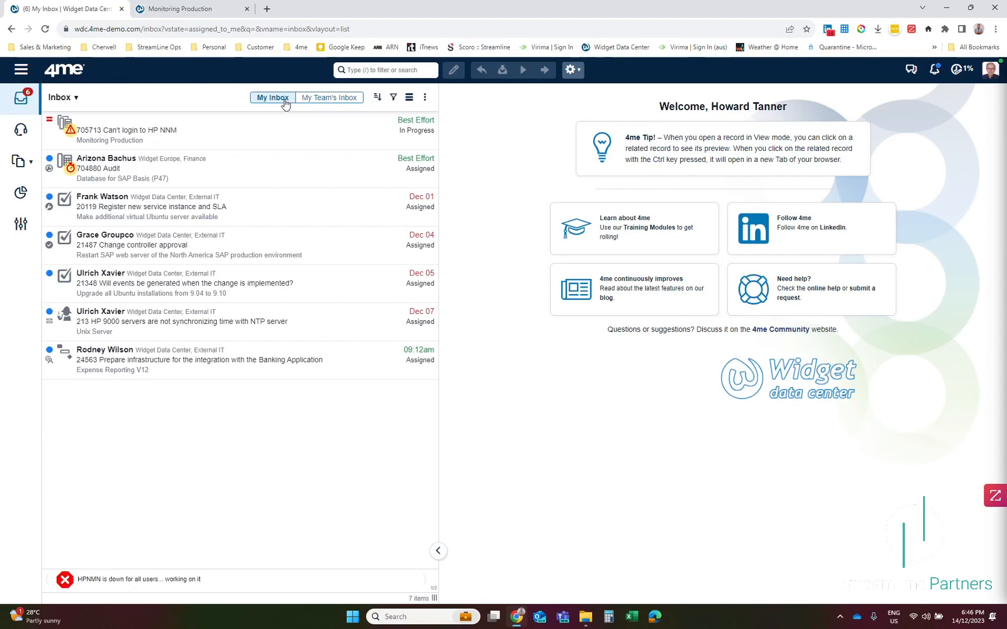
Open the Operations team record for editing to examine its coordinator and auto-assign settings, and return to the inbox without saving.
{"action": "left_click", "coordinate": [14, 164]}
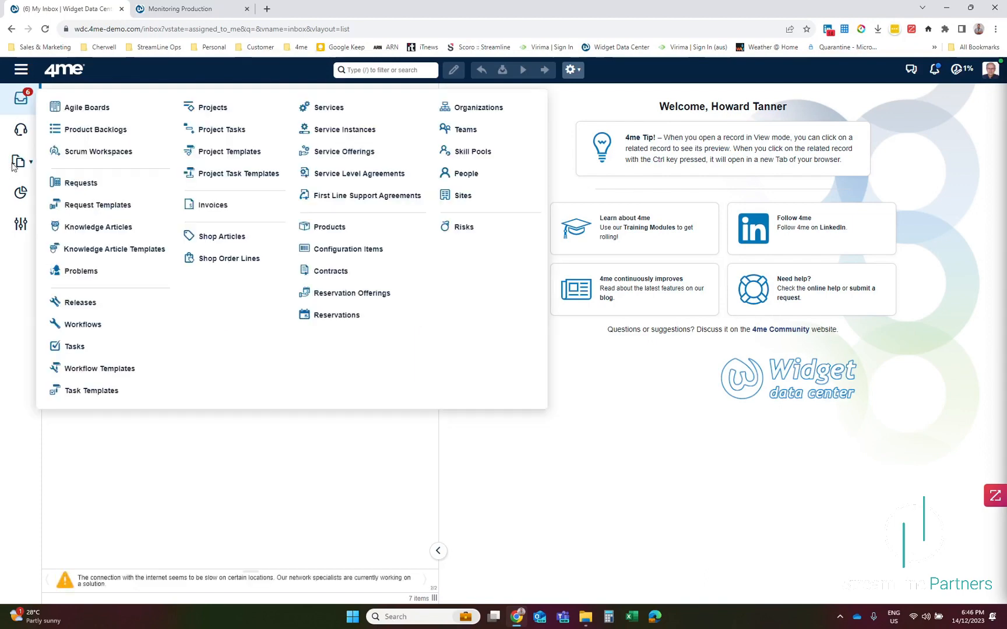
{"action": "left_click", "coordinate": [482, 142]}
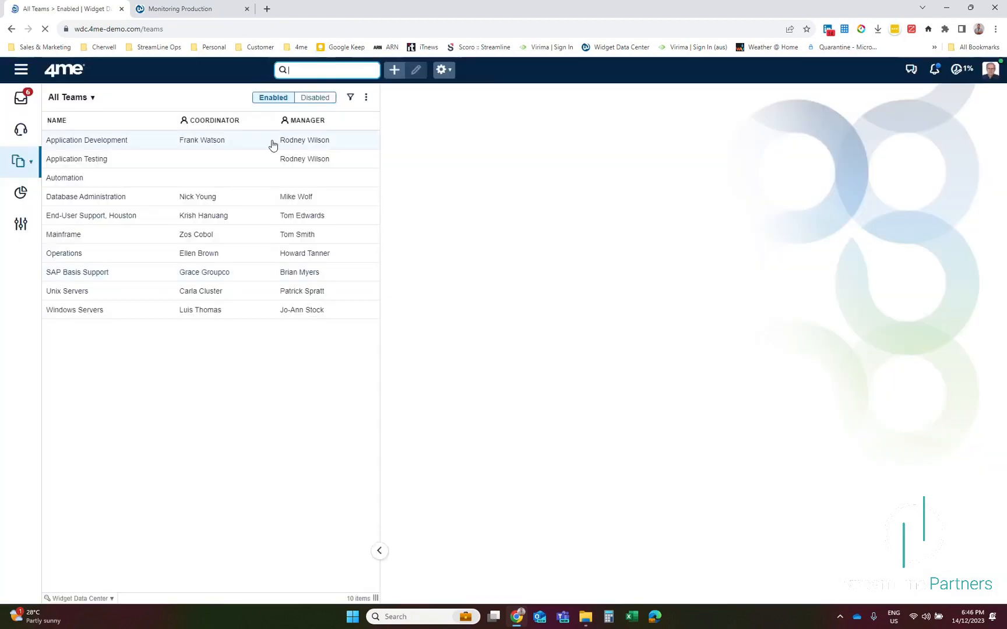
{"action": "left_click", "coordinate": [126, 254]}
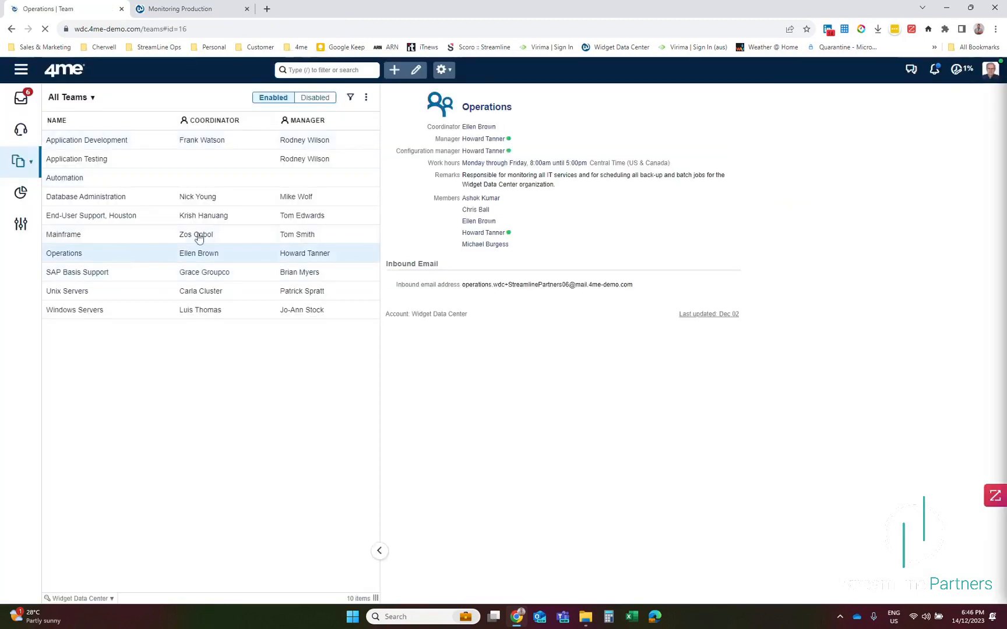
{"action": "left_click", "coordinate": [416, 69]}
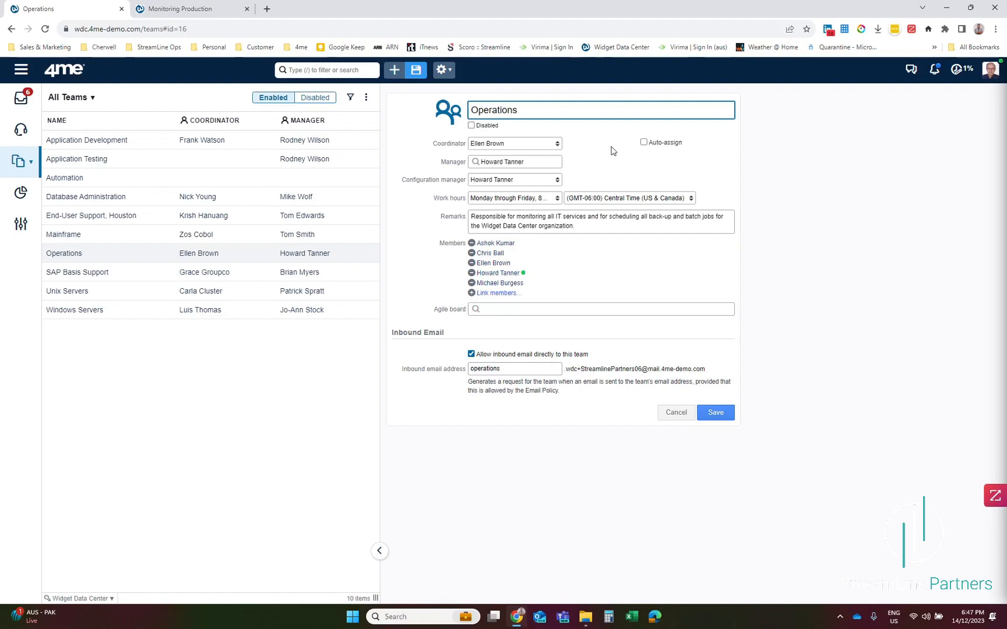
{"action": "left_click", "coordinate": [27, 99]}
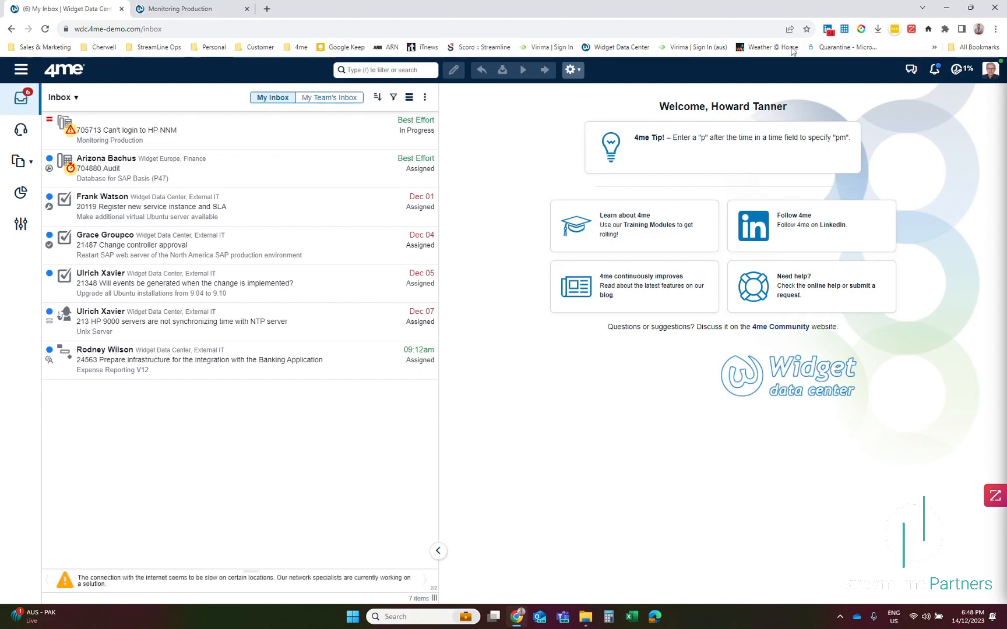
Review the mass update notifications, mark them all as read and close the notification list.
{"action": "left_click", "coordinate": [935, 70]}
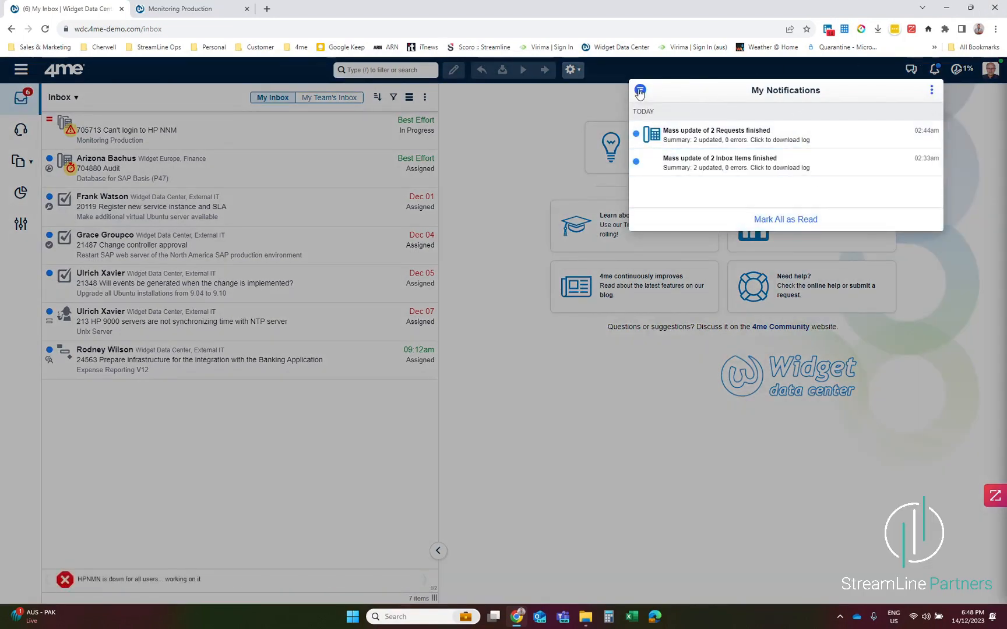
{"action": "left_click", "coordinate": [785, 219]}
{"action": "left_click", "coordinate": [572, 115]}
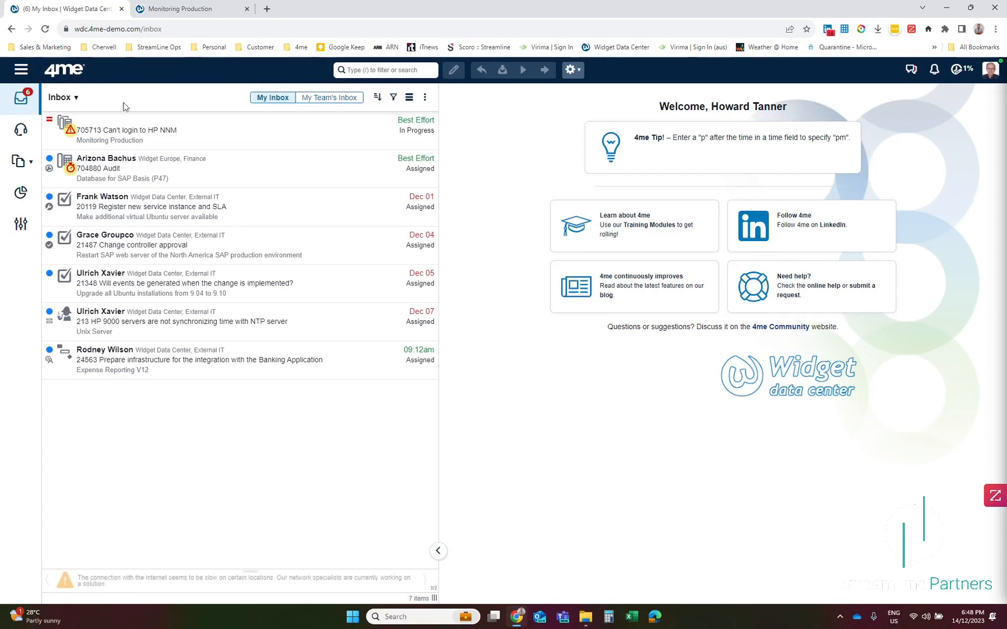
Open the major incident request group Can't login to HP NNM from the inbox for editing.
{"action": "left_click", "coordinate": [190, 138]}
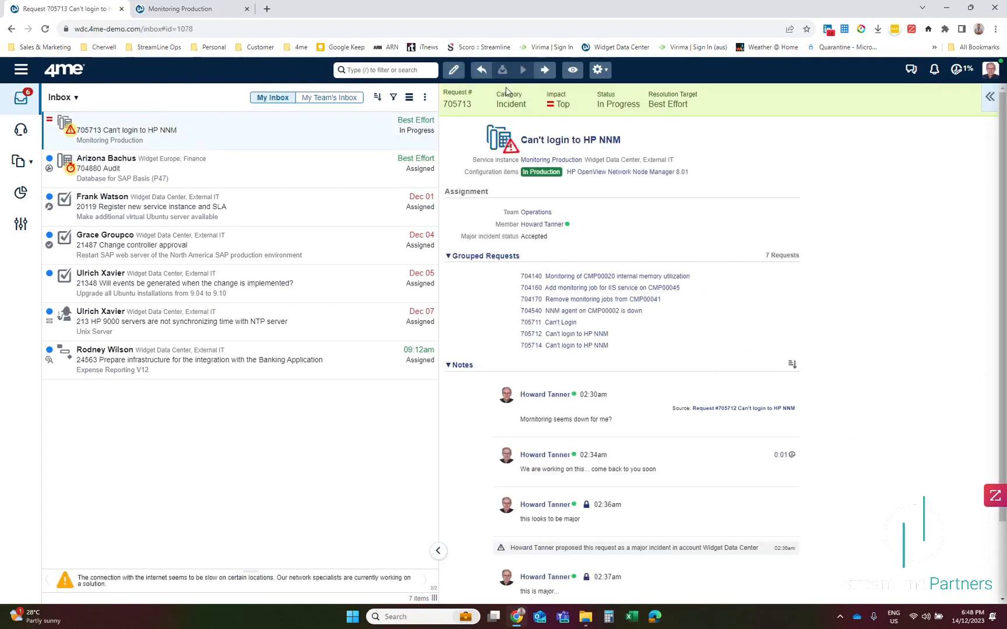
{"action": "double_click", "coordinate": [326, 141]}
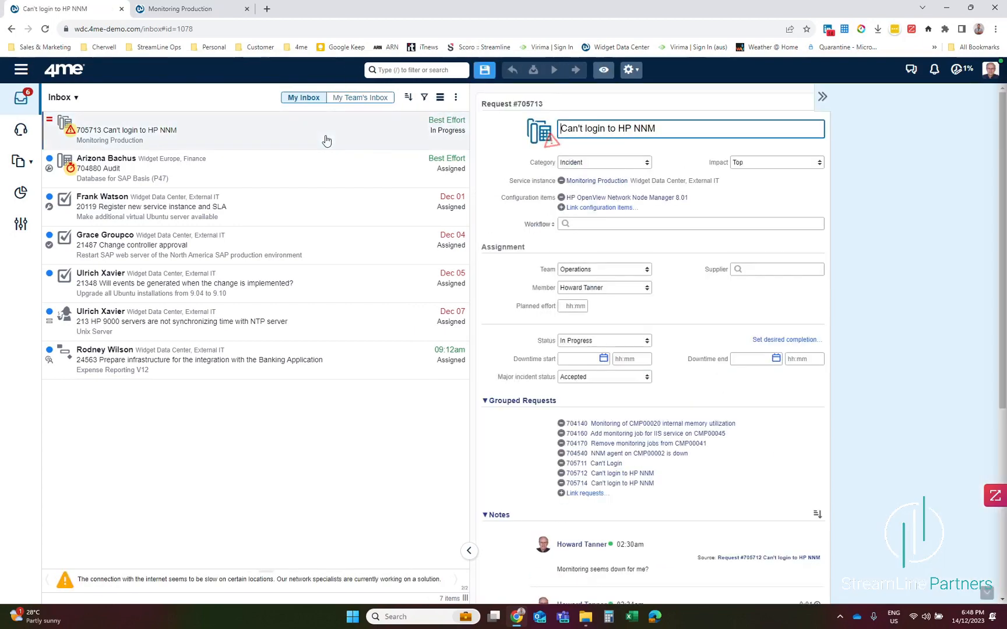